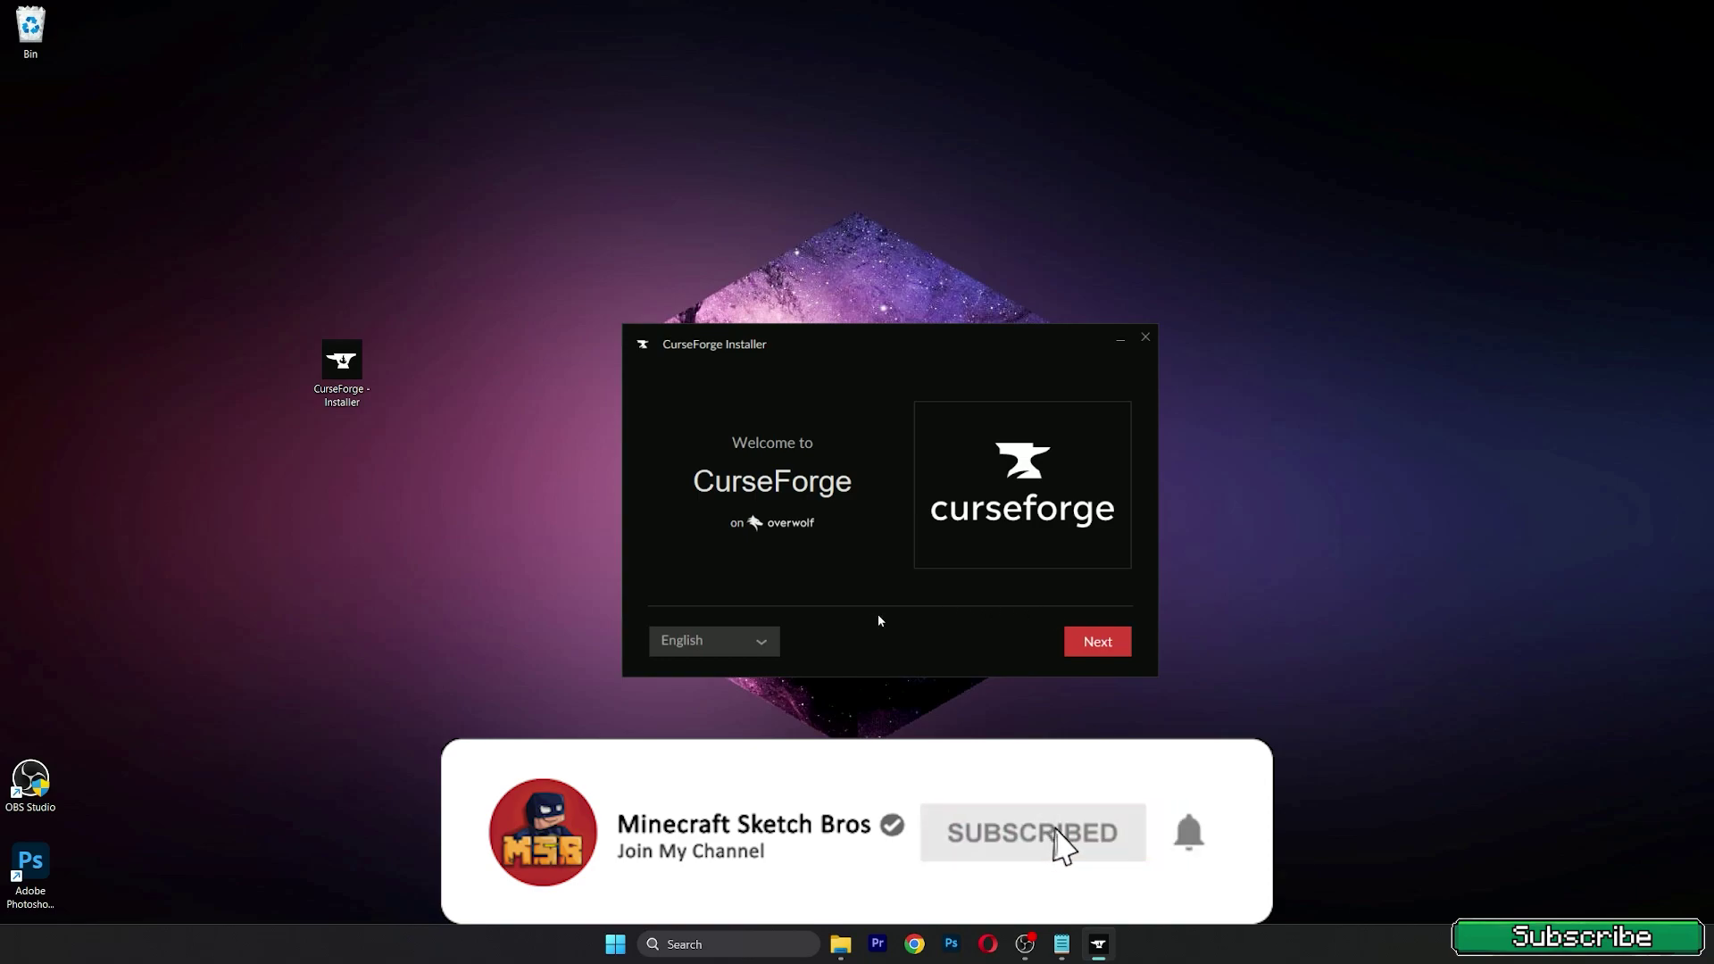
Keep English as the installer language and continue to the installation options
{"action": "left_click", "coordinate": [737, 641]}
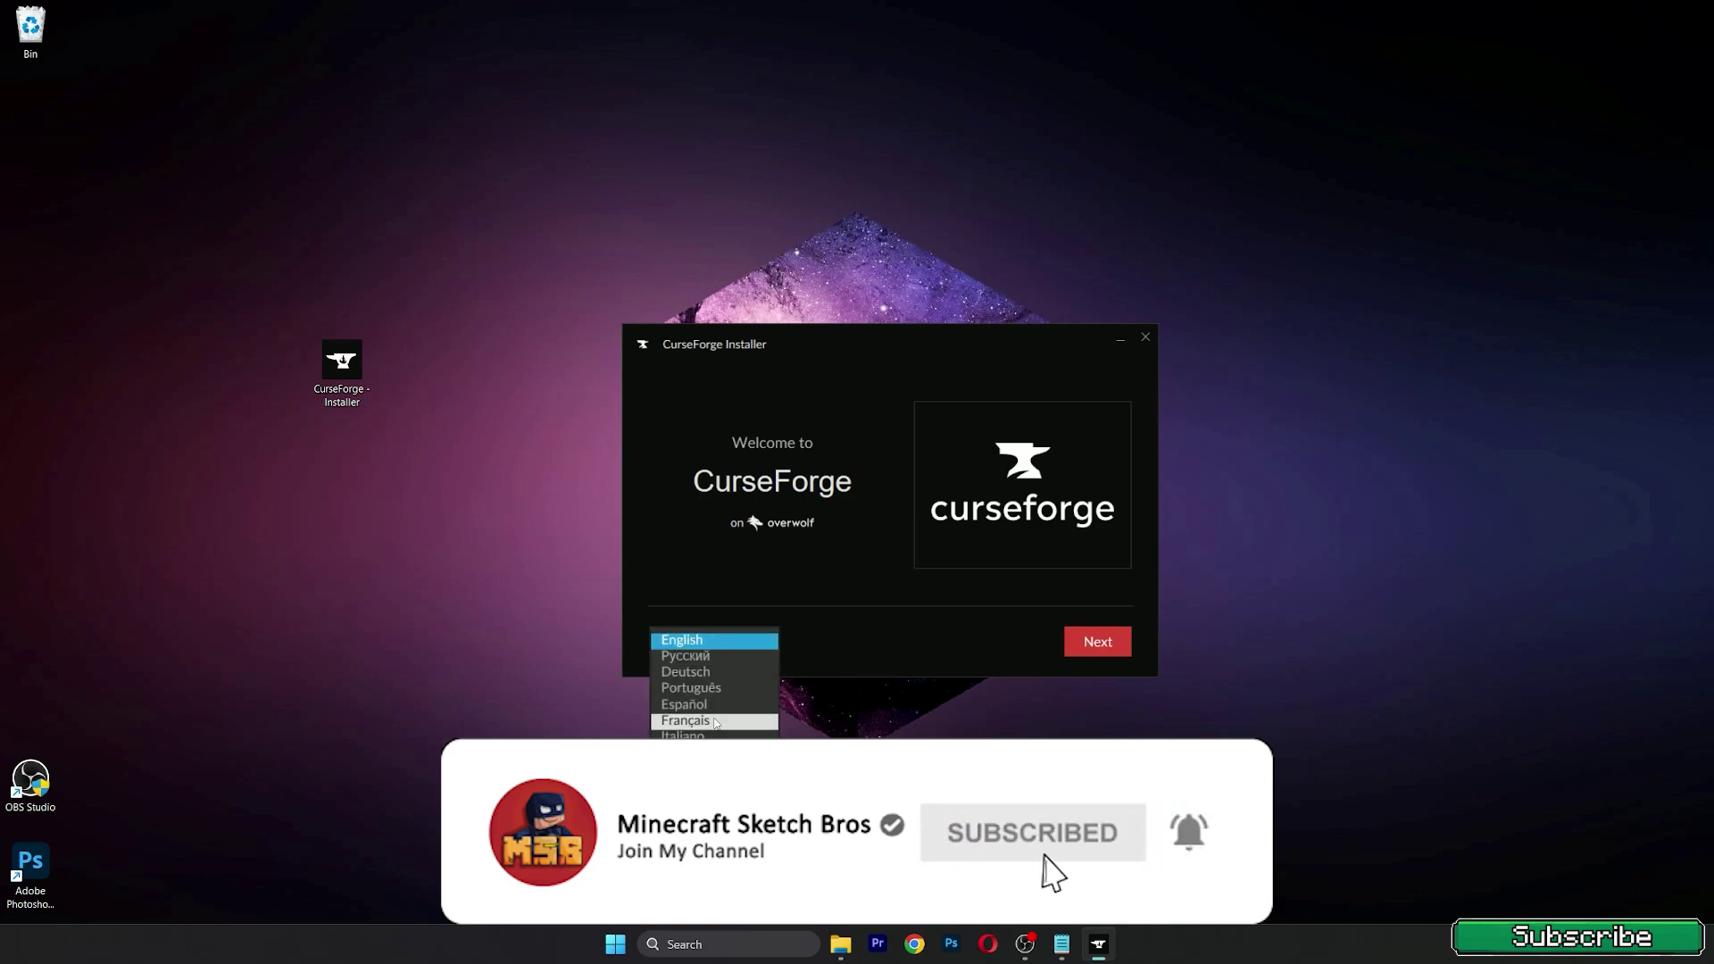
{"action": "left_click", "coordinate": [703, 641]}
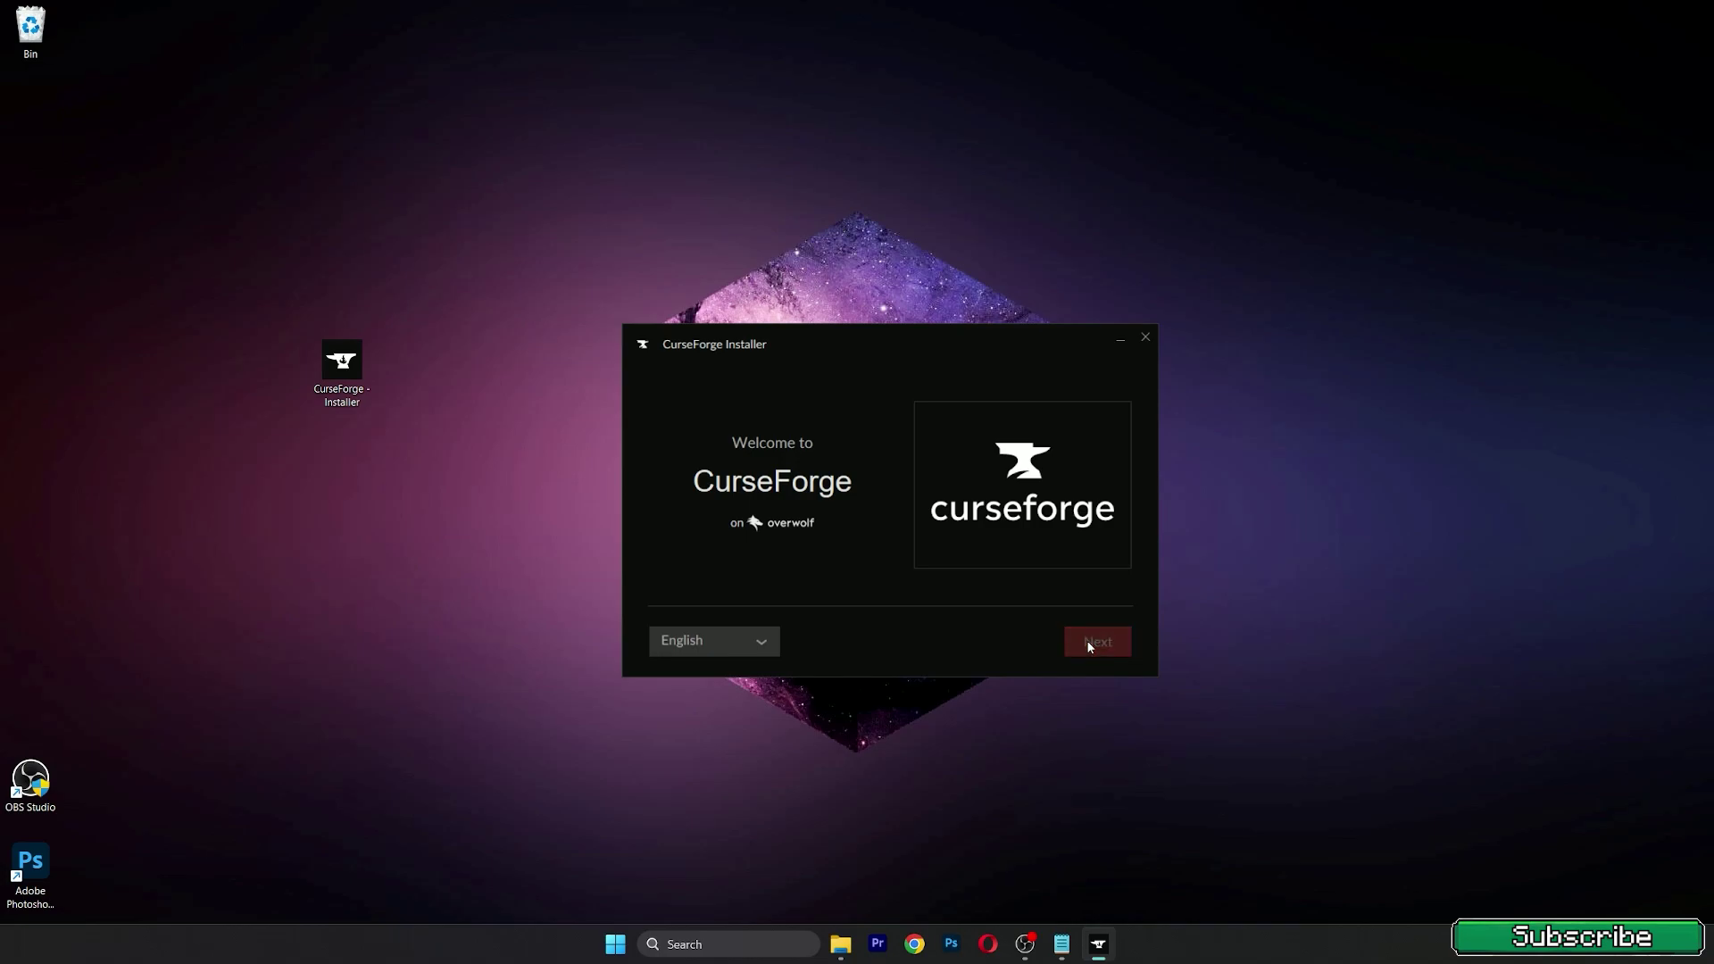
{"action": "left_click", "coordinate": [1064, 633]}
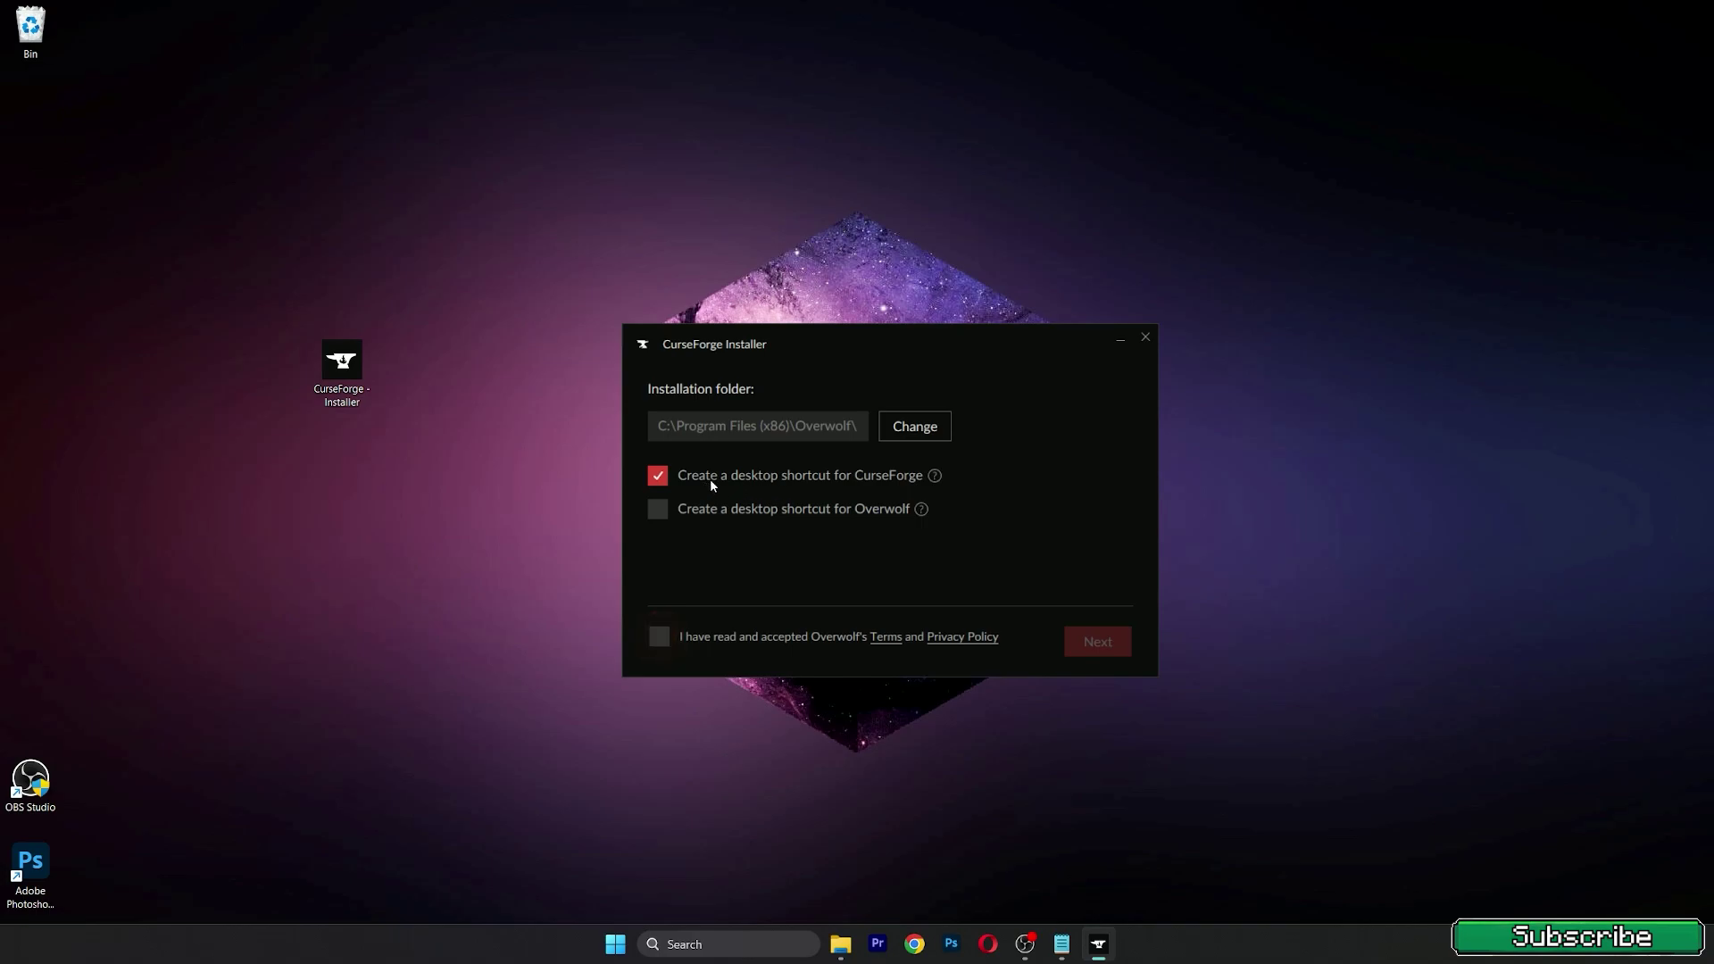
Accept Overwolf's terms, decline the Outplayed app, and install CurseForge and Overwolf
{"action": "left_click", "coordinate": [678, 641]}
{"action": "left_click", "coordinate": [1064, 643]}
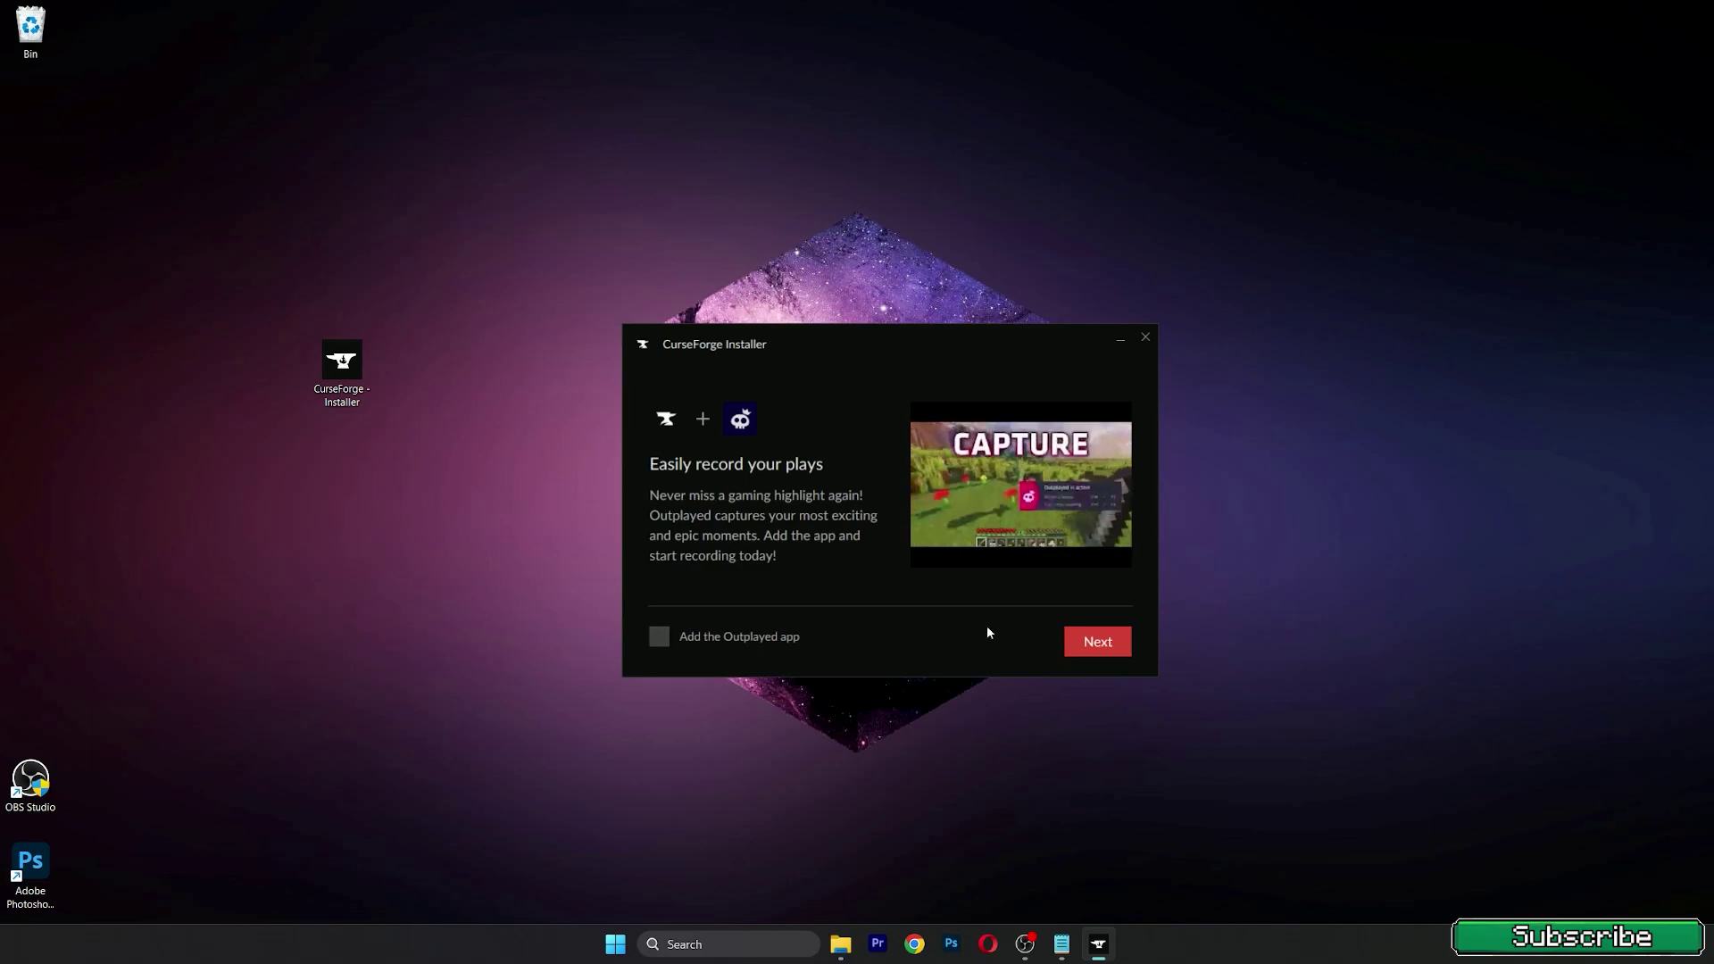
{"action": "left_click", "coordinate": [1075, 641]}
{"action": "left_click", "coordinate": [1065, 645]}
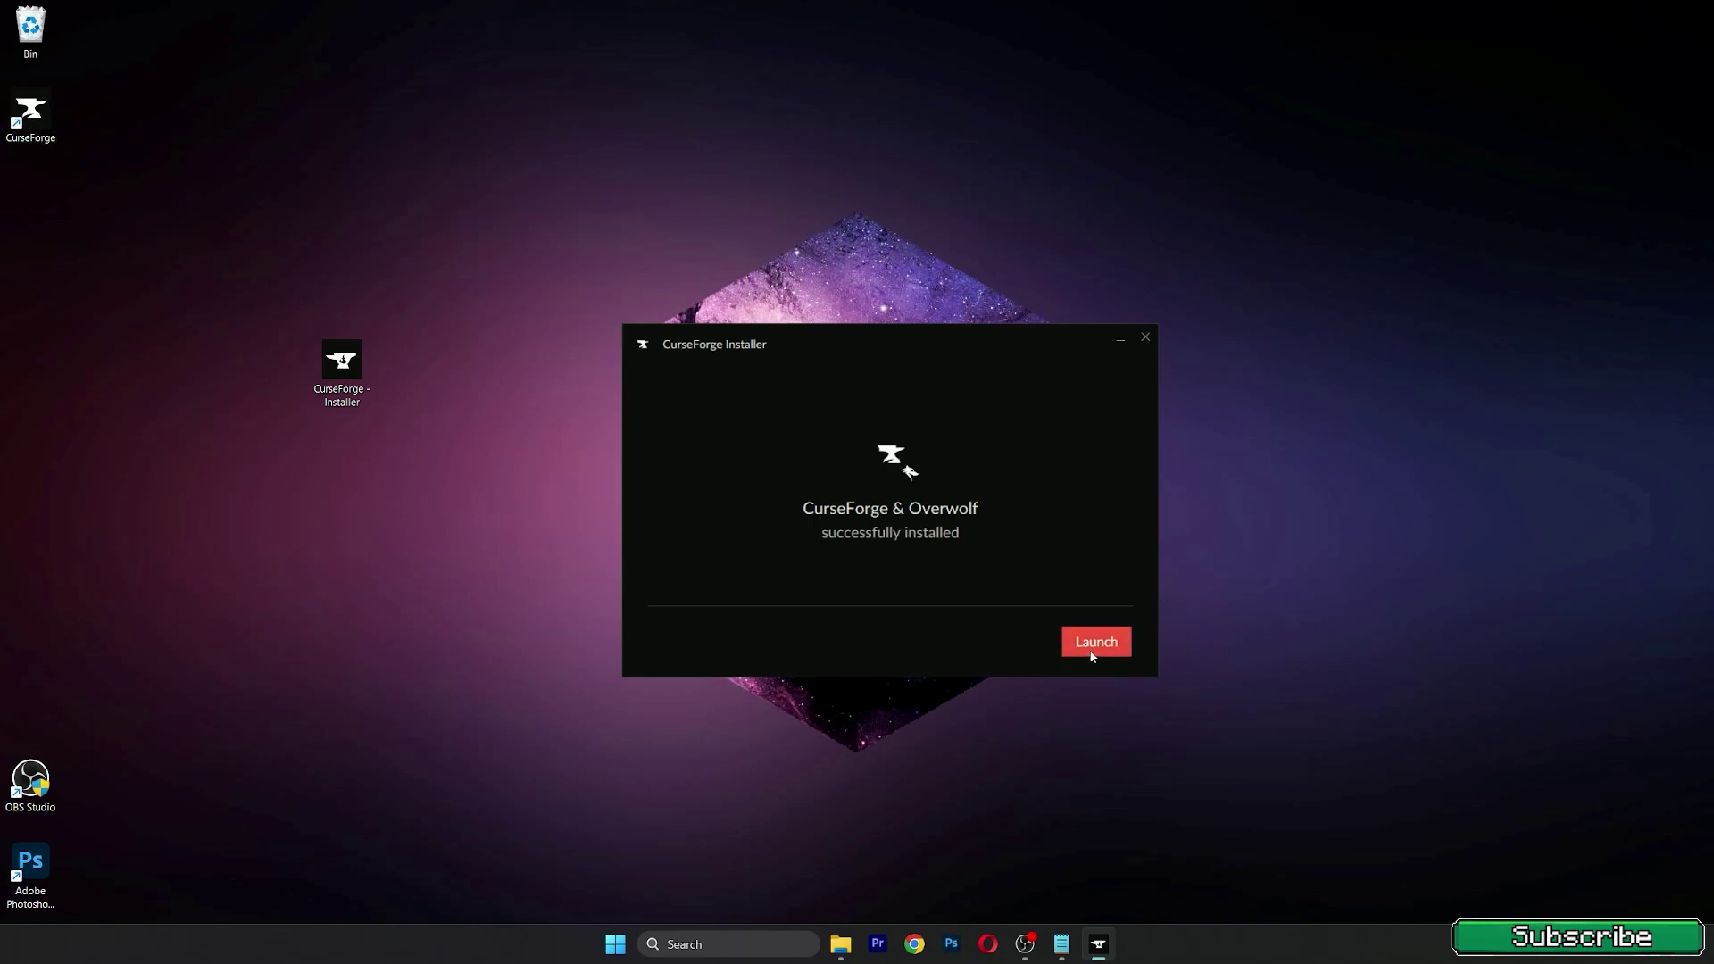
Launch CurseForge, move the in-use installer icon to the desktop's top-right, and reposition the window
{"action": "left_click", "coordinate": [1094, 642]}
{"action": "left_click_drag", "start_coordinate": [342, 362], "coordinate": [30, 27]}
{"action": "left_click", "coordinate": [892, 455]}
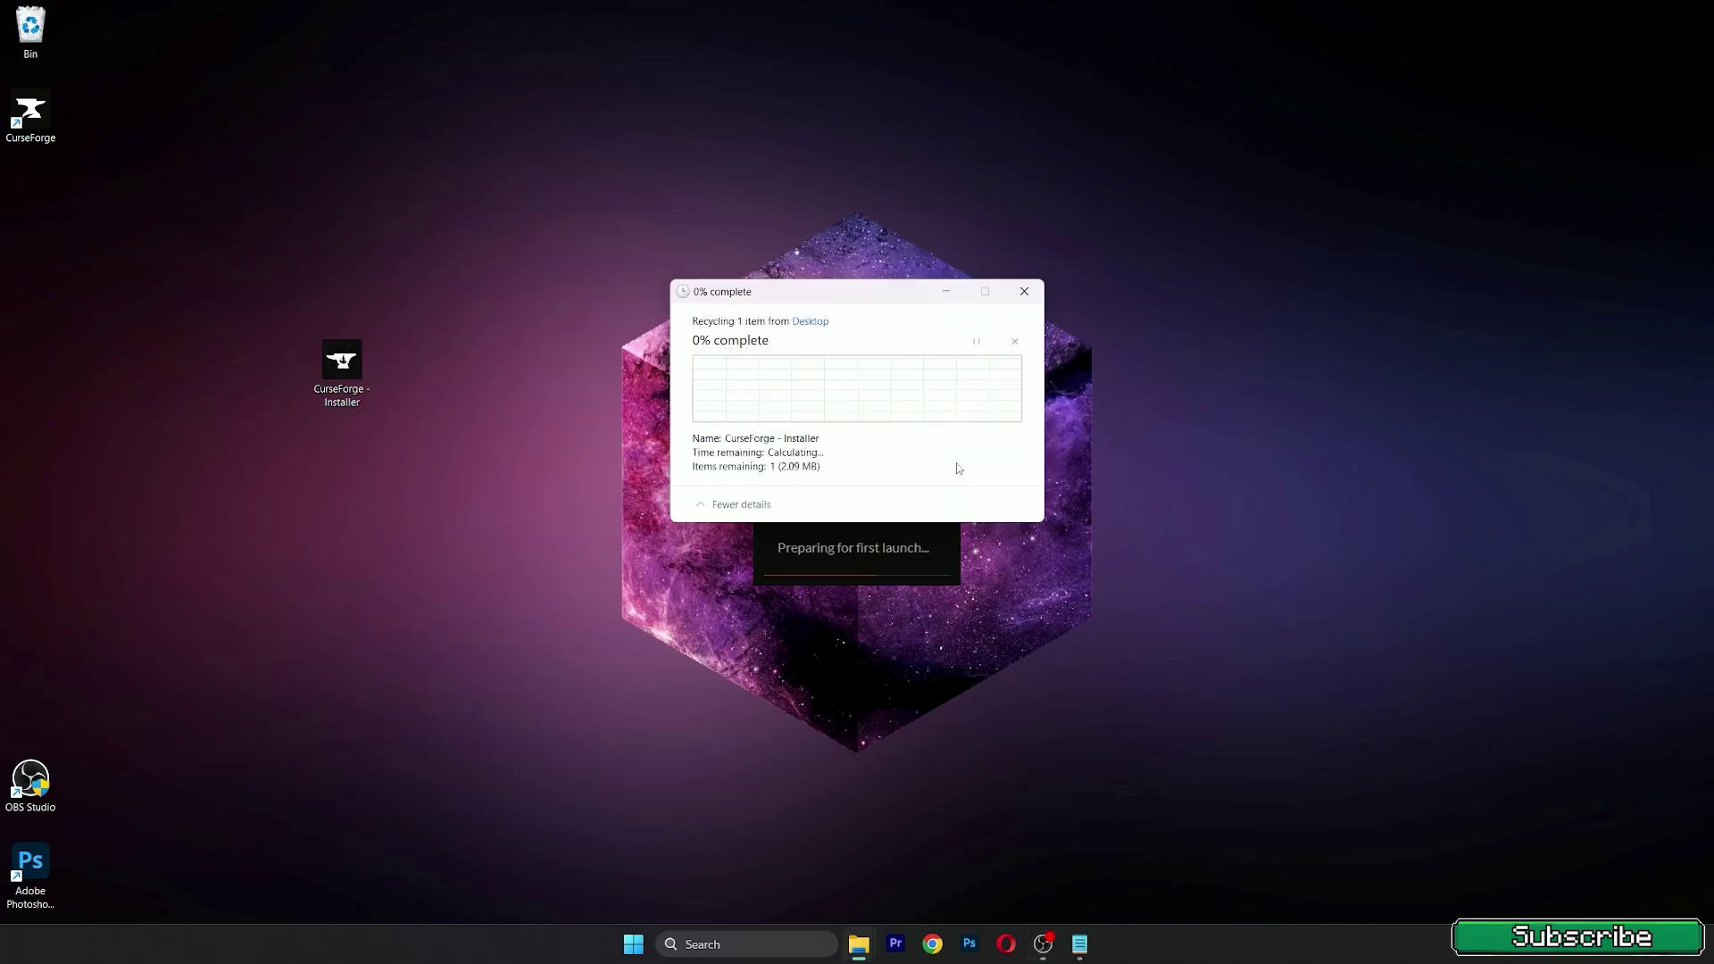
{"action": "left_click", "coordinate": [1024, 287]}
{"action": "left_click_drag", "start_coordinate": [342, 361], "coordinate": [1660, 27]}
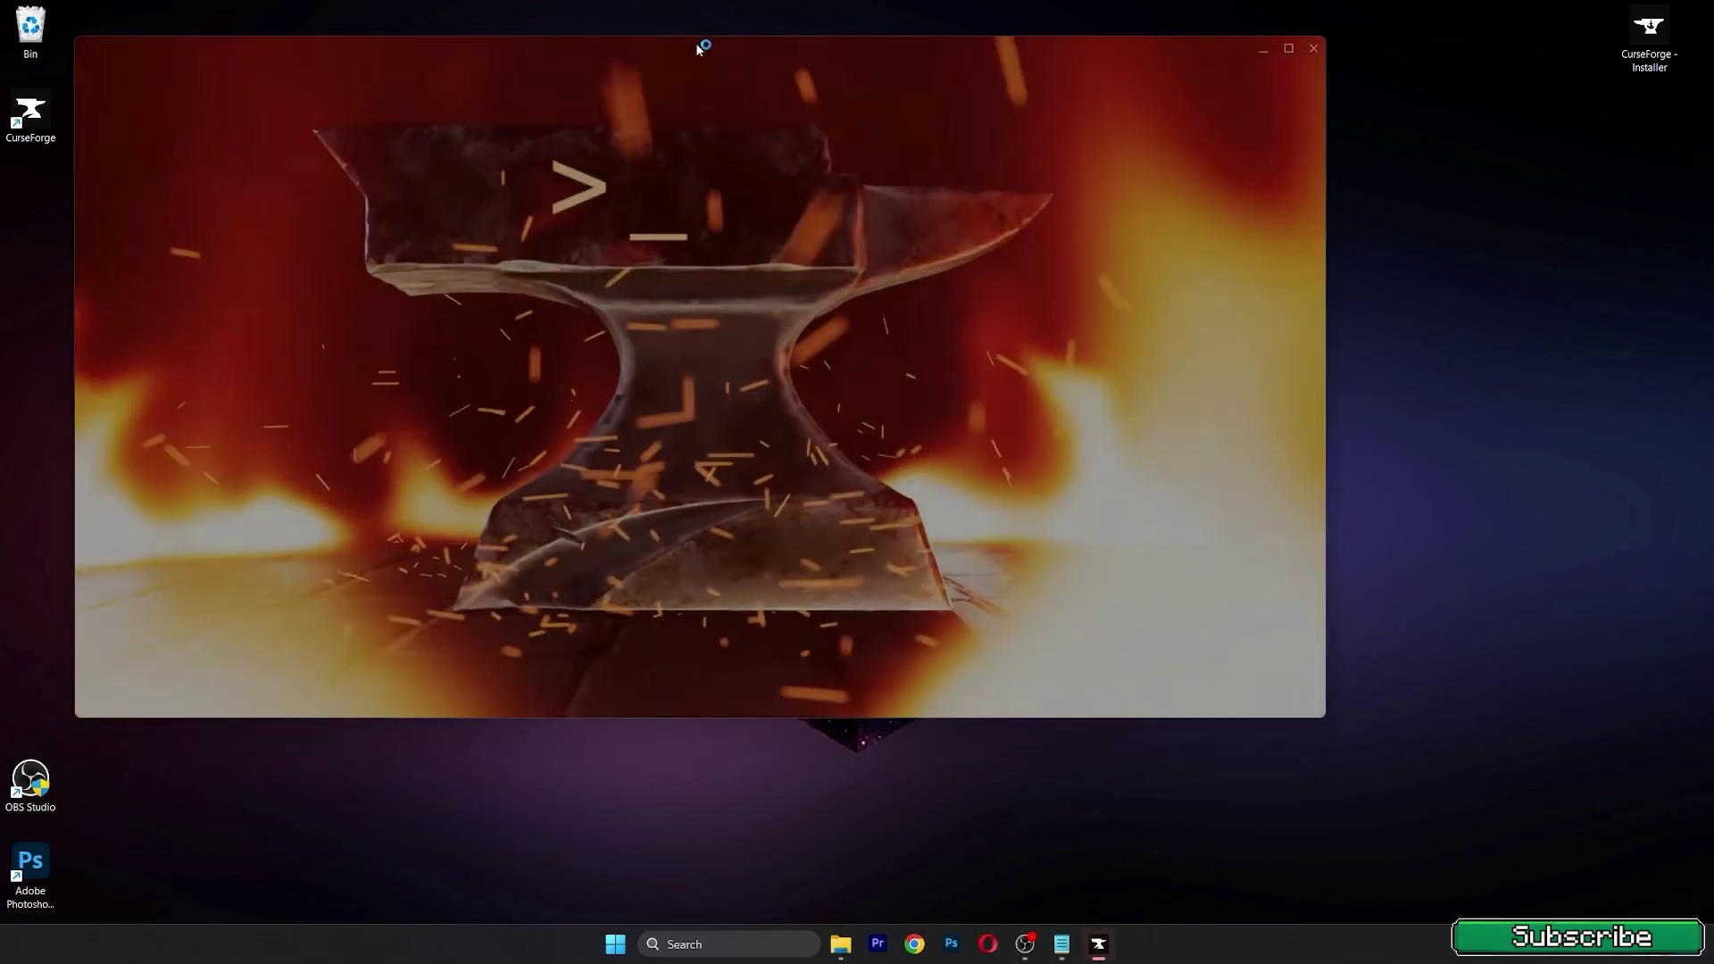
{"action": "left_click_drag", "start_coordinate": [701, 43], "coordinate": [884, 142]}
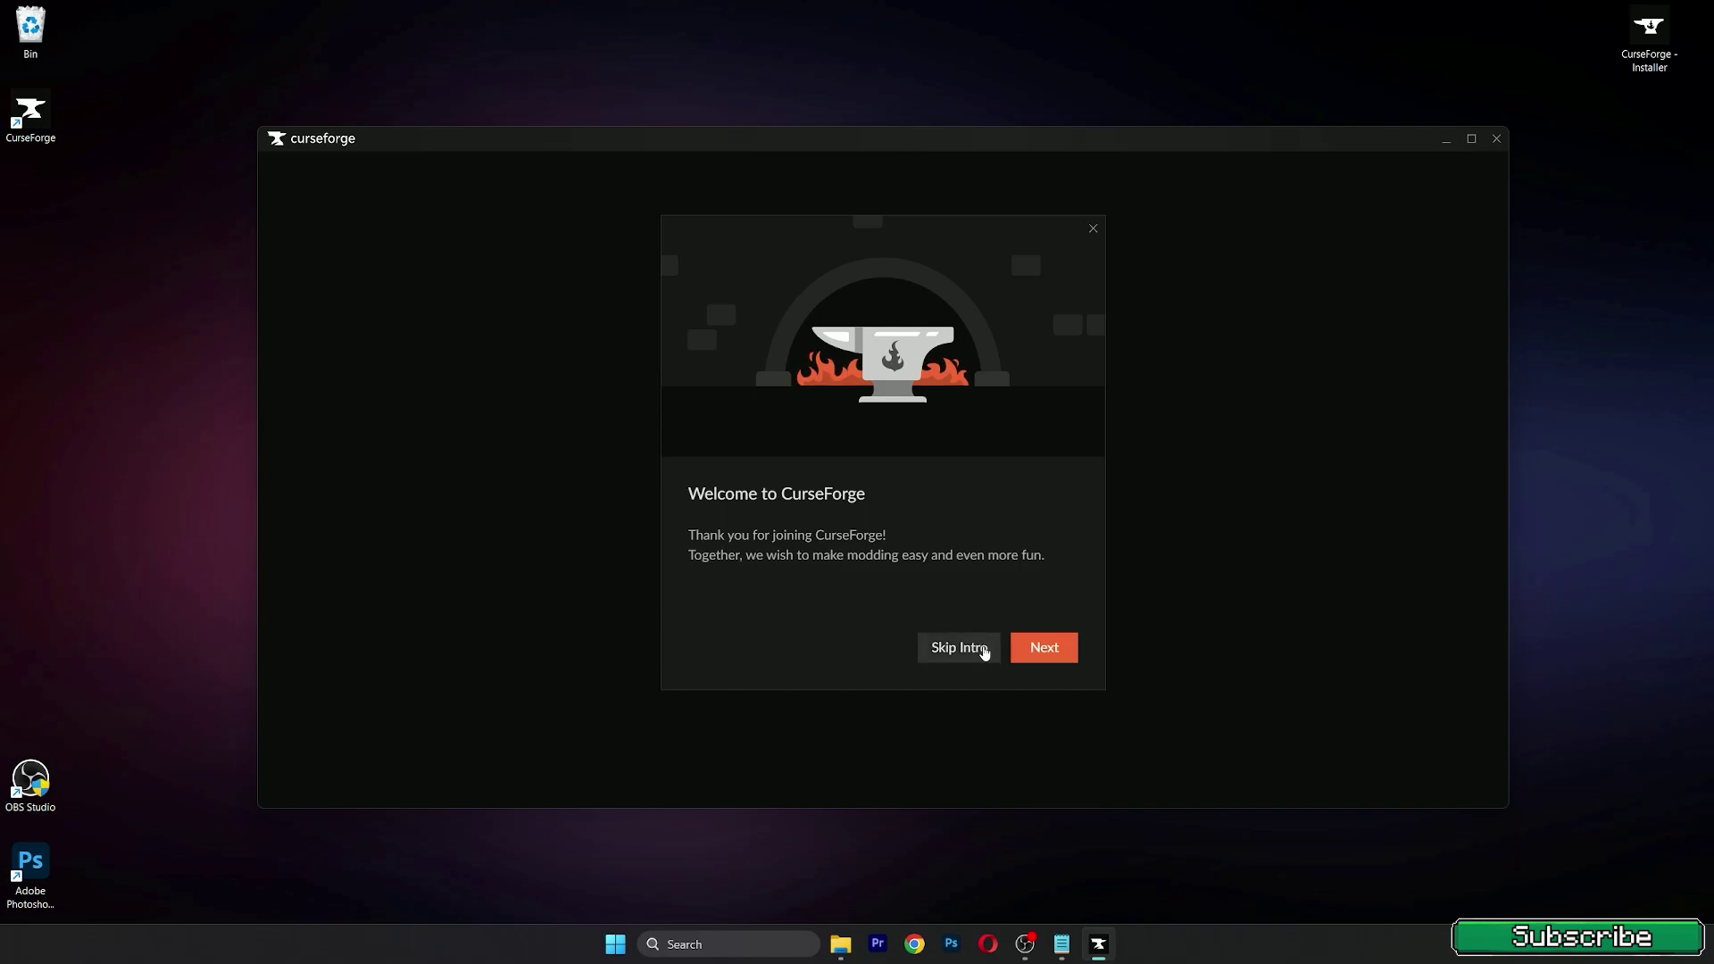
Skip the intro, open Minecraft modpacks, and search for 'Better Minecraft'
{"action": "left_click", "coordinate": [984, 652]}
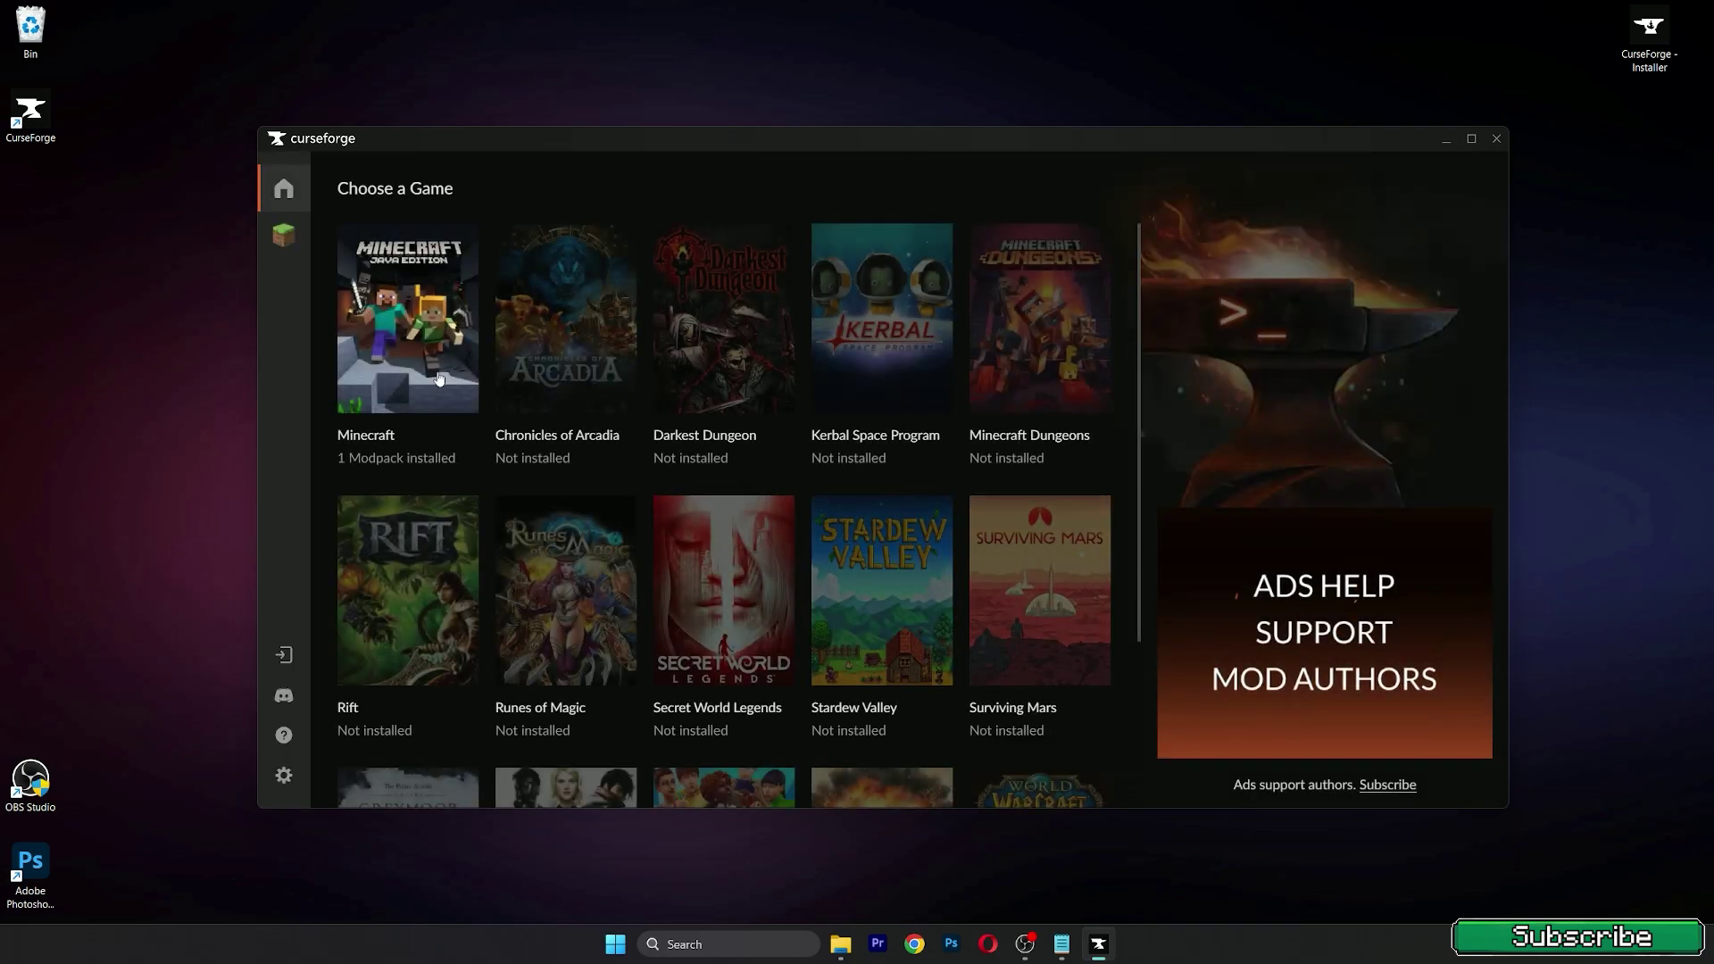
{"action": "left_click", "coordinate": [414, 324]}
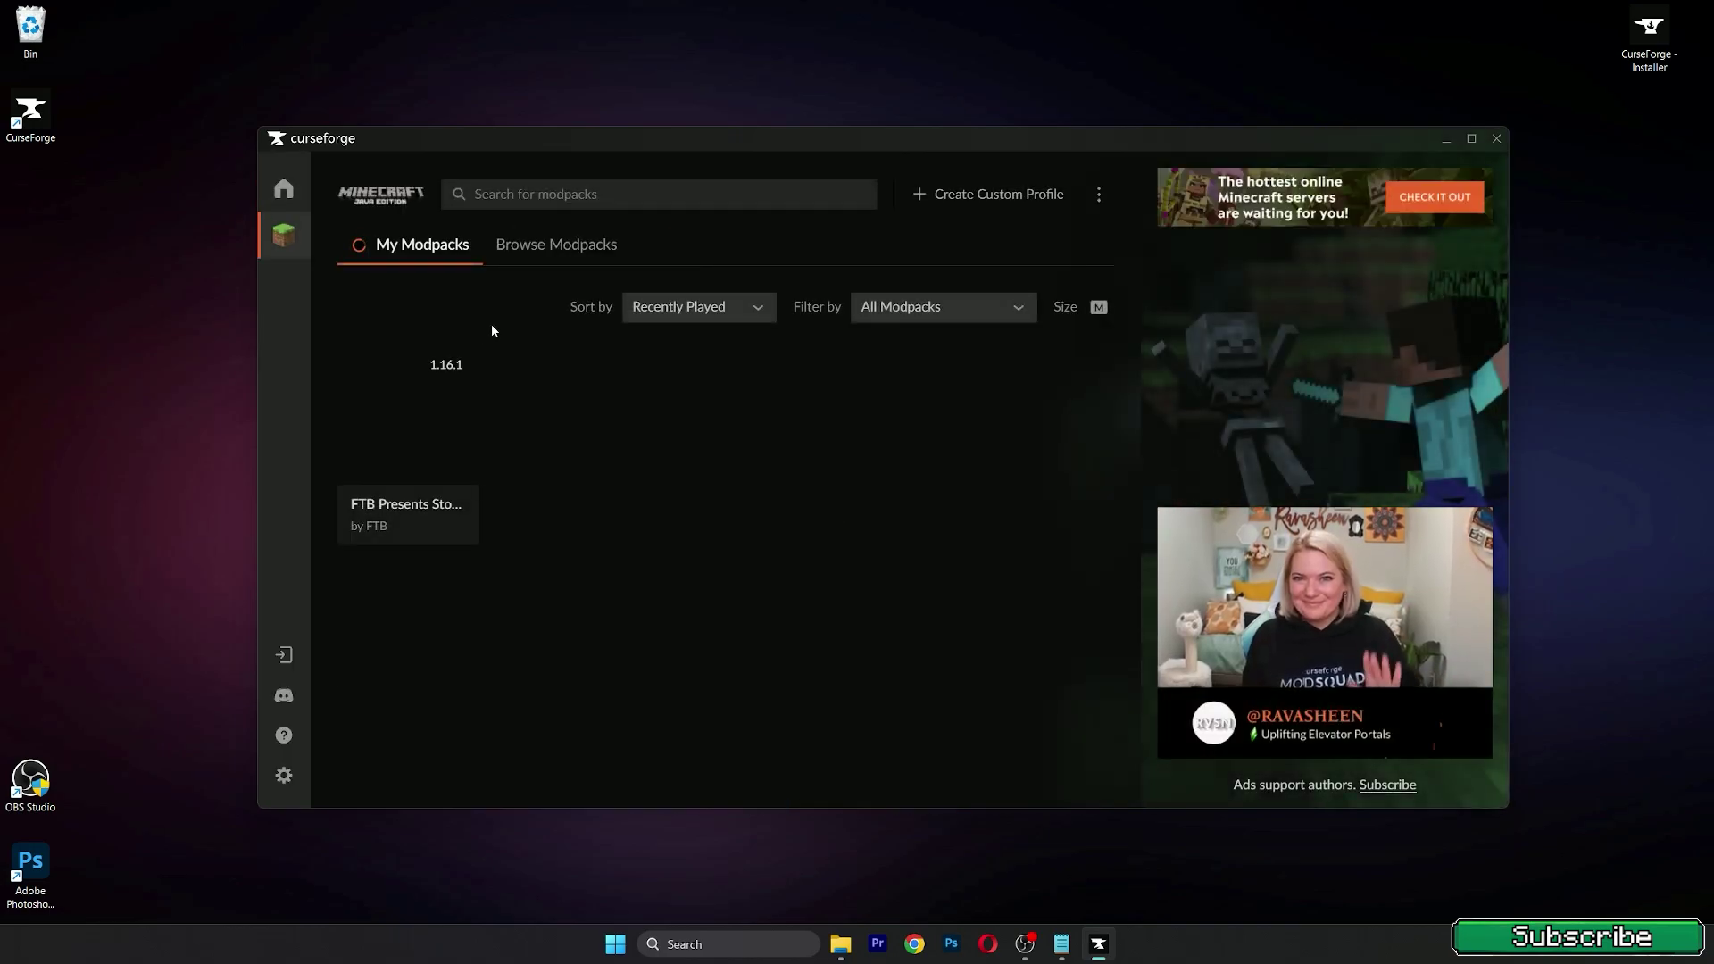
{"action": "left_click", "coordinate": [613, 193]}
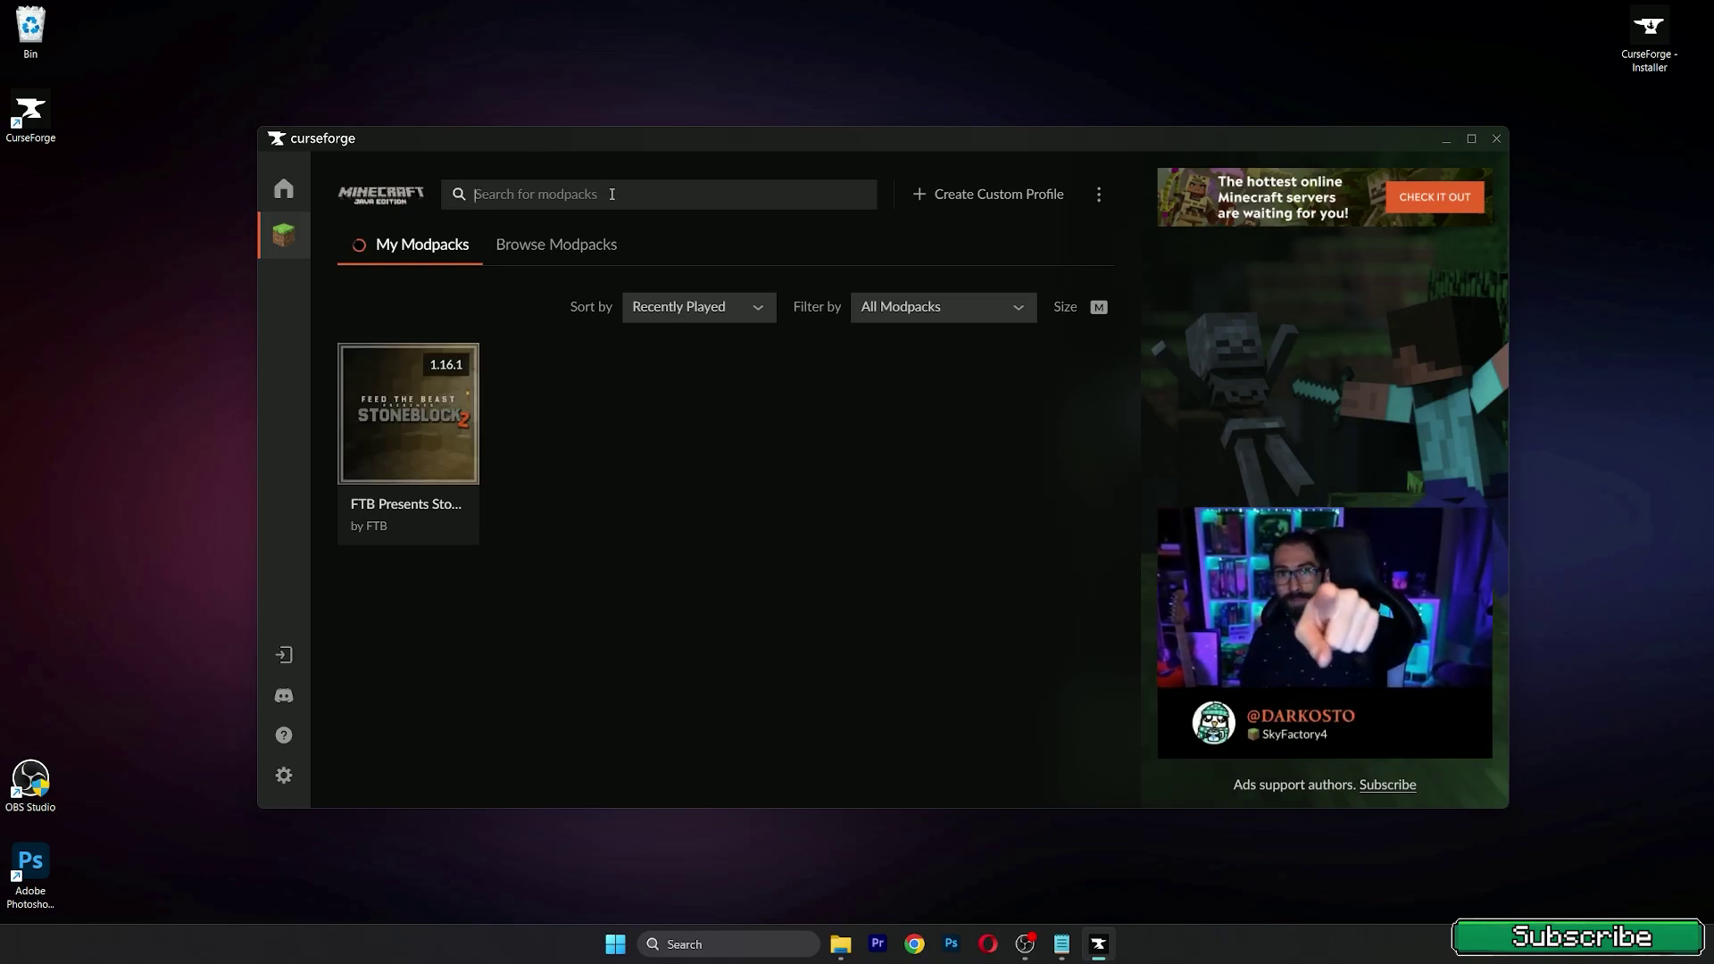
{"action": "type", "text": "Bette"}
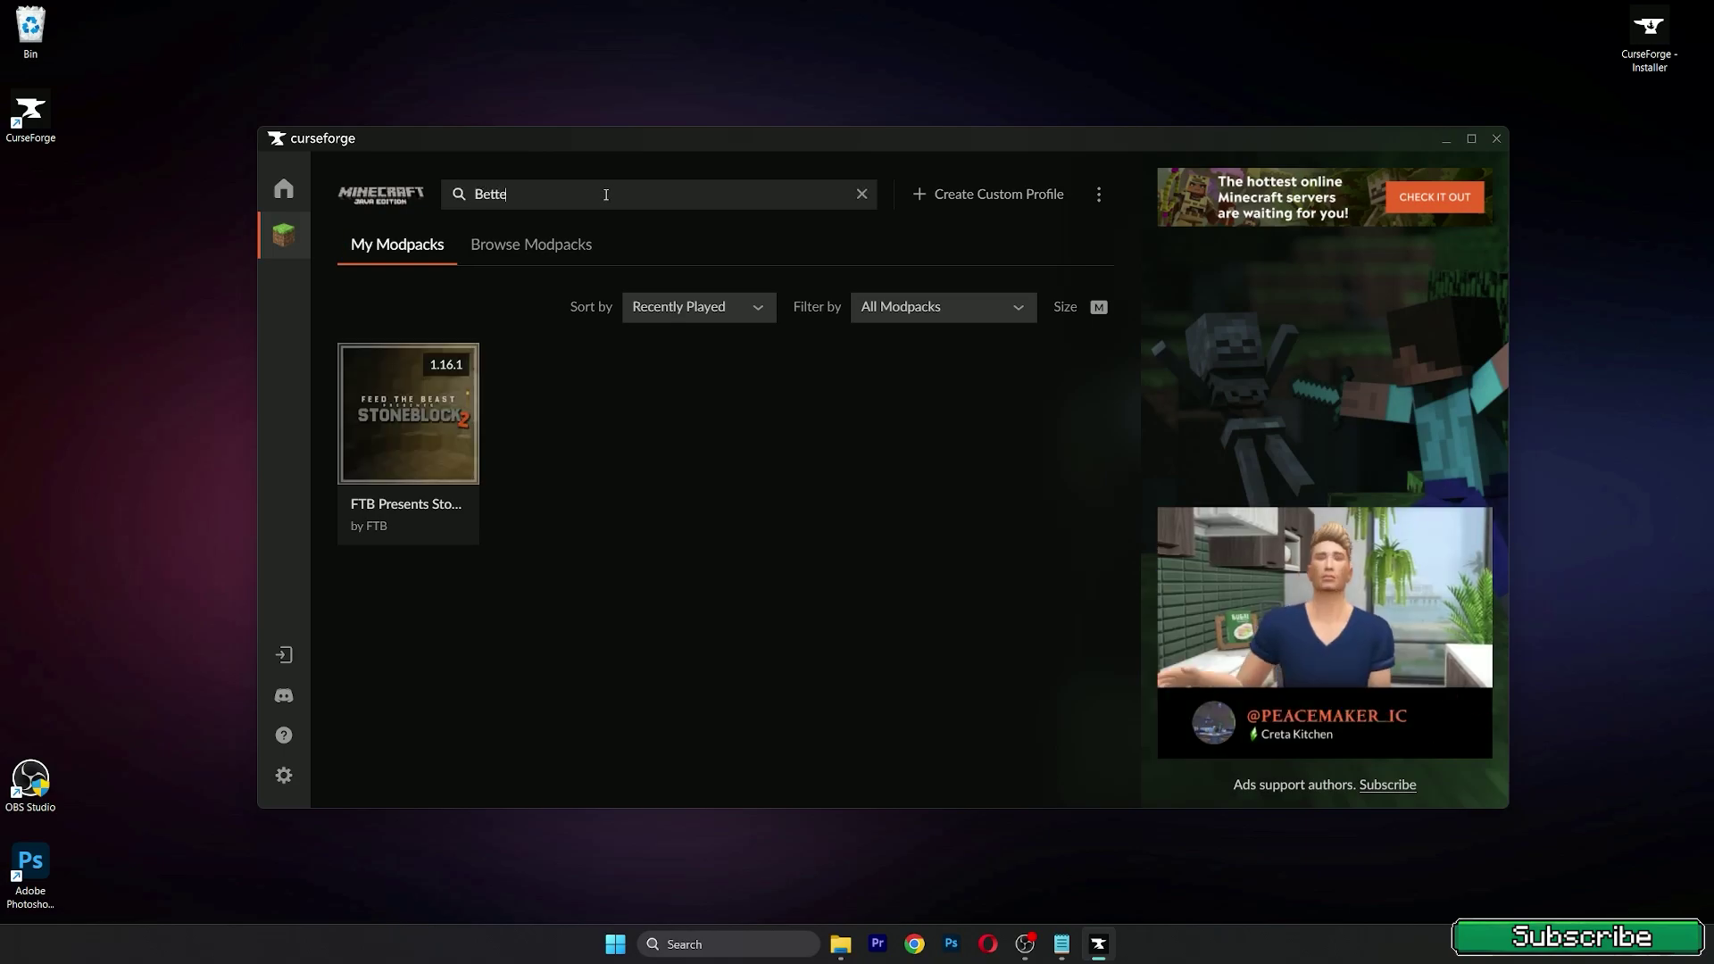
{"action": "type", "text": "r Minecraft"}
{"action": "key", "text": "Return"}
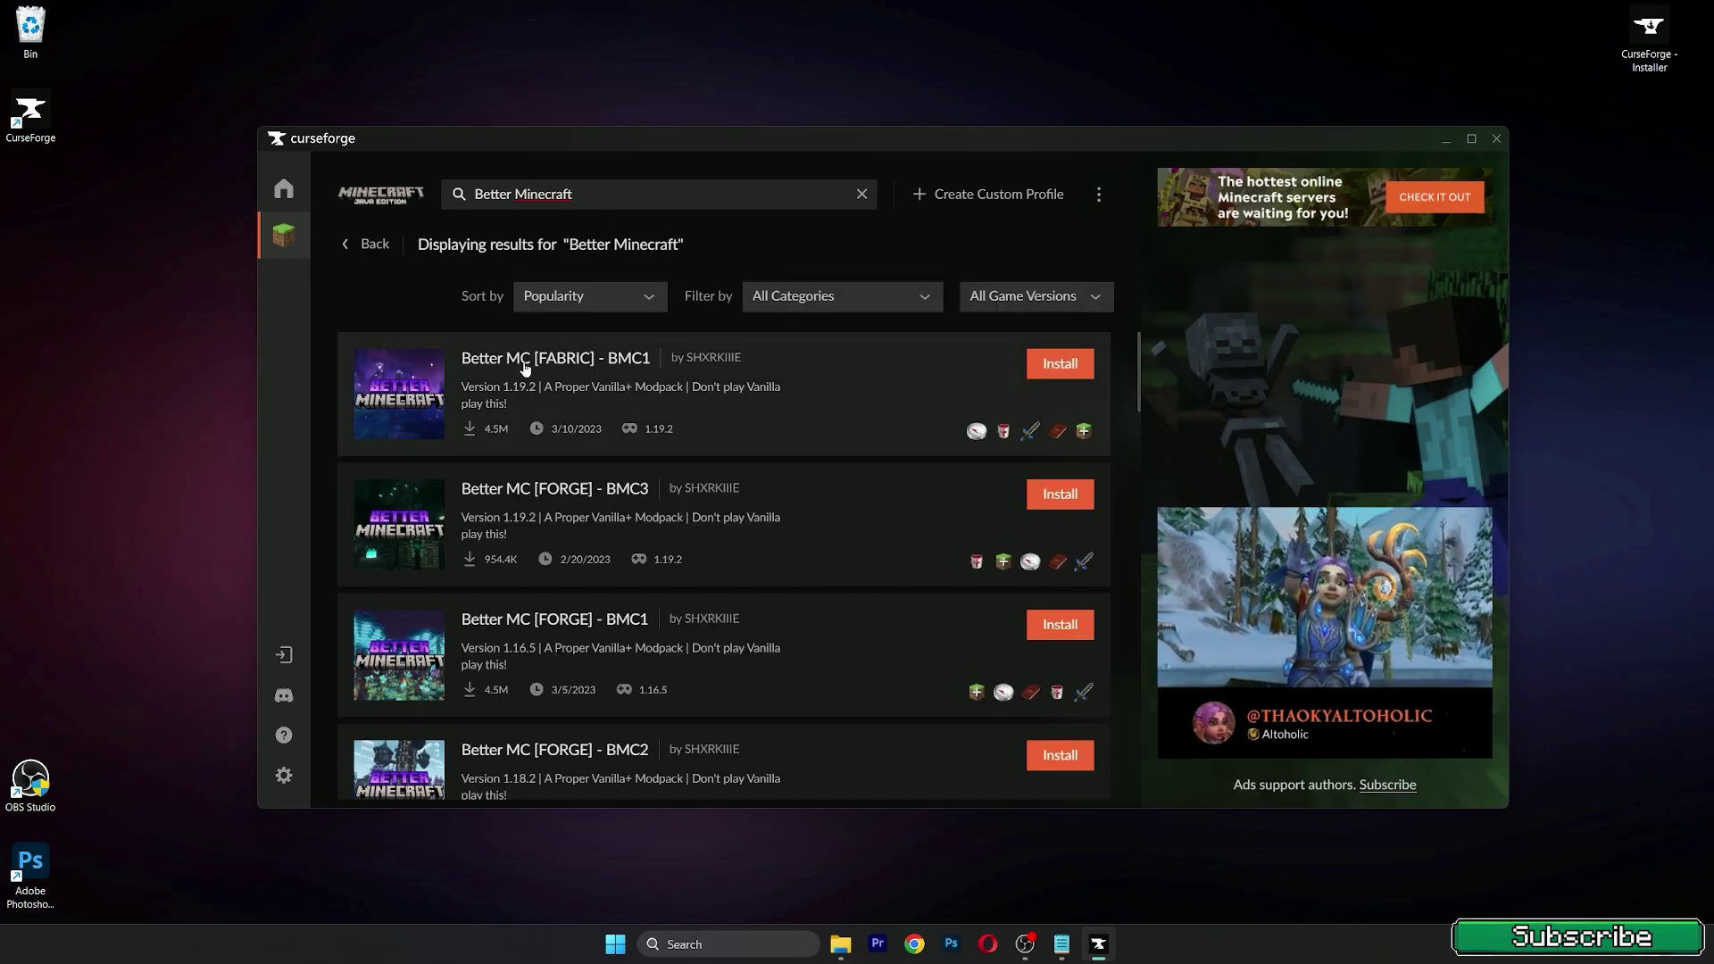
{"action": "scroll", "coordinate": [531, 453], "scroll_direction": "down", "scroll_amount": 3}
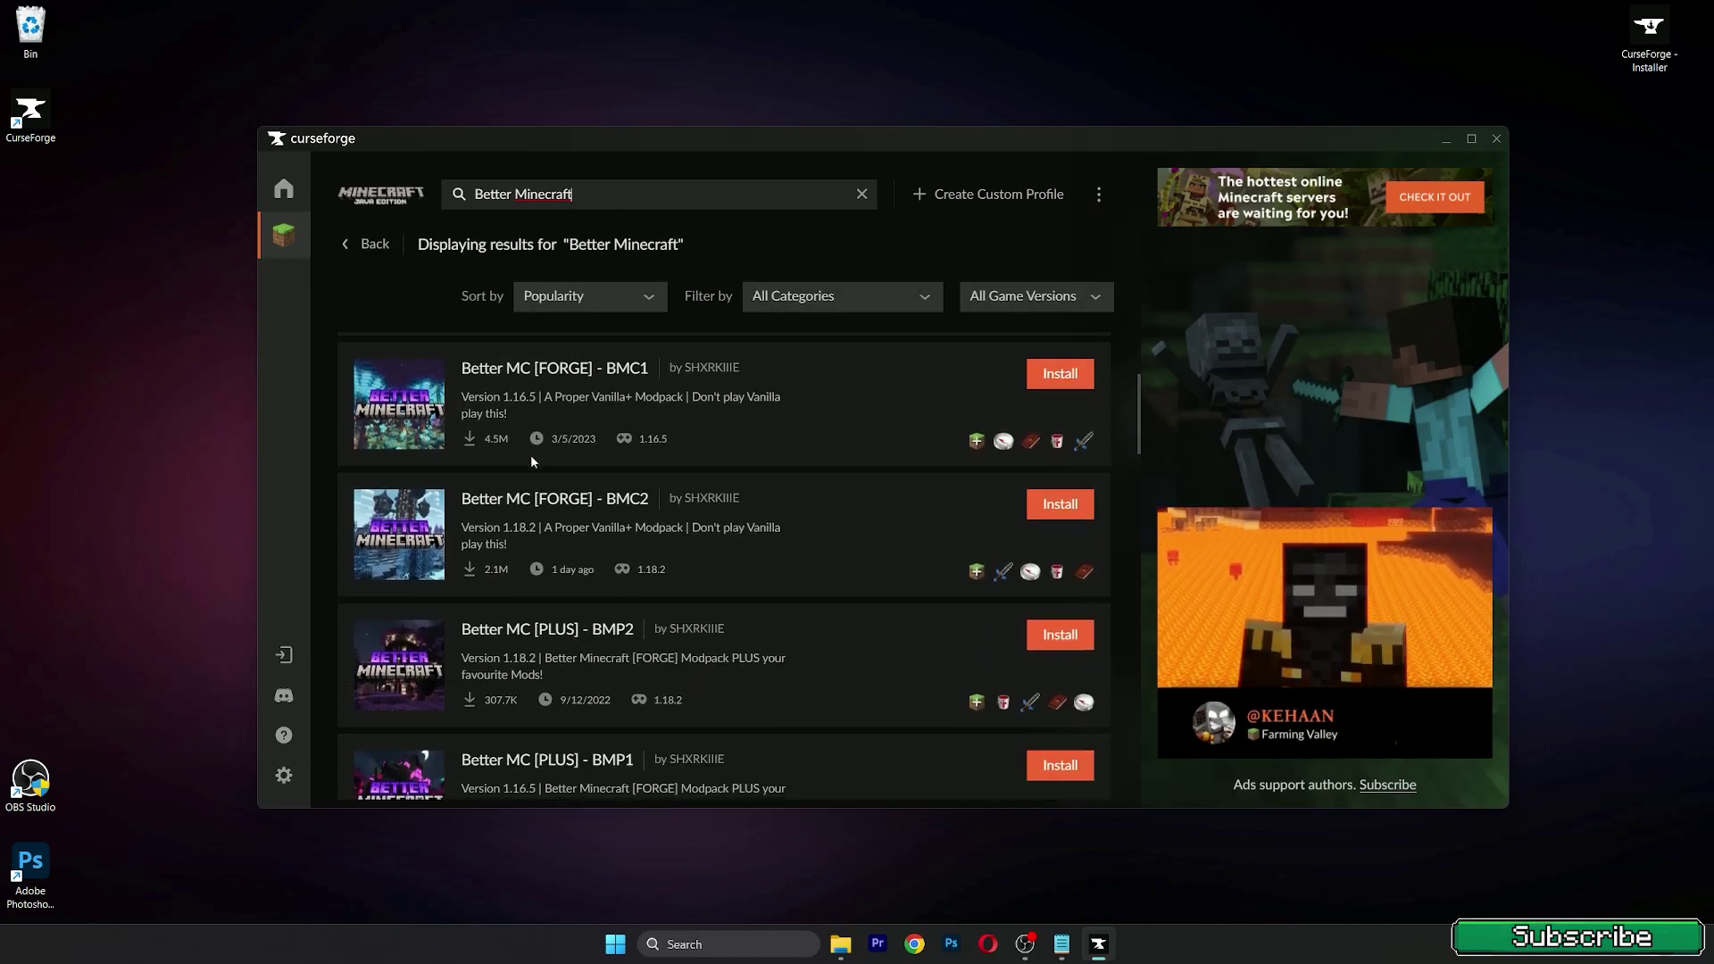
{"action": "scroll", "coordinate": [530, 454], "scroll_direction": "down", "scroll_amount": 2}
{"action": "scroll", "coordinate": [530, 453], "scroll_direction": "up", "scroll_amount": 5}
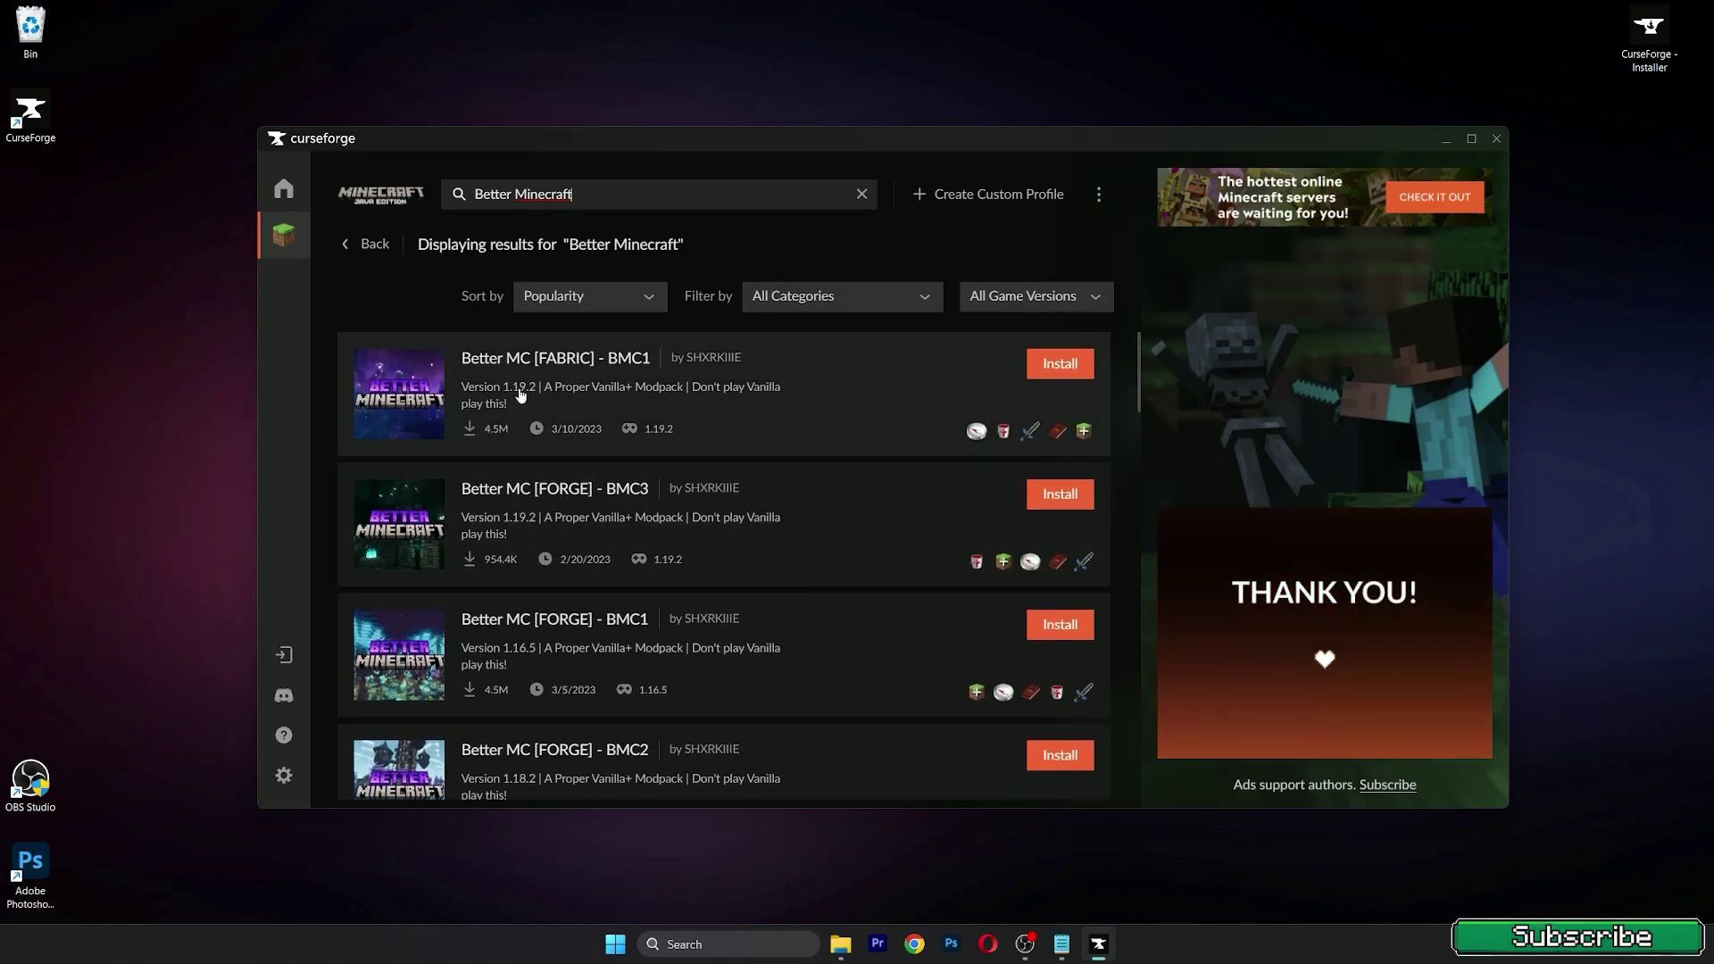
Install the Better MC [FABRIC] - BMC1 modpack (Minecraft 1.19.2, Fabric 0.14.17)
{"action": "left_click", "coordinate": [1059, 363]}
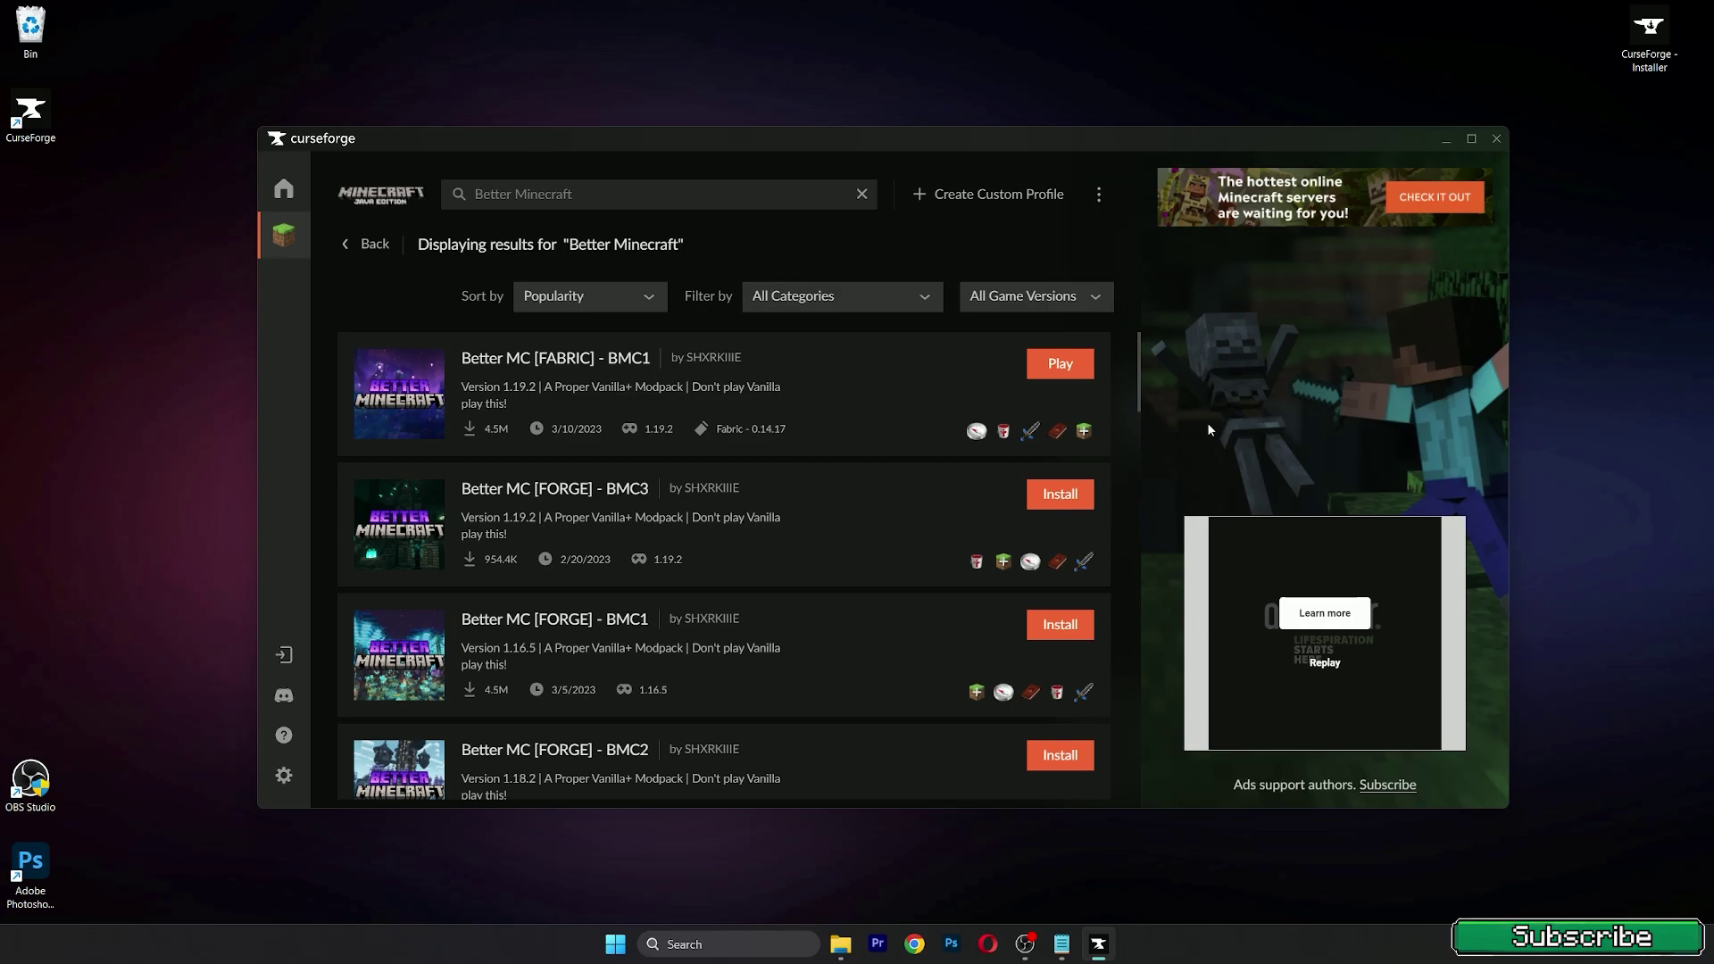
Play Better MC [FABRIC] - BMC1 and let the Minecraft Updater and launcher load
{"action": "left_click", "coordinate": [1060, 363]}
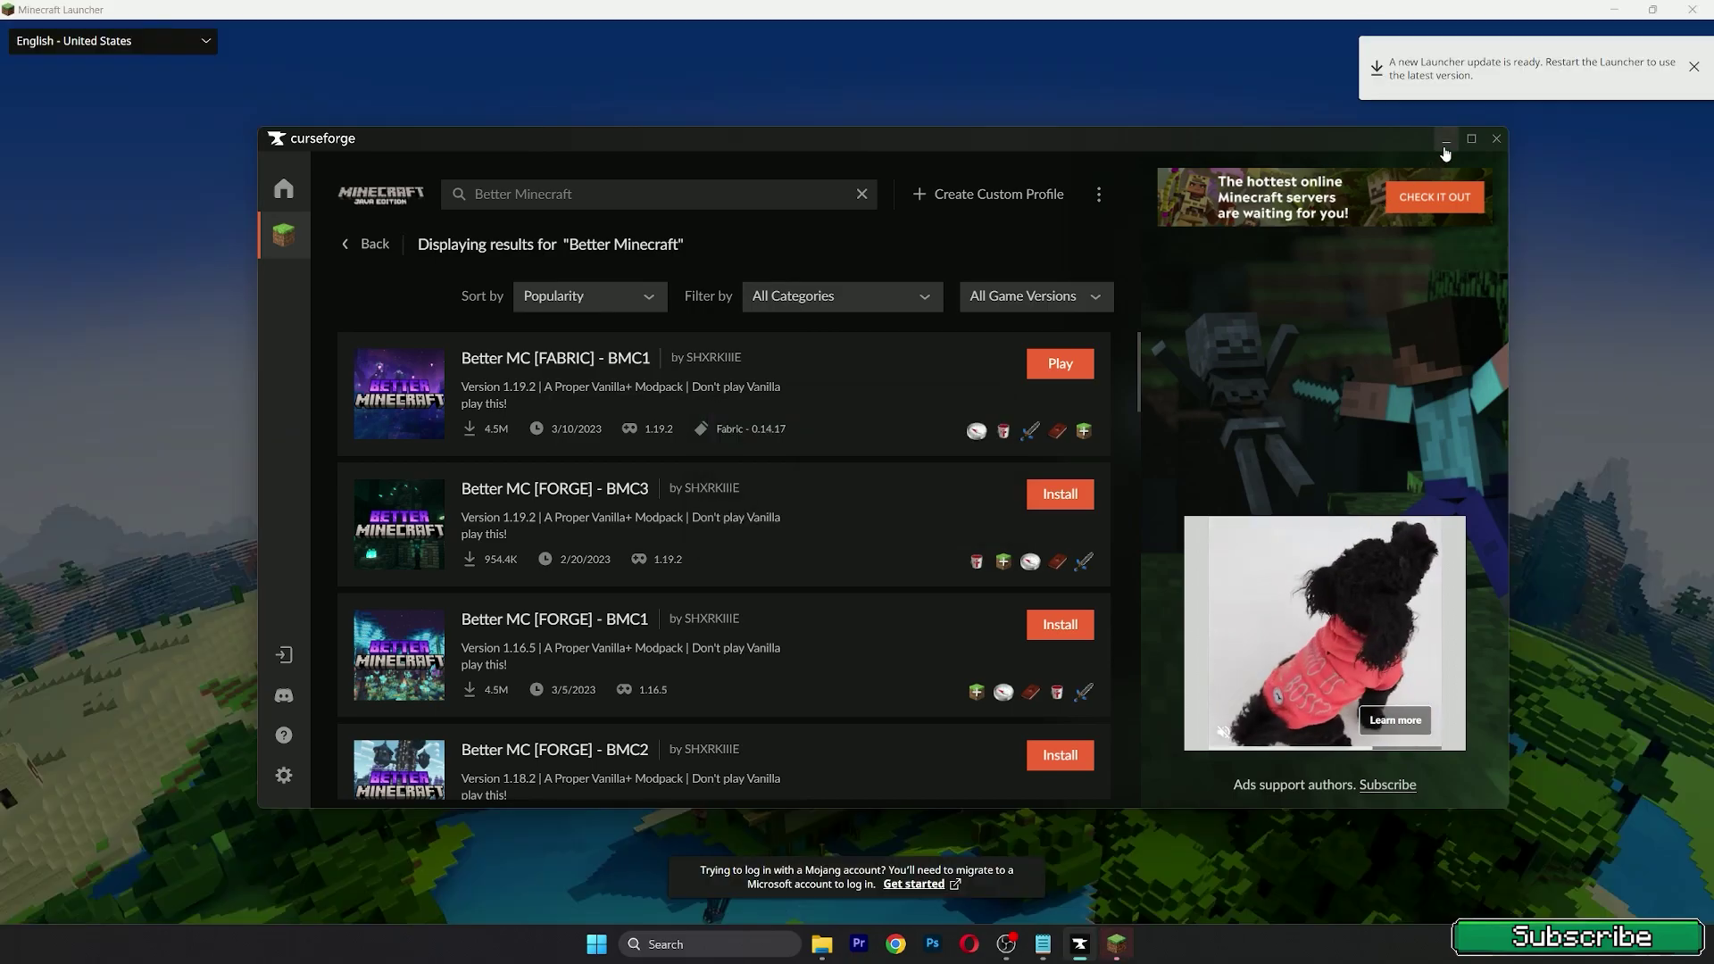
Minimize CurseForge and sign in to the Minecraft Launcher with a Microsoft account and Xbox profile
{"action": "left_click", "coordinate": [1445, 143]}
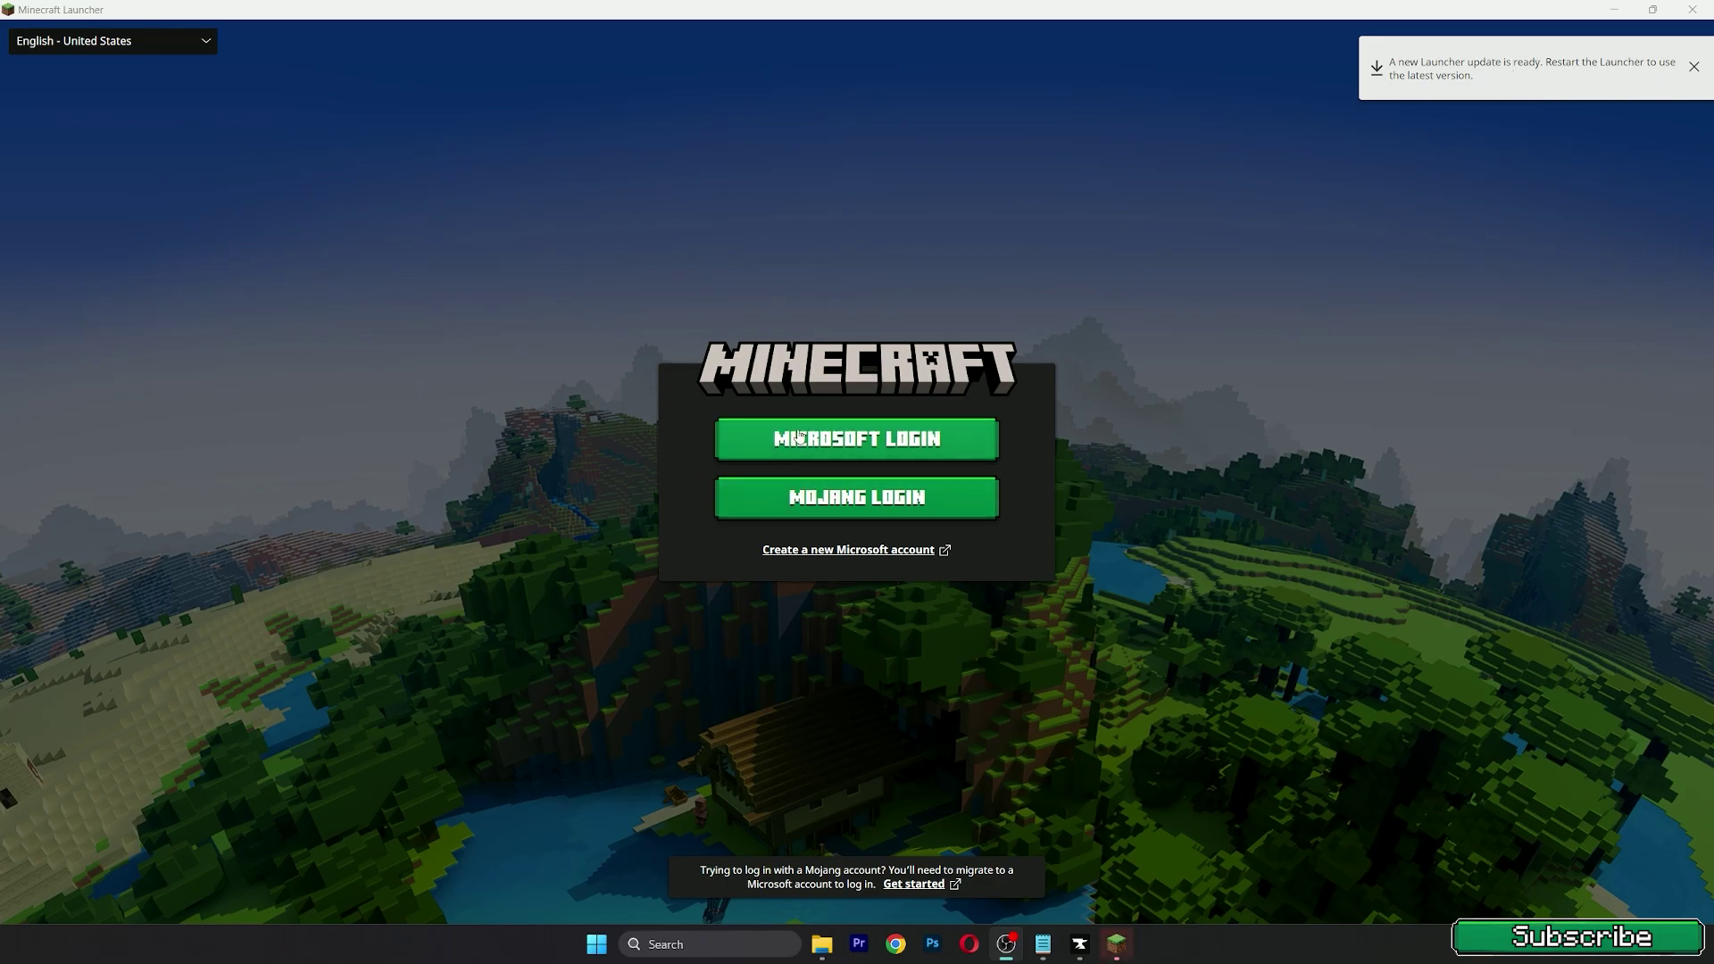
{"action": "left_click", "coordinate": [839, 438]}
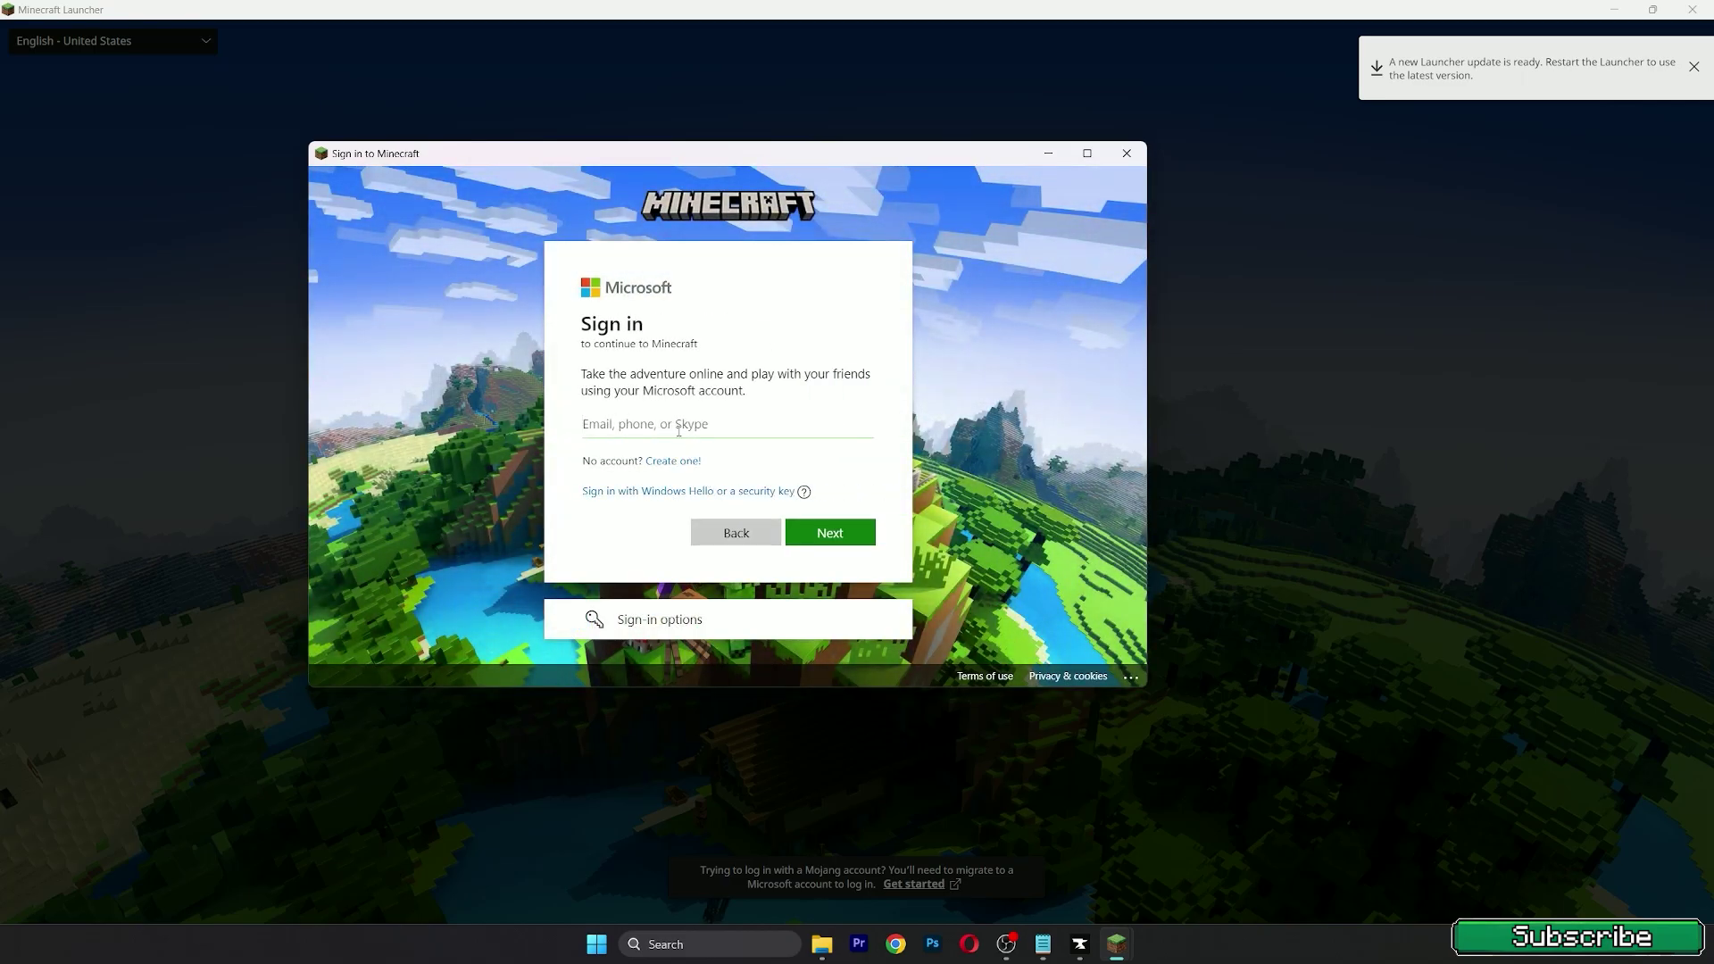
{"action": "key", "text": "Return"}
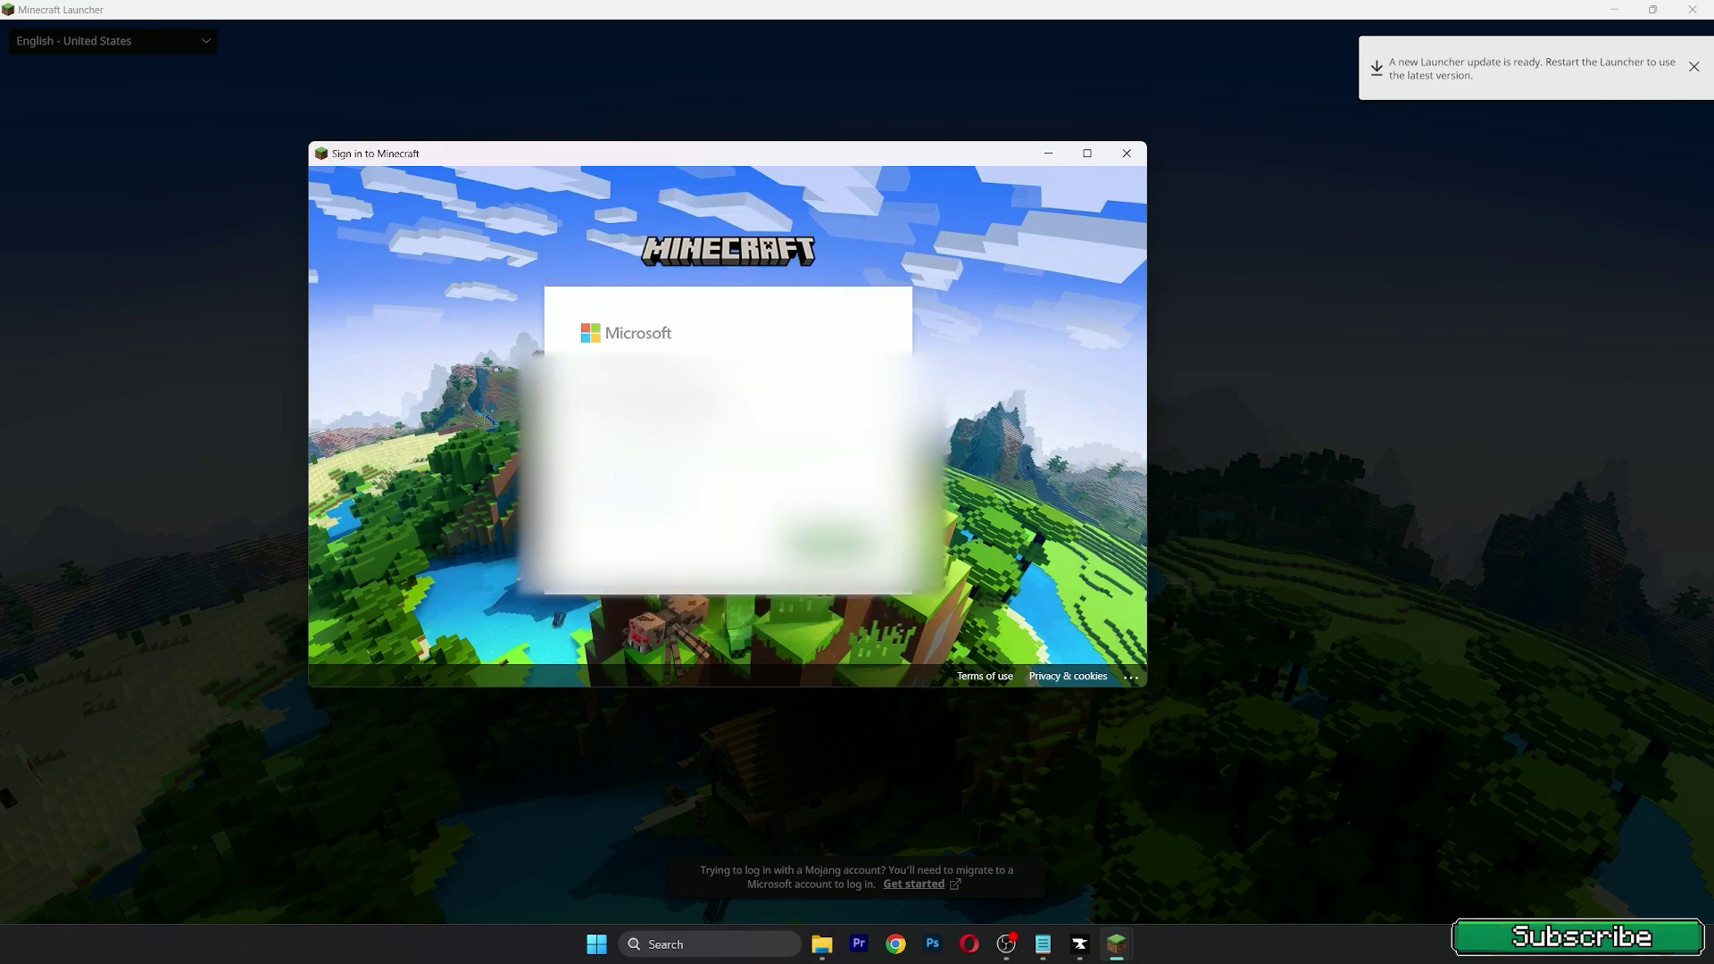
{"action": "left_click", "coordinate": [758, 559]}
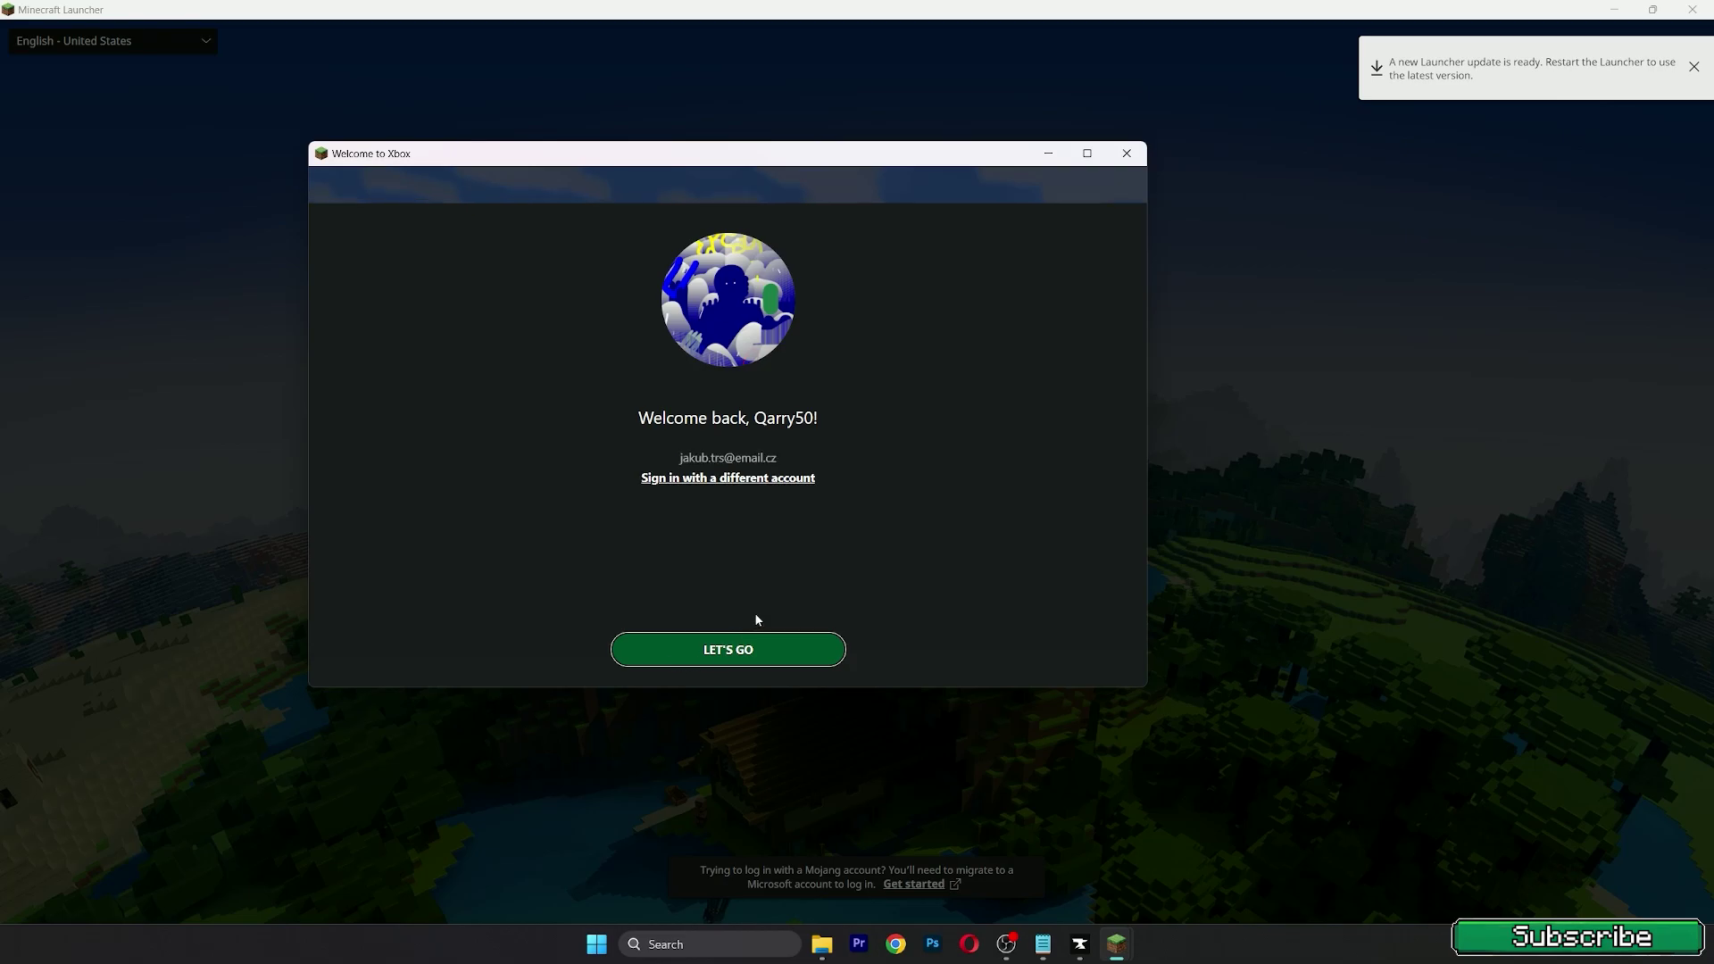
{"action": "left_click", "coordinate": [724, 649]}
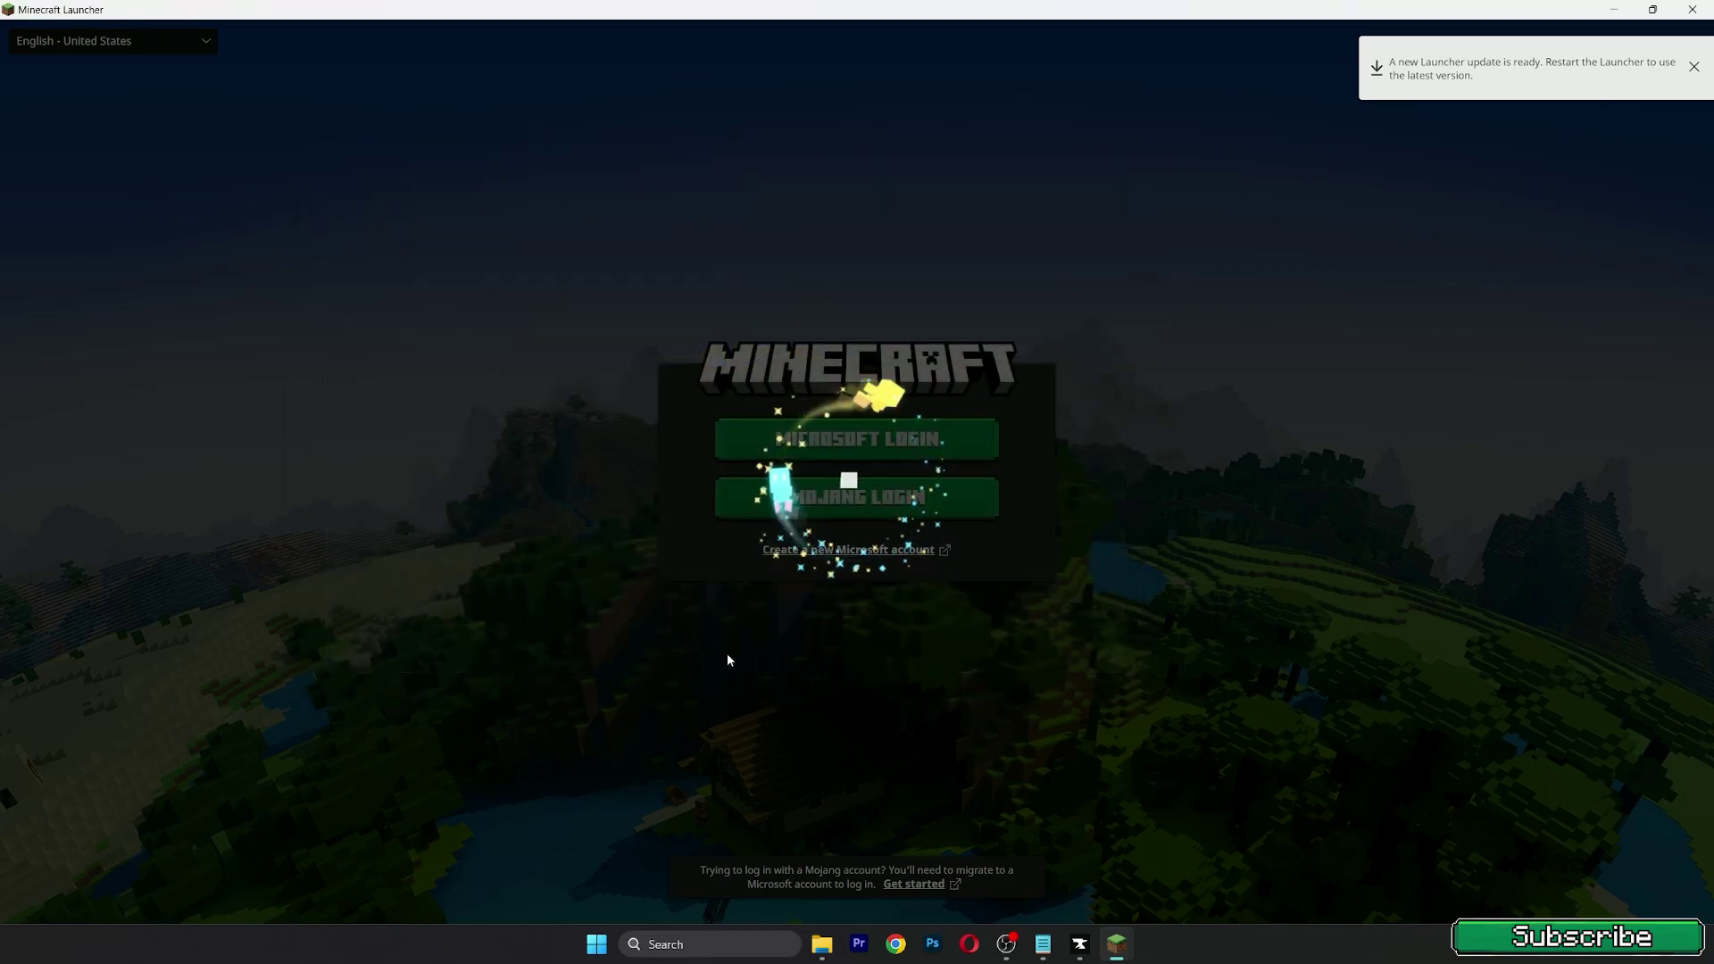
Select the Better MC [FABRIC] installation and play it, accepting the modded-installation risks
{"action": "left_click", "coordinate": [1697, 79]}
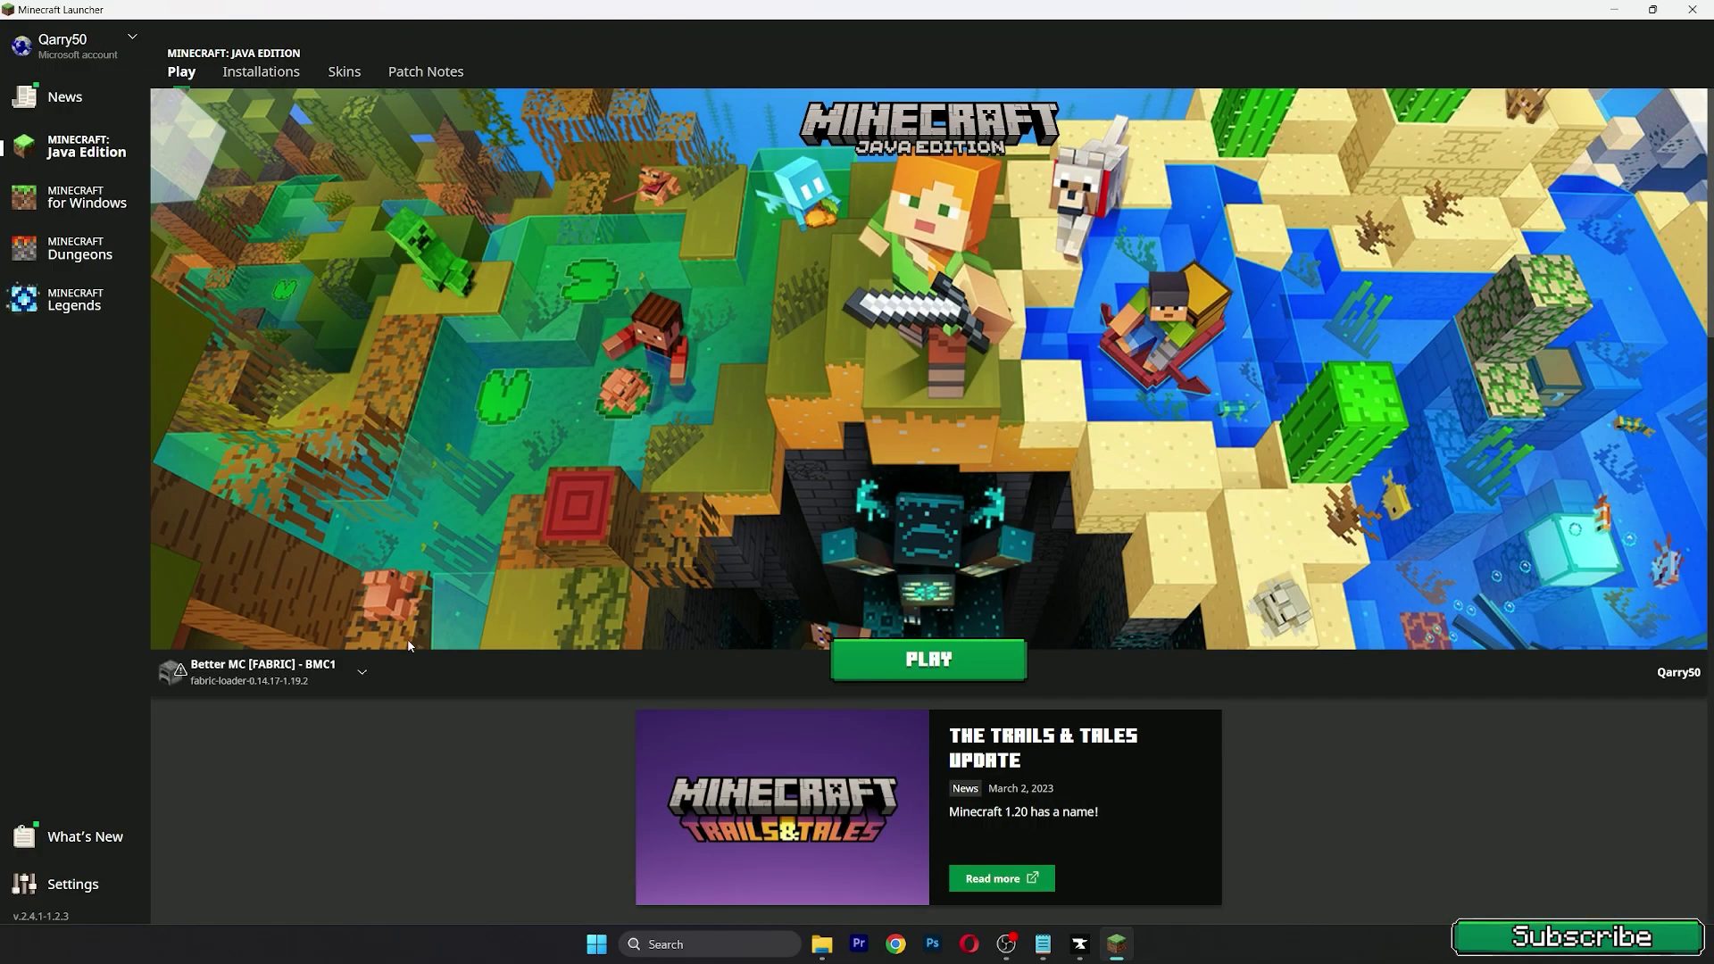
{"action": "left_click", "coordinate": [250, 669]}
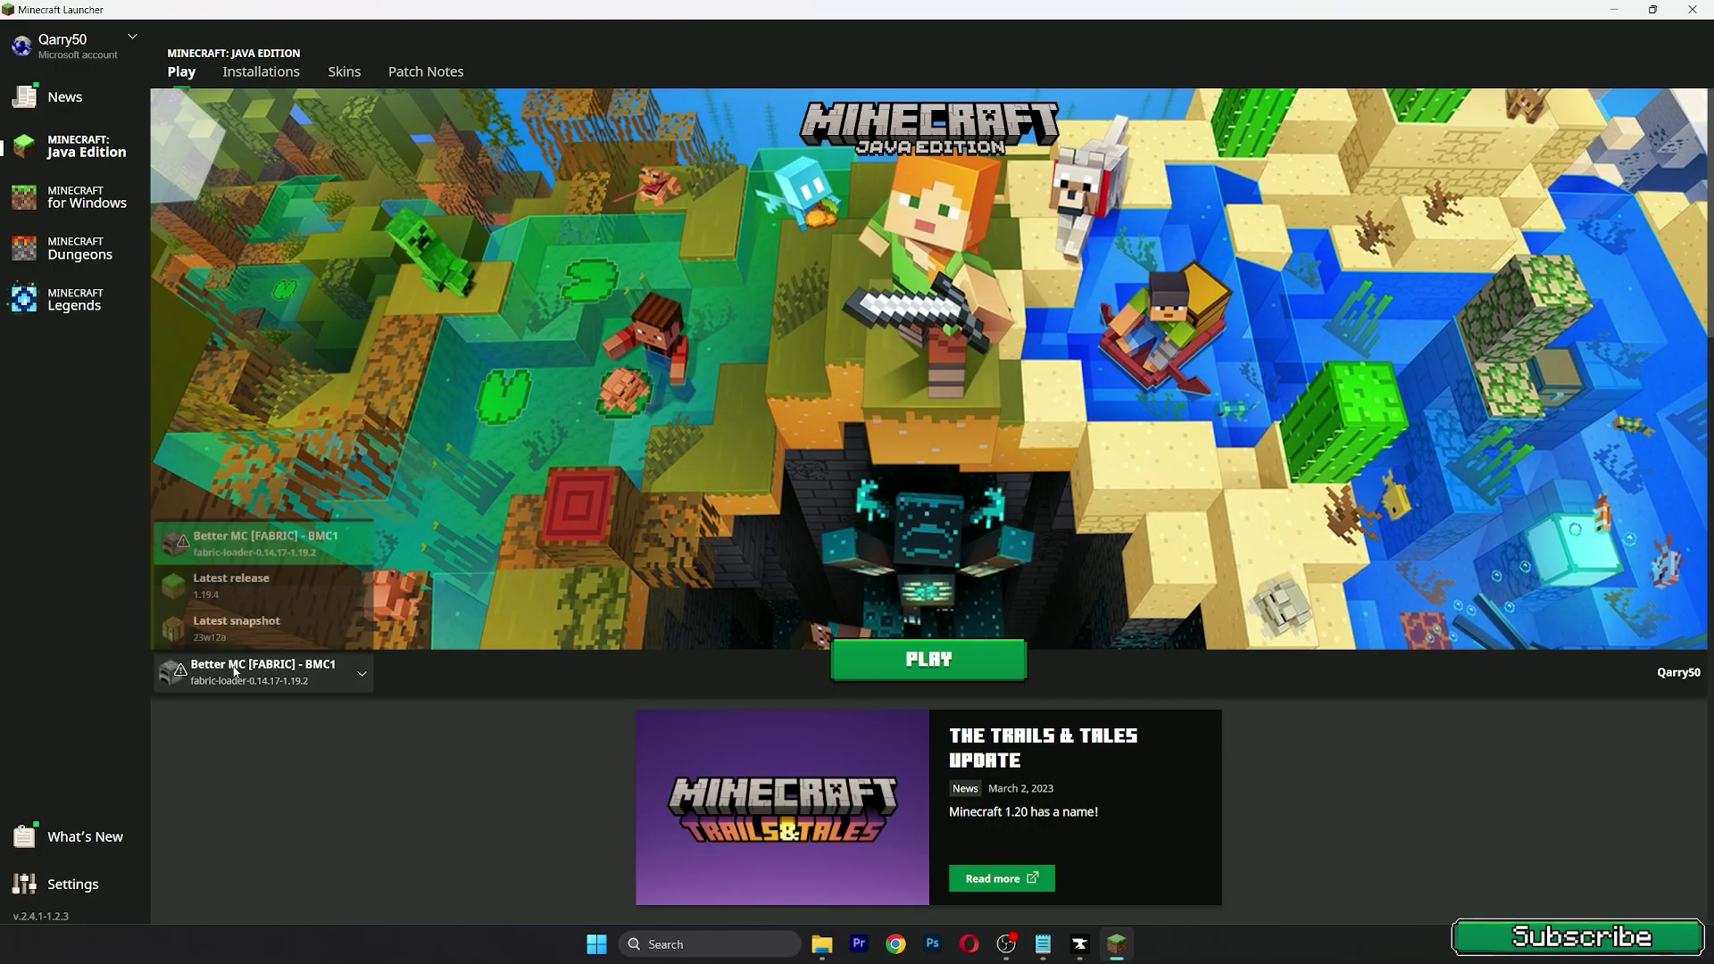
{"action": "left_click", "coordinate": [233, 543]}
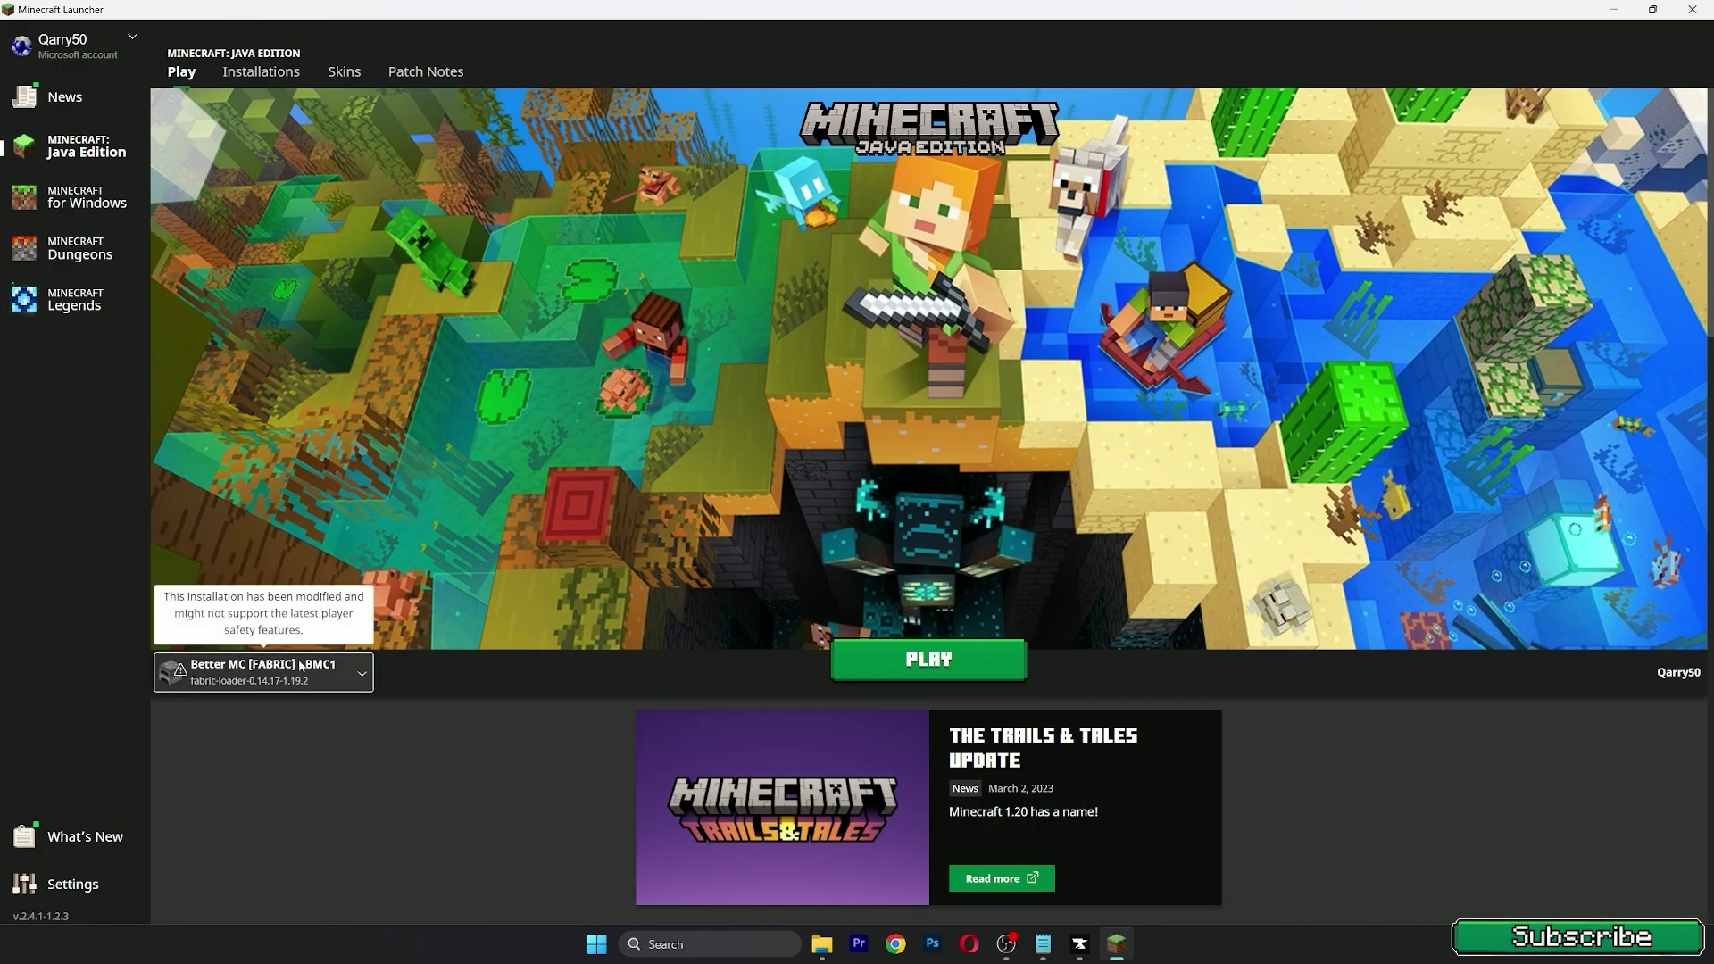
{"action": "left_click", "coordinate": [925, 659]}
{"action": "left_click", "coordinate": [654, 500]}
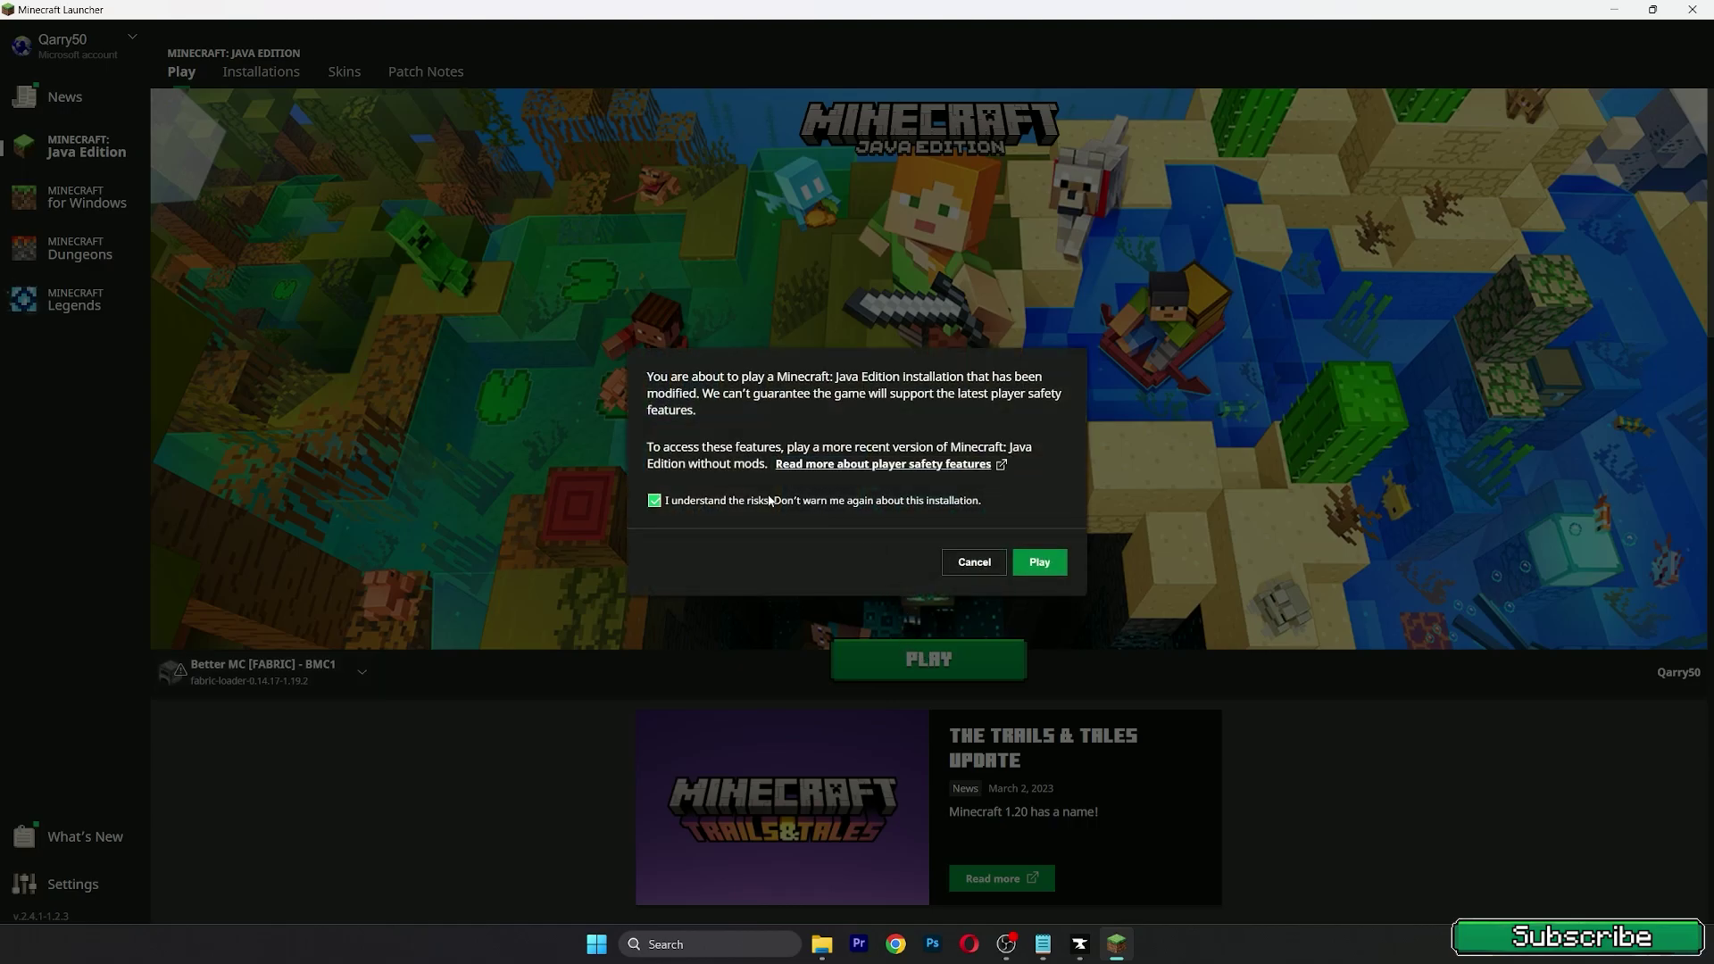
{"action": "left_click", "coordinate": [1039, 561]}
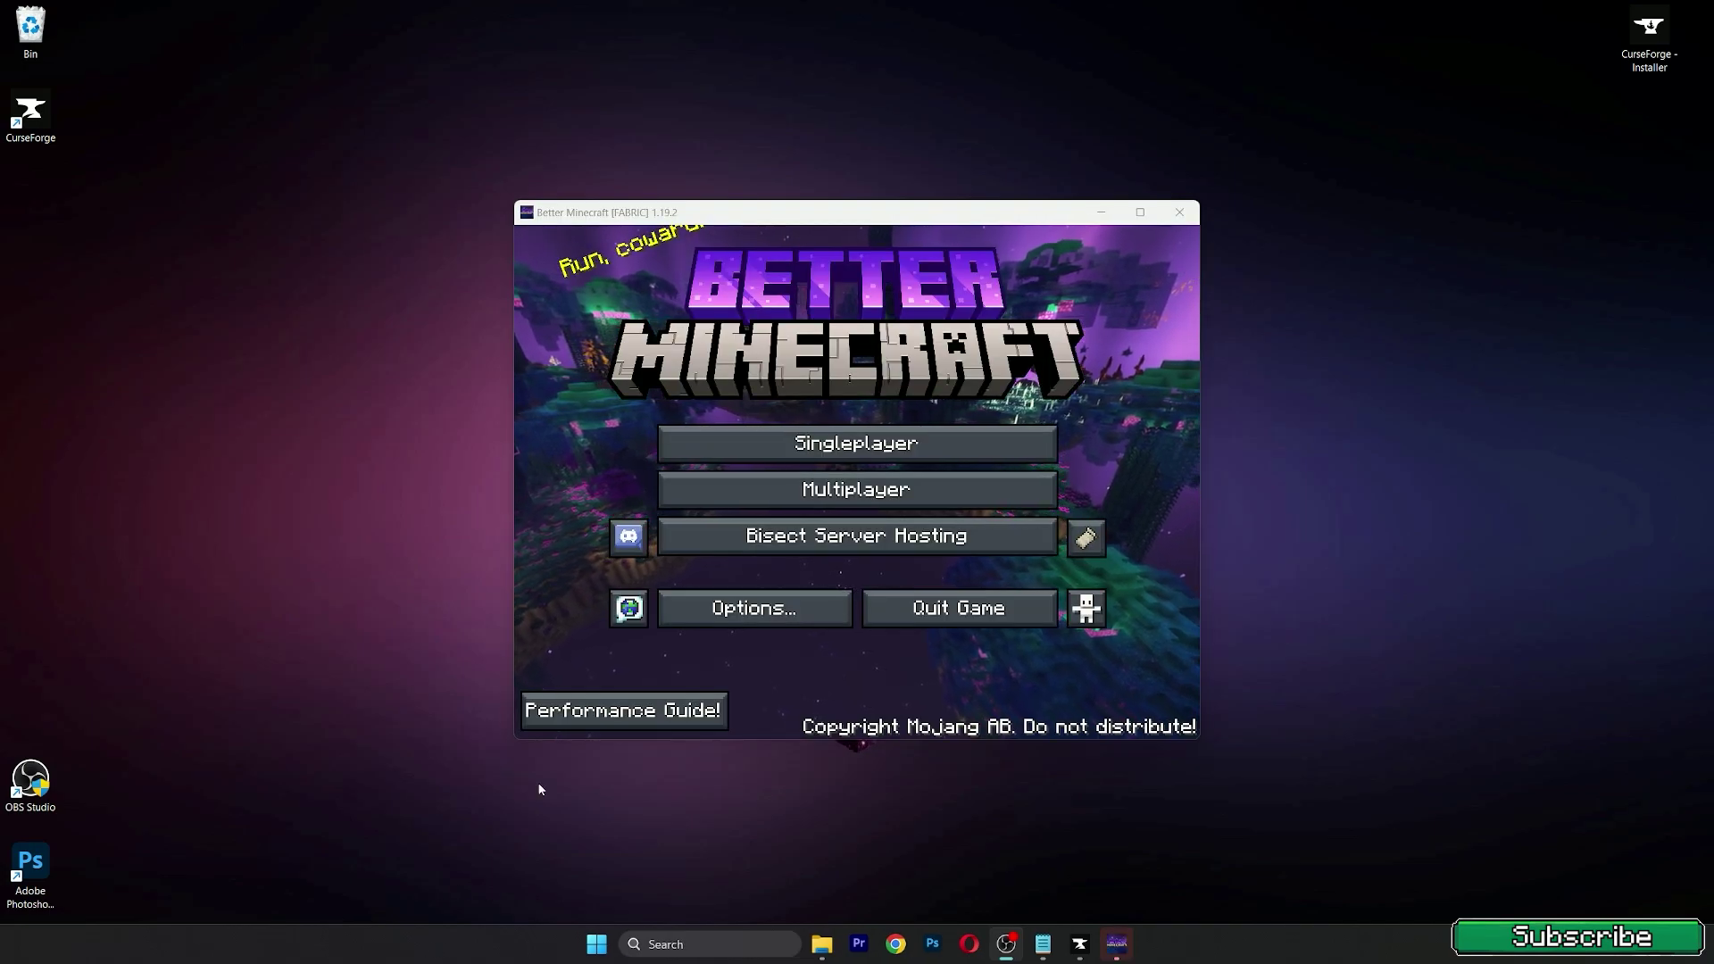
Maximize the game window and create a Creative-mode singleplayer world named New World
{"action": "left_click", "coordinate": [1140, 212]}
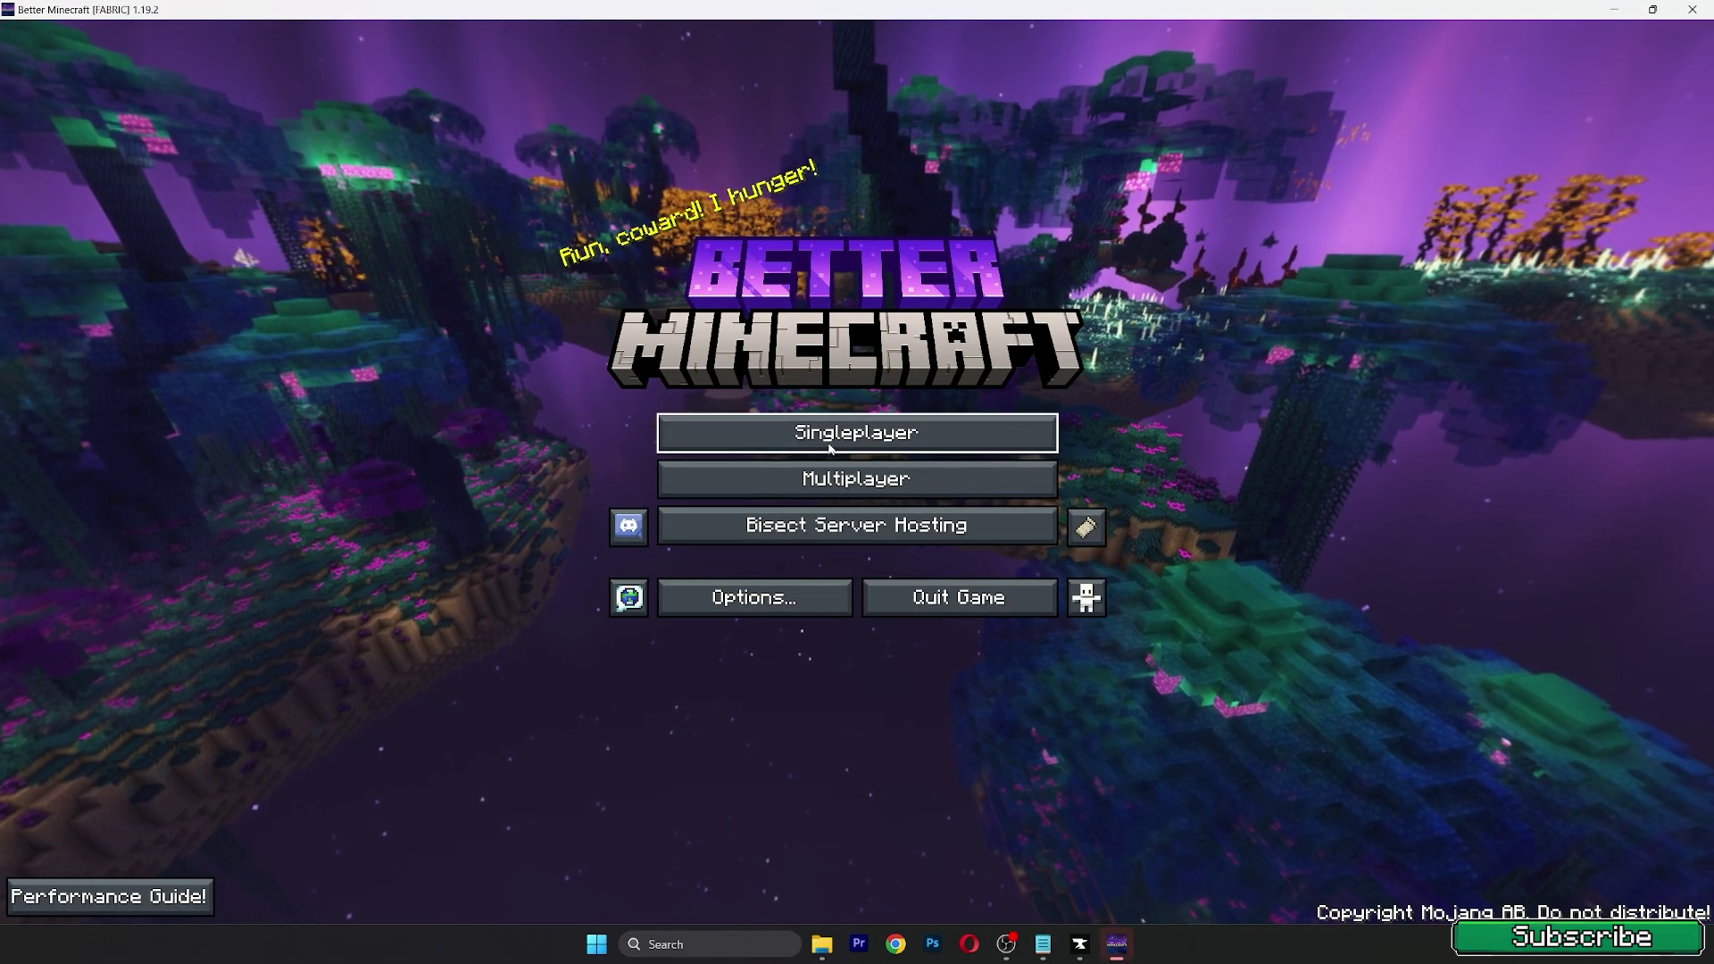
{"action": "left_click", "coordinate": [734, 418]}
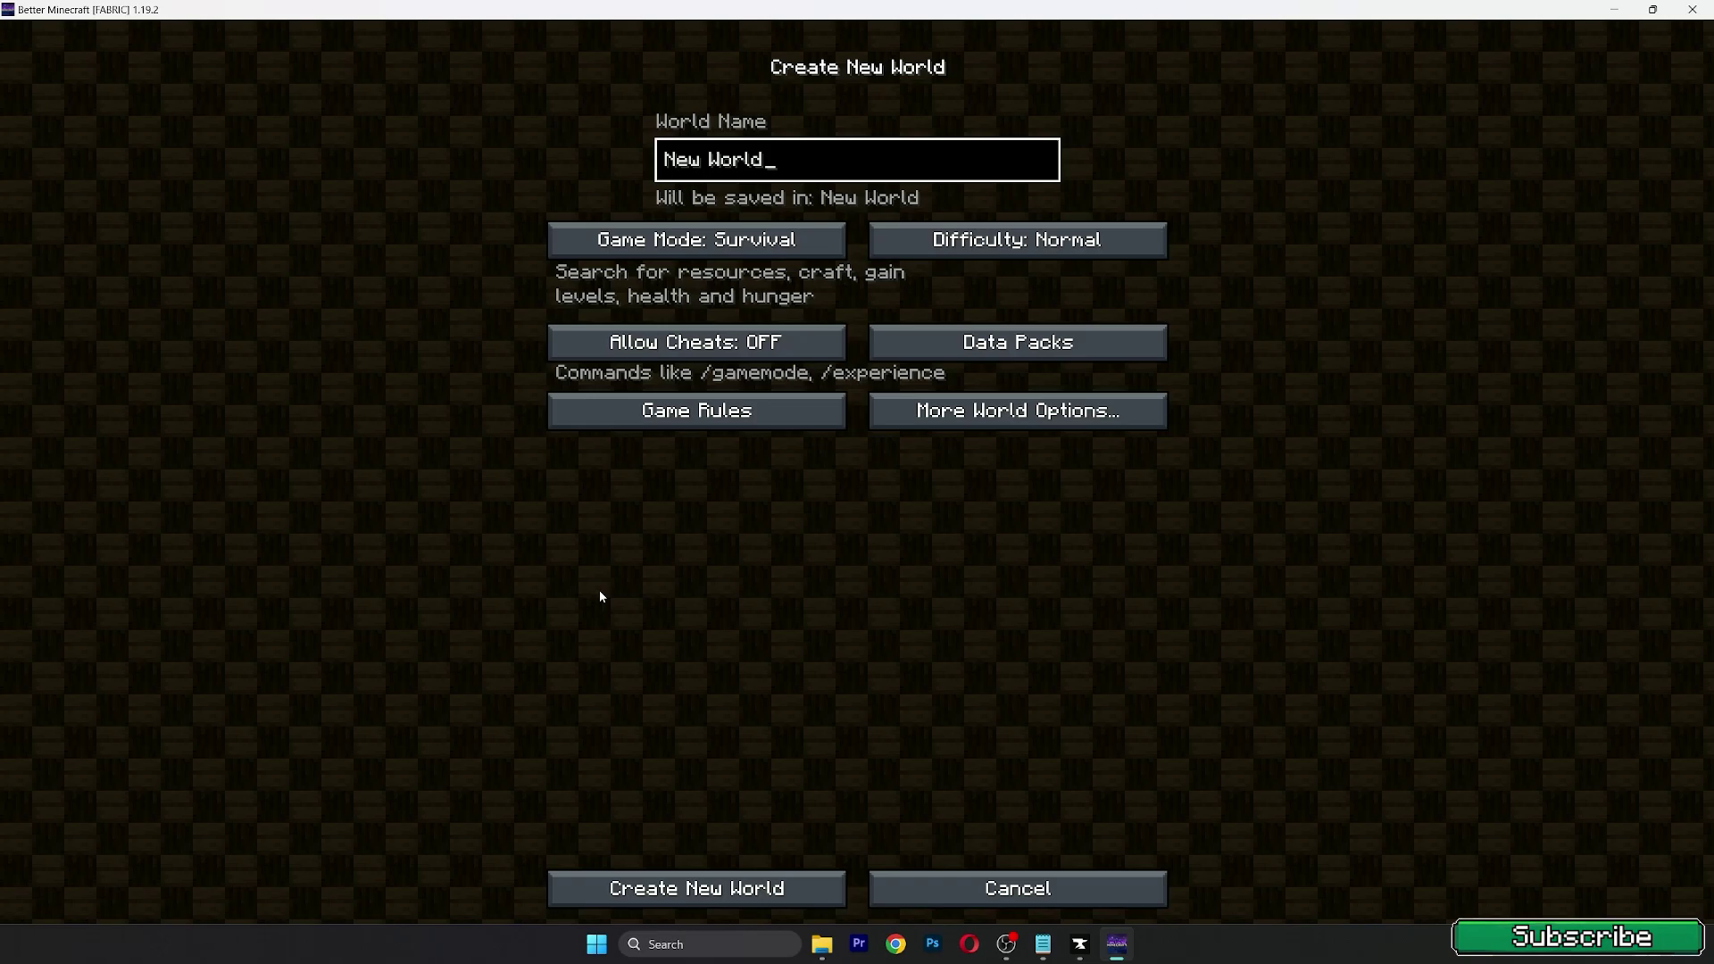
{"action": "left_click", "coordinate": [800, 236]}
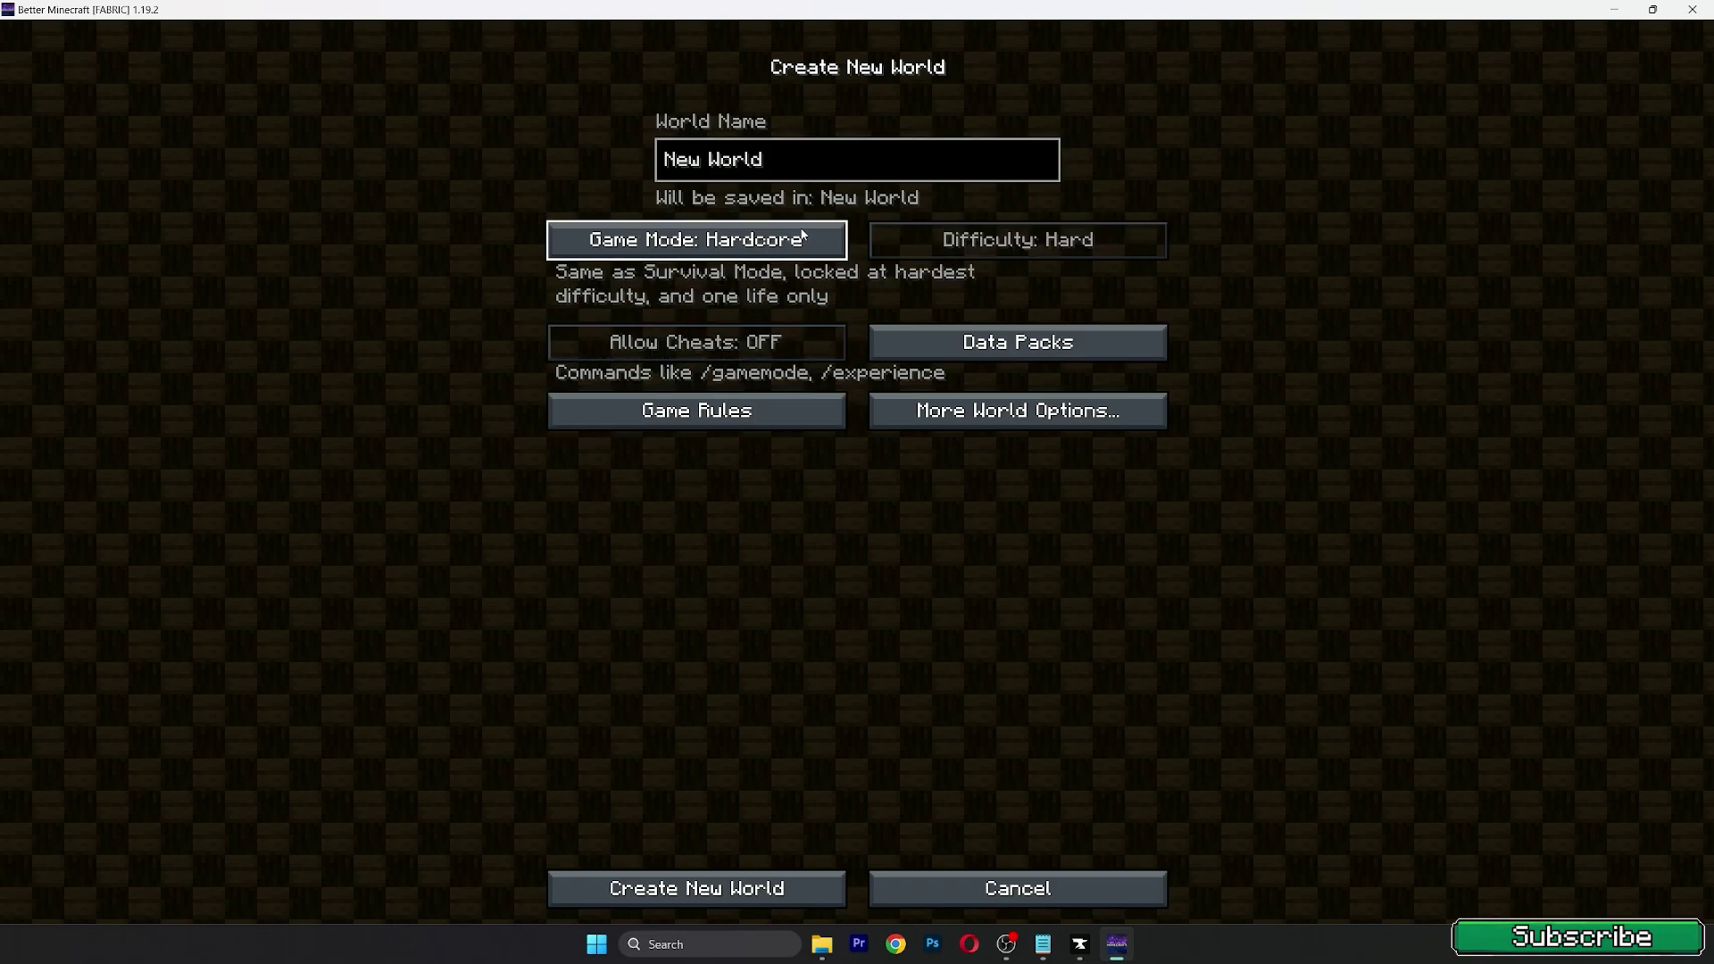
{"action": "left_click", "coordinate": [799, 236]}
{"action": "left_click", "coordinate": [625, 888]}
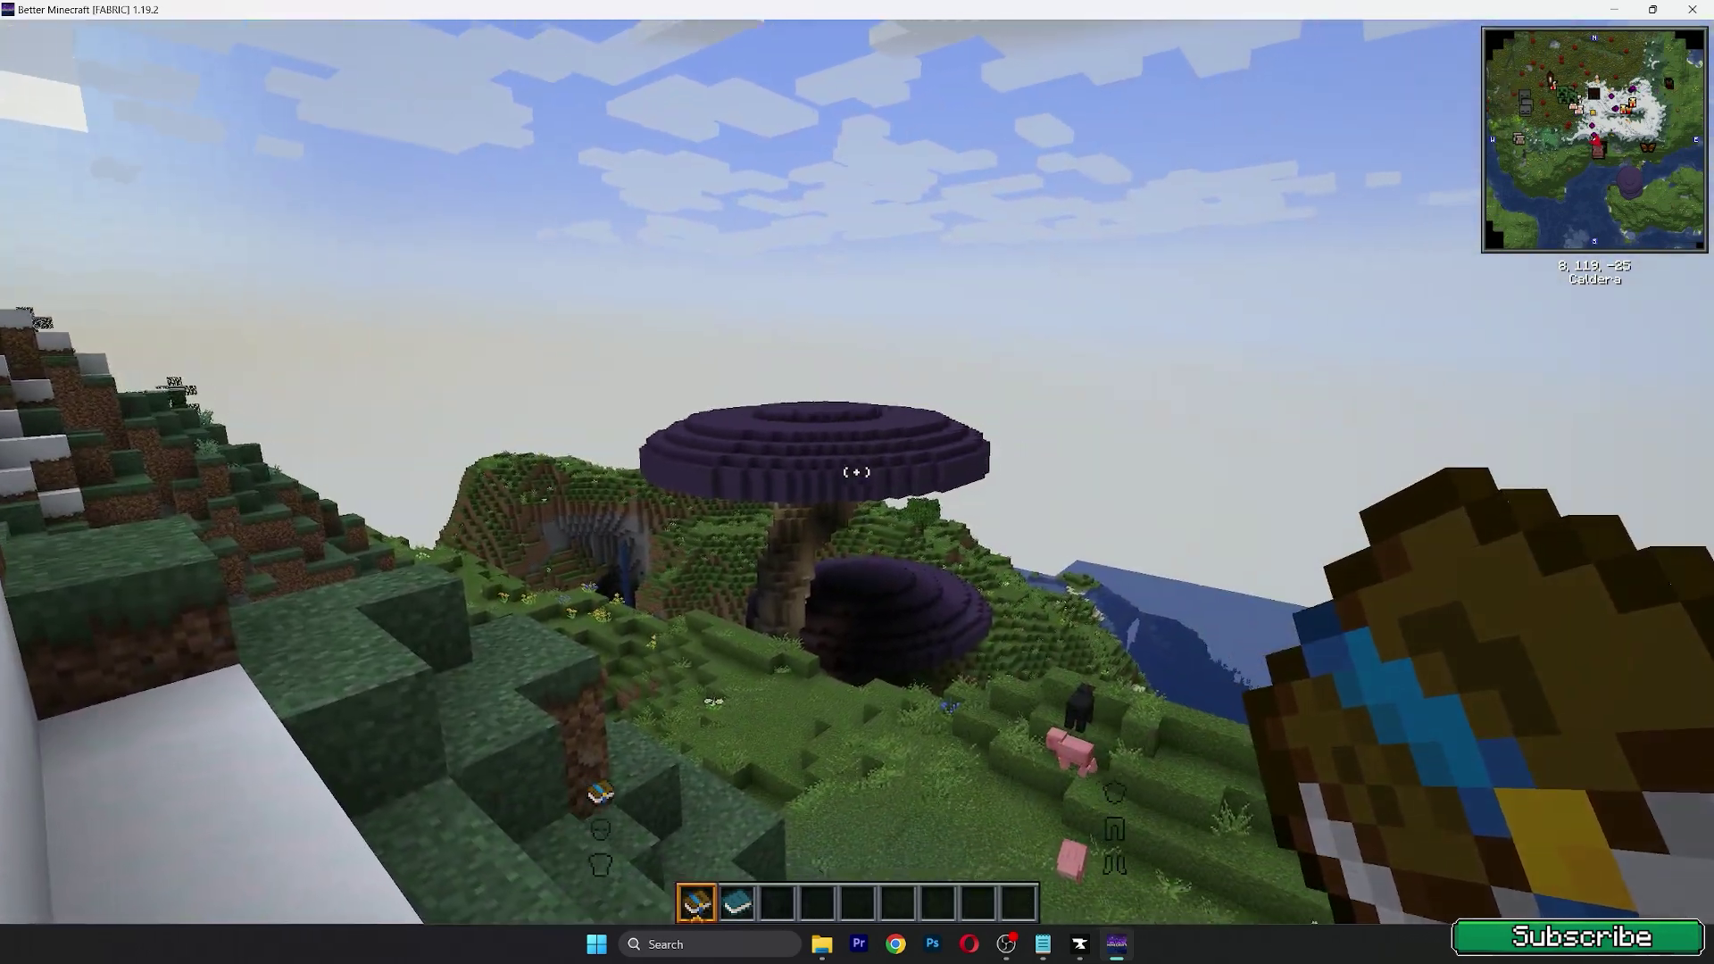
Page through the creative inventory's modded categories, from Bosses of Mass Destruction to Plushie-Mod, back to Building Blocks
{"action": "key", "text": "e"}
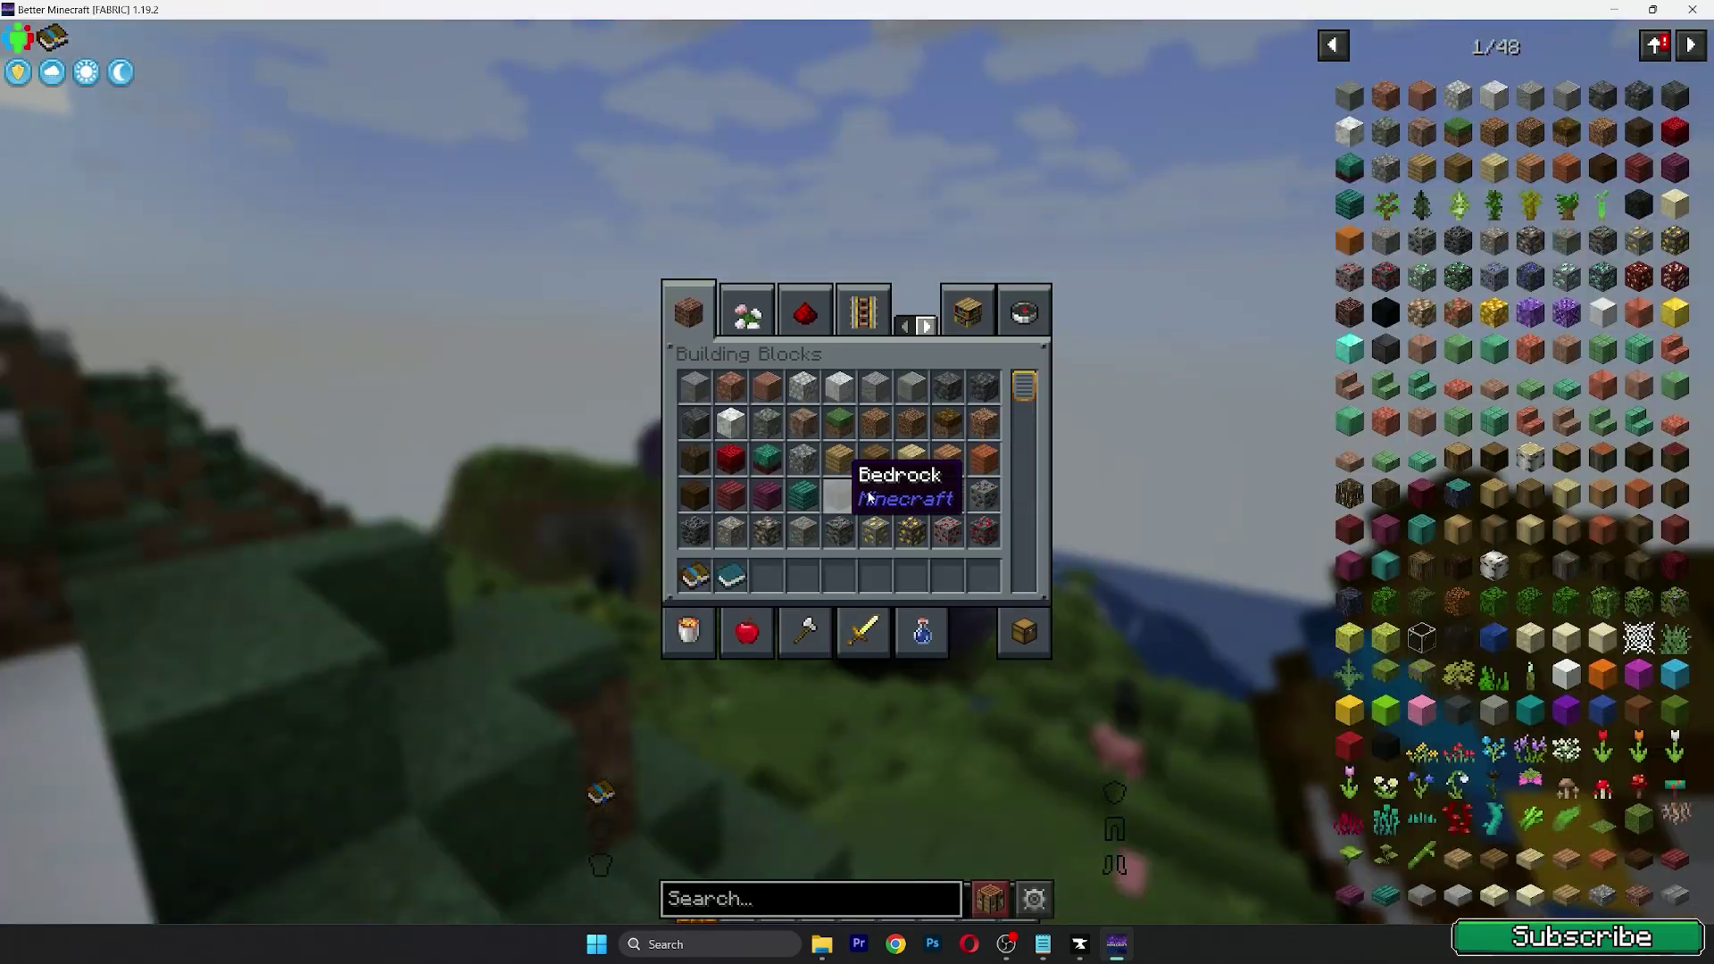
{"action": "left_click", "coordinate": [926, 326]}
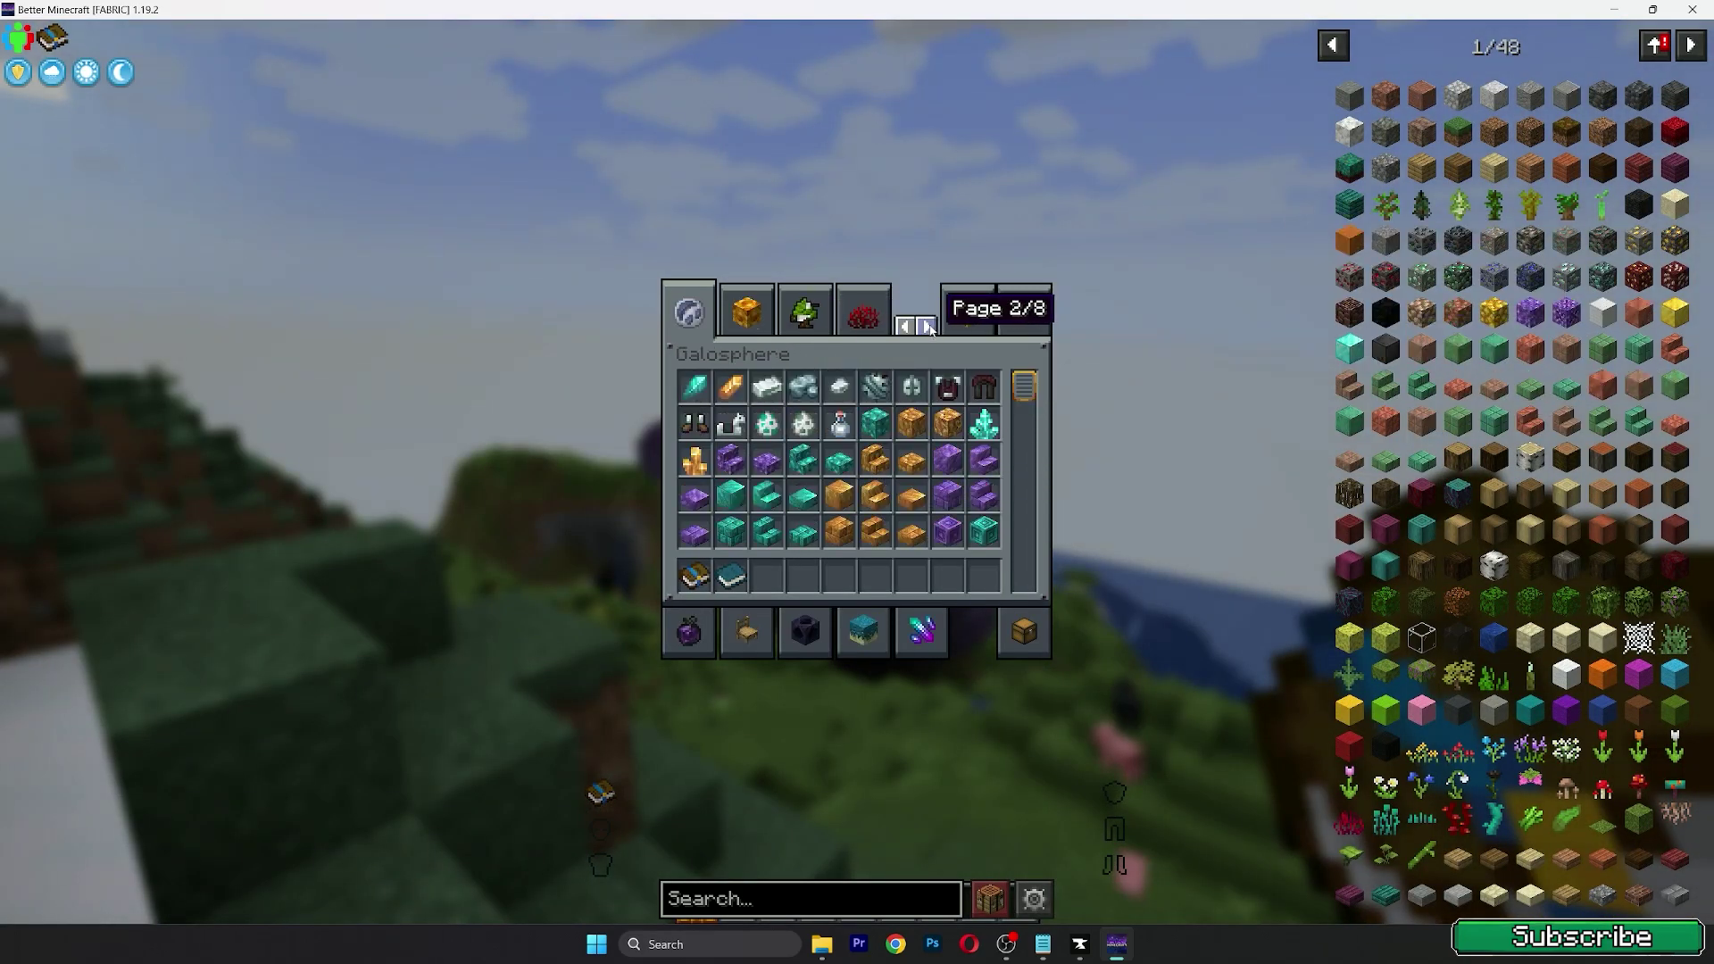
{"action": "left_click", "coordinate": [926, 325]}
{"action": "left_click", "coordinate": [926, 326]}
{"action": "left_click", "coordinate": [908, 326]}
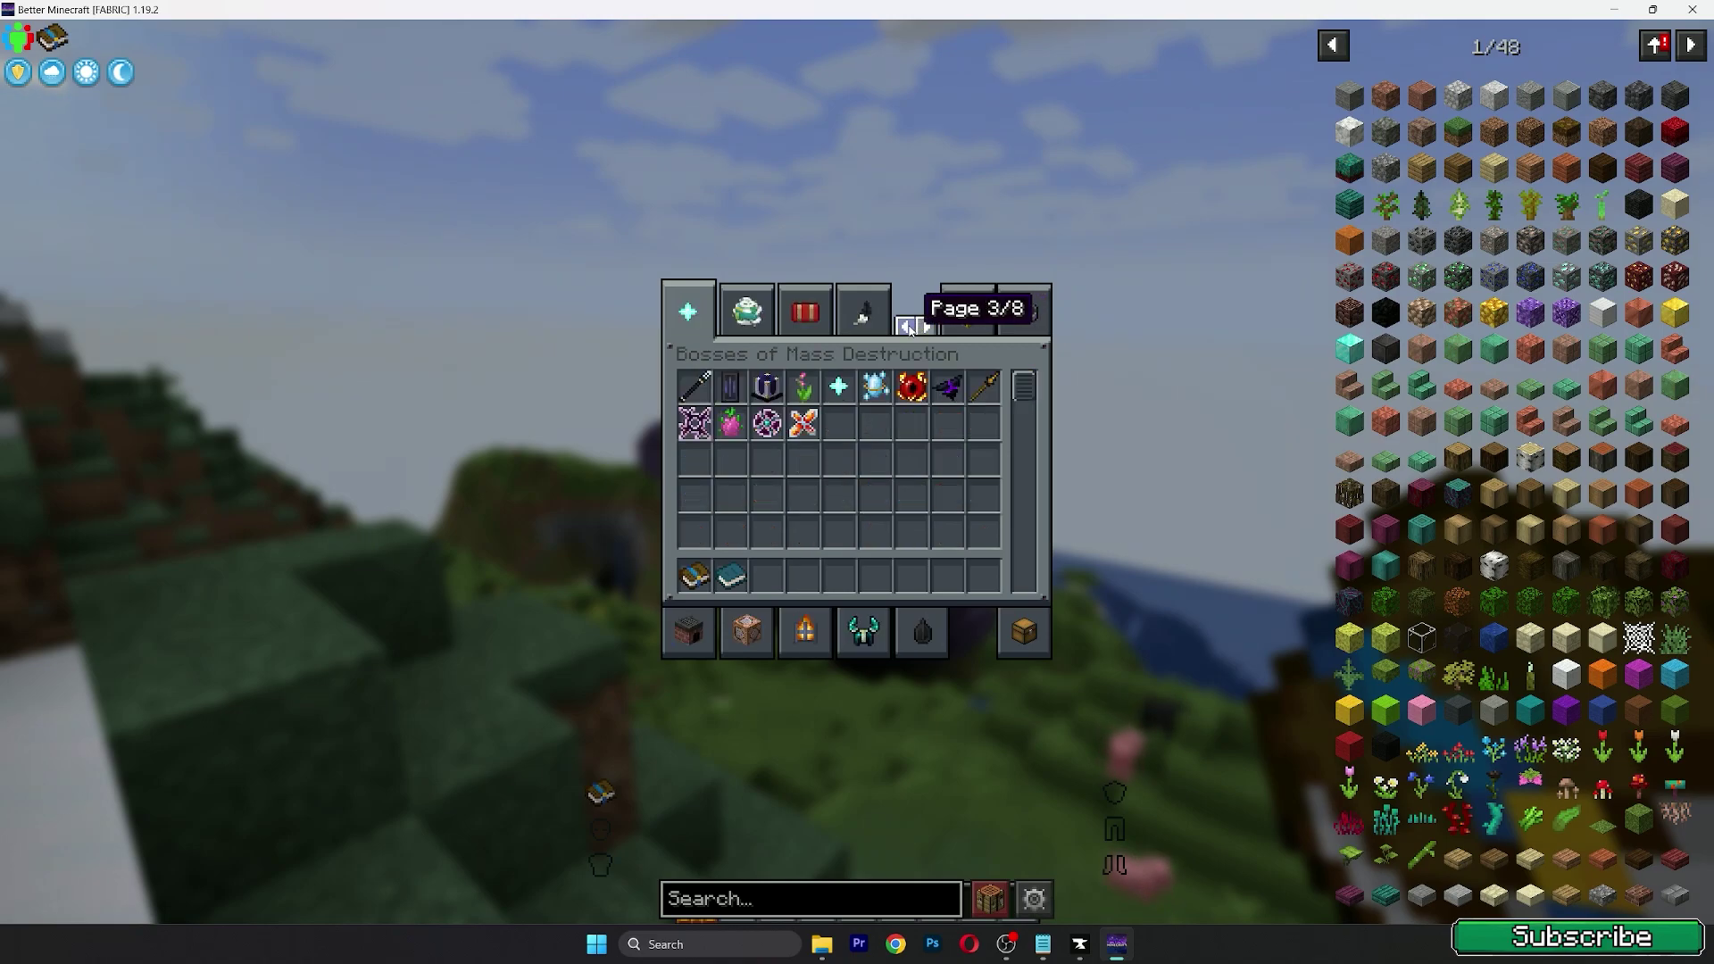
{"action": "left_click", "coordinate": [926, 325]}
{"action": "left_click", "coordinate": [927, 325]}
{"action": "left_click", "coordinate": [927, 326]}
{"action": "left_click", "coordinate": [926, 326]}
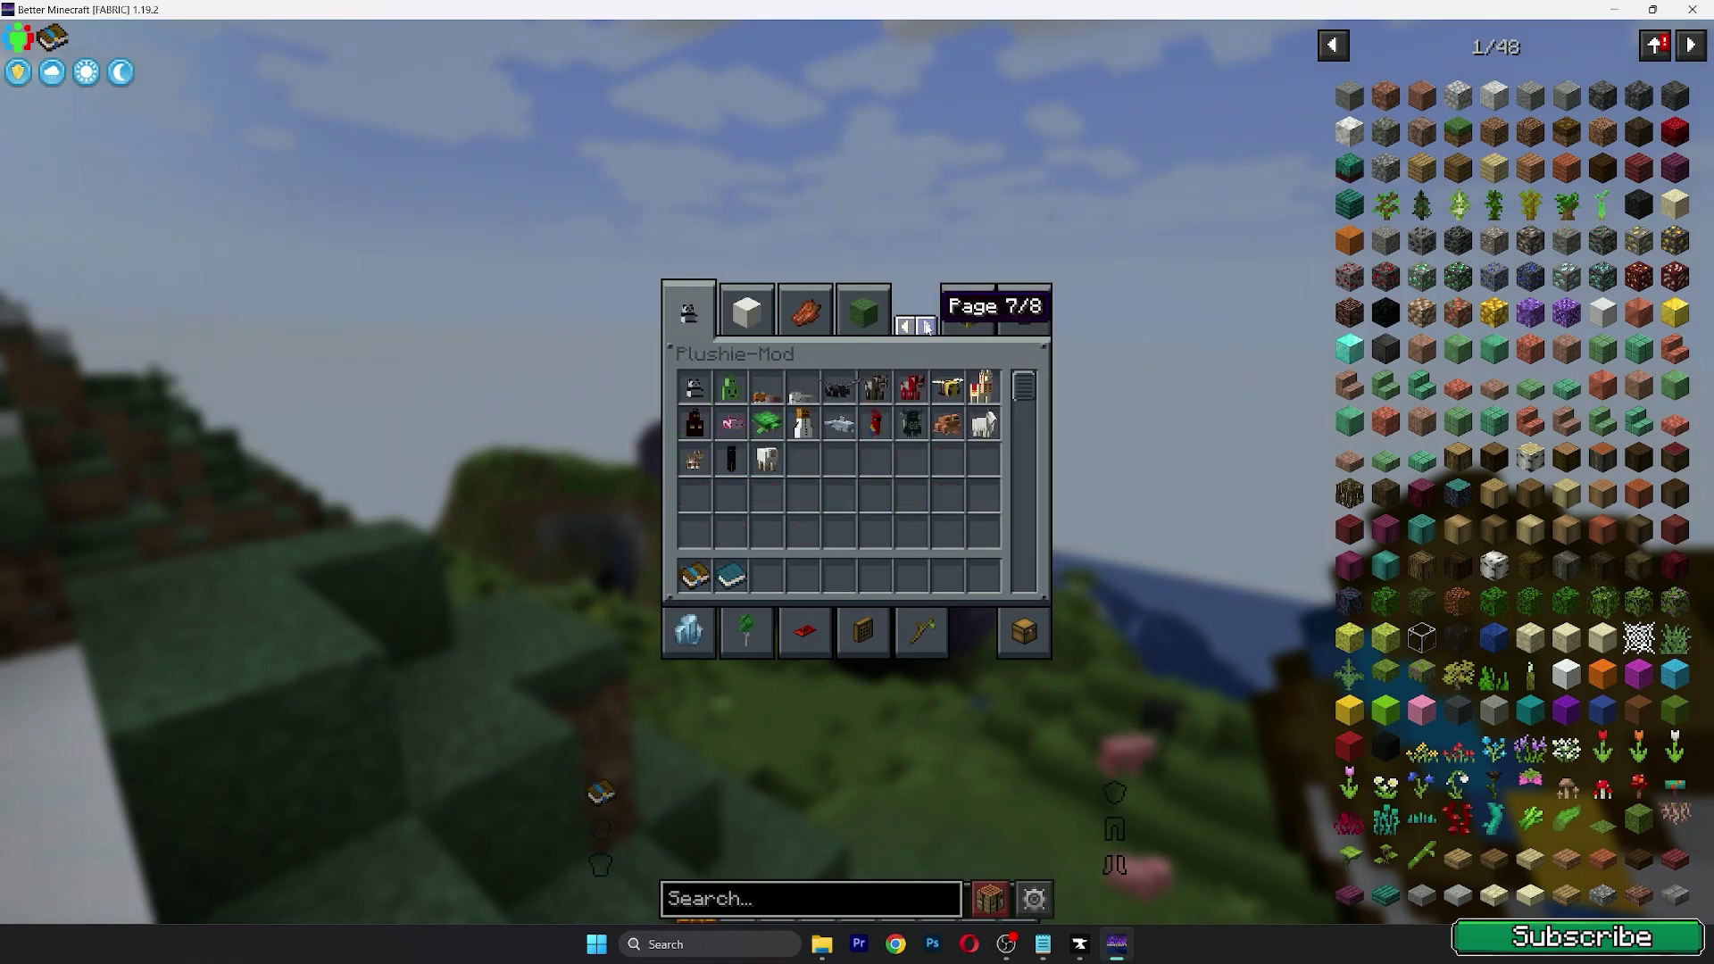
{"action": "left_click", "coordinate": [926, 326]}
{"action": "left_click", "coordinate": [904, 326]}
{"action": "left_click", "coordinate": [904, 327]}
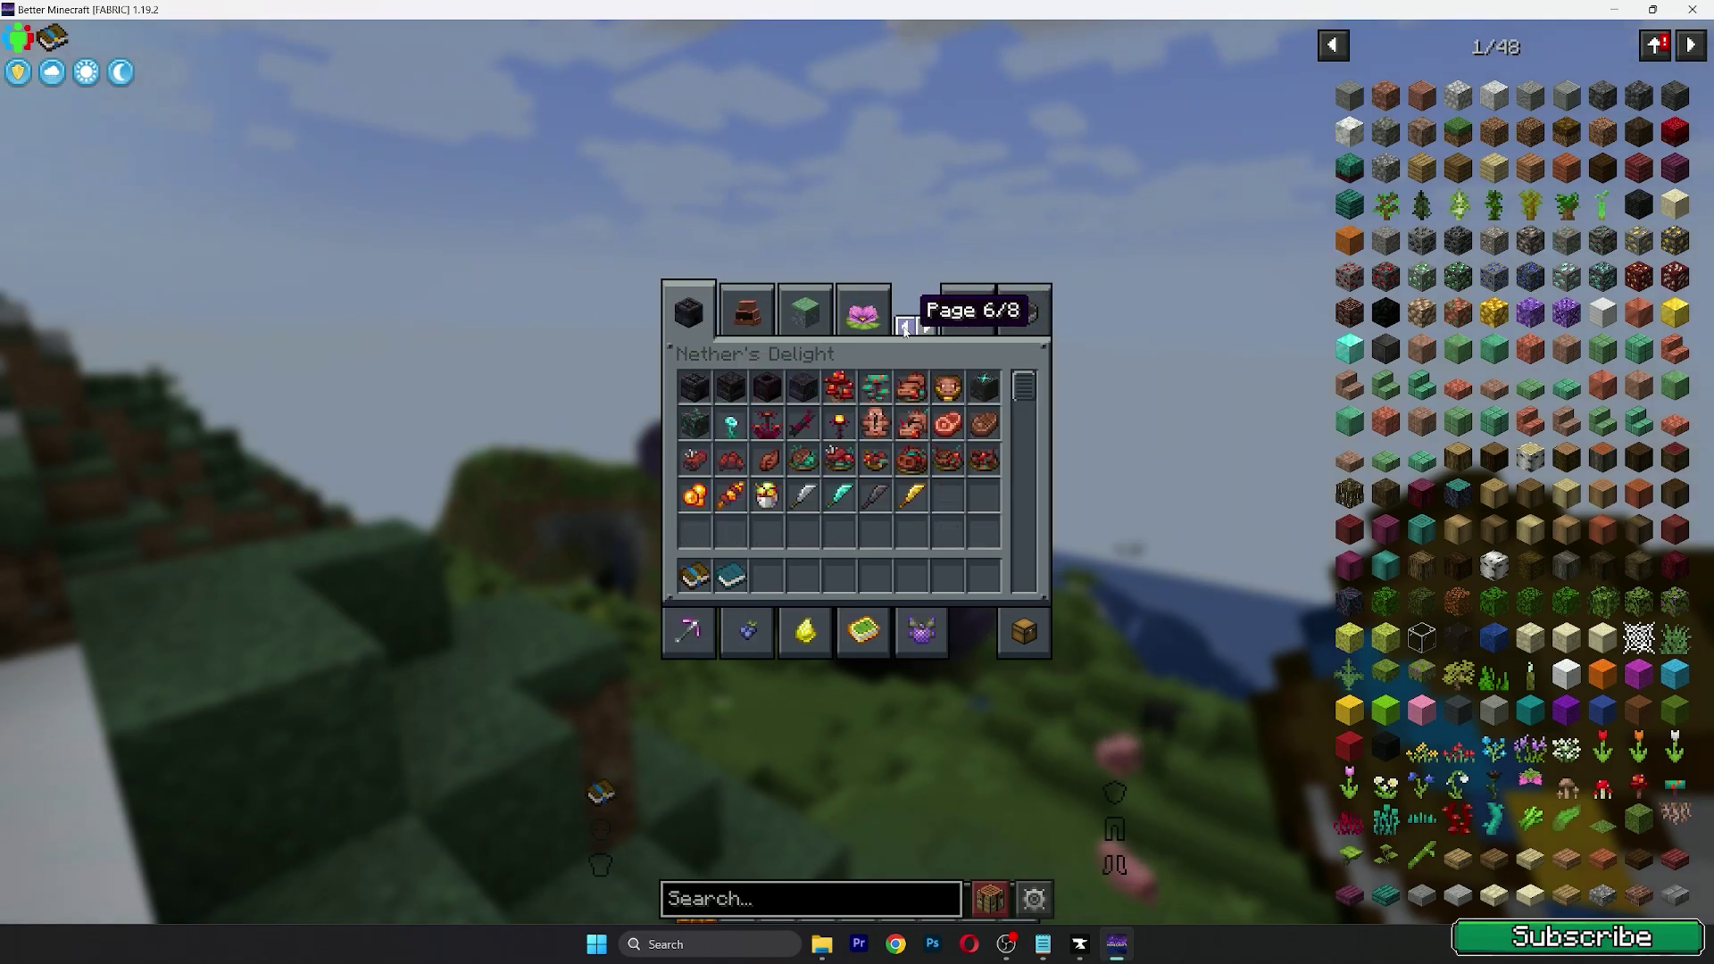
{"action": "left_click", "coordinate": [904, 327]}
{"action": "left_click", "coordinate": [904, 326]}
{"action": "left_click", "coordinate": [904, 327]}
{"action": "left_click", "coordinate": [904, 327]}
{"action": "left_click", "coordinate": [905, 327]}
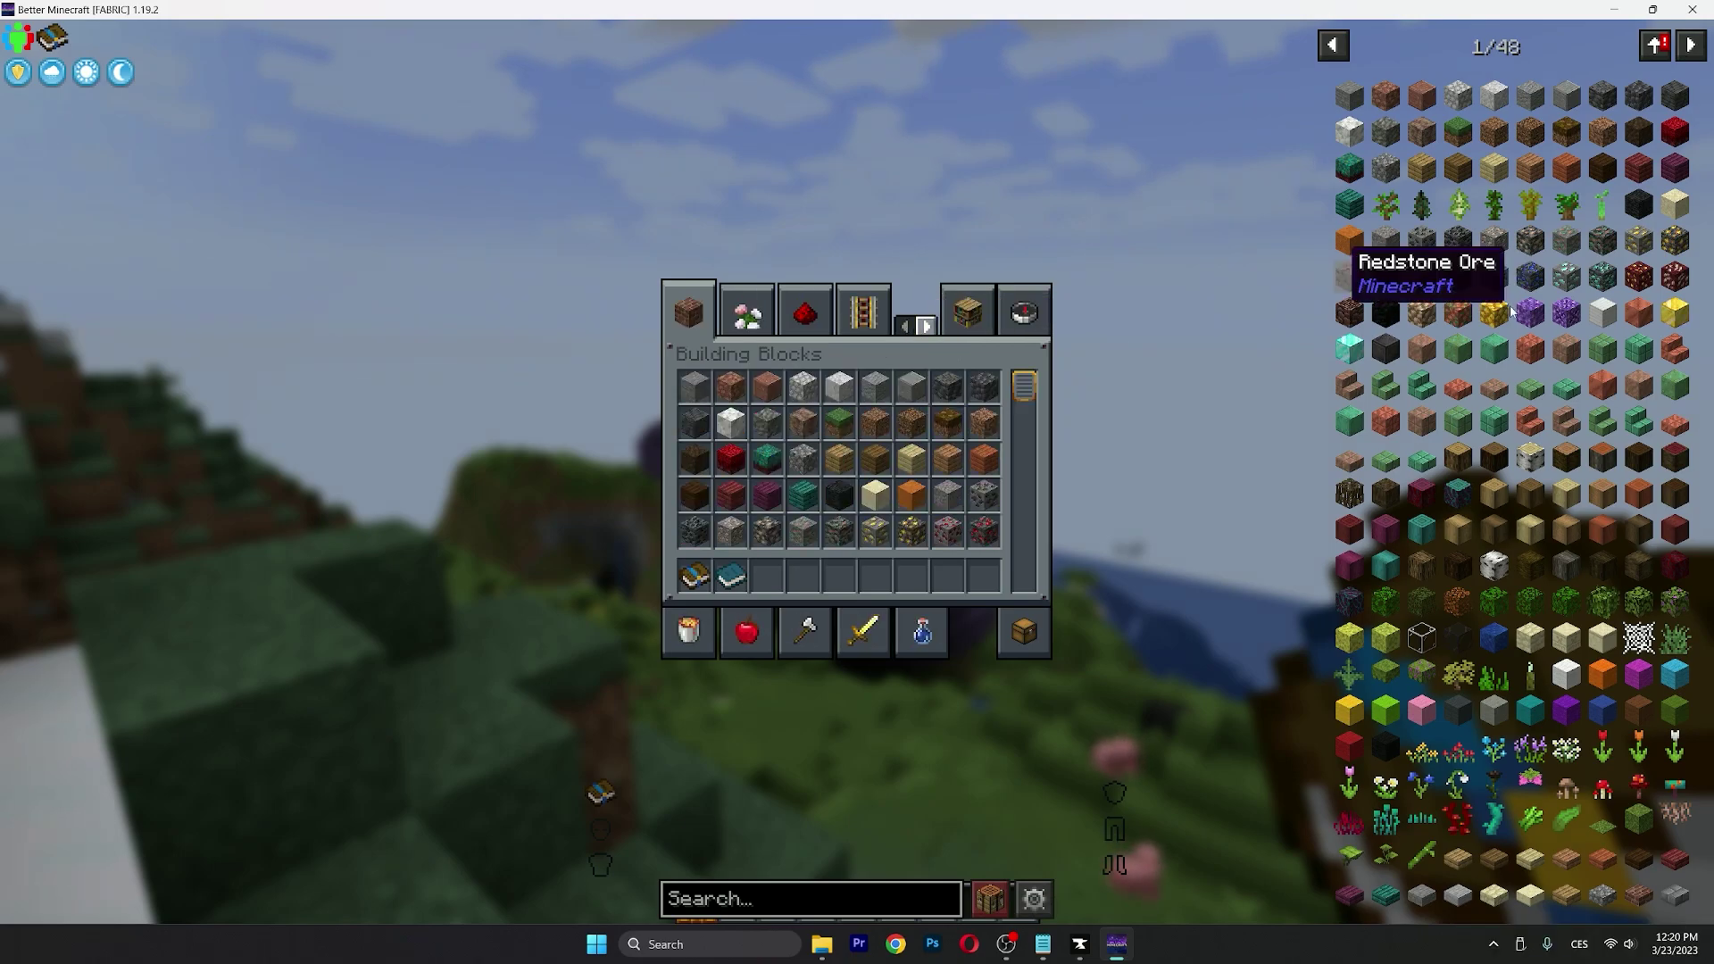
Page the full item list to page 10 and show the Jungle Chair's crafting recipe
{"action": "left_click", "coordinate": [1686, 48]}
{"action": "left_click", "coordinate": [1686, 48]}
{"action": "left_click", "coordinate": [1686, 48]}
{"action": "left_click", "coordinate": [1686, 48]}
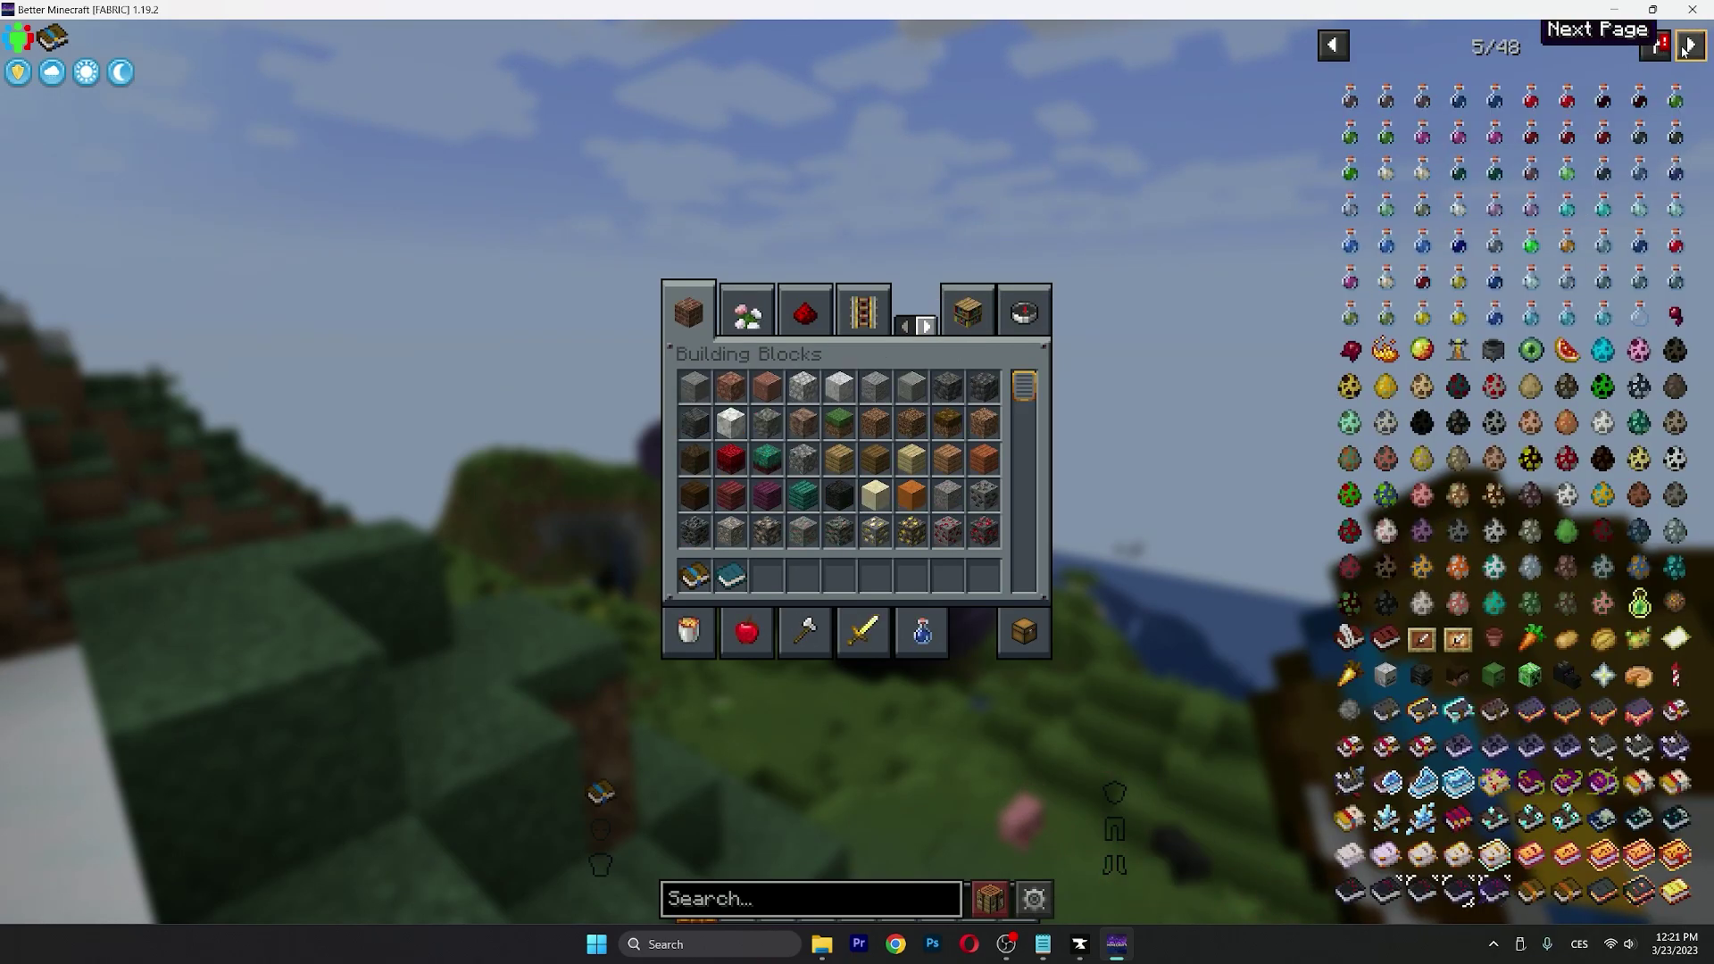
{"action": "left_click", "coordinate": [1684, 50]}
{"action": "left_click", "coordinate": [1687, 47]}
{"action": "left_click", "coordinate": [1687, 47]}
{"action": "left_click", "coordinate": [1688, 46]}
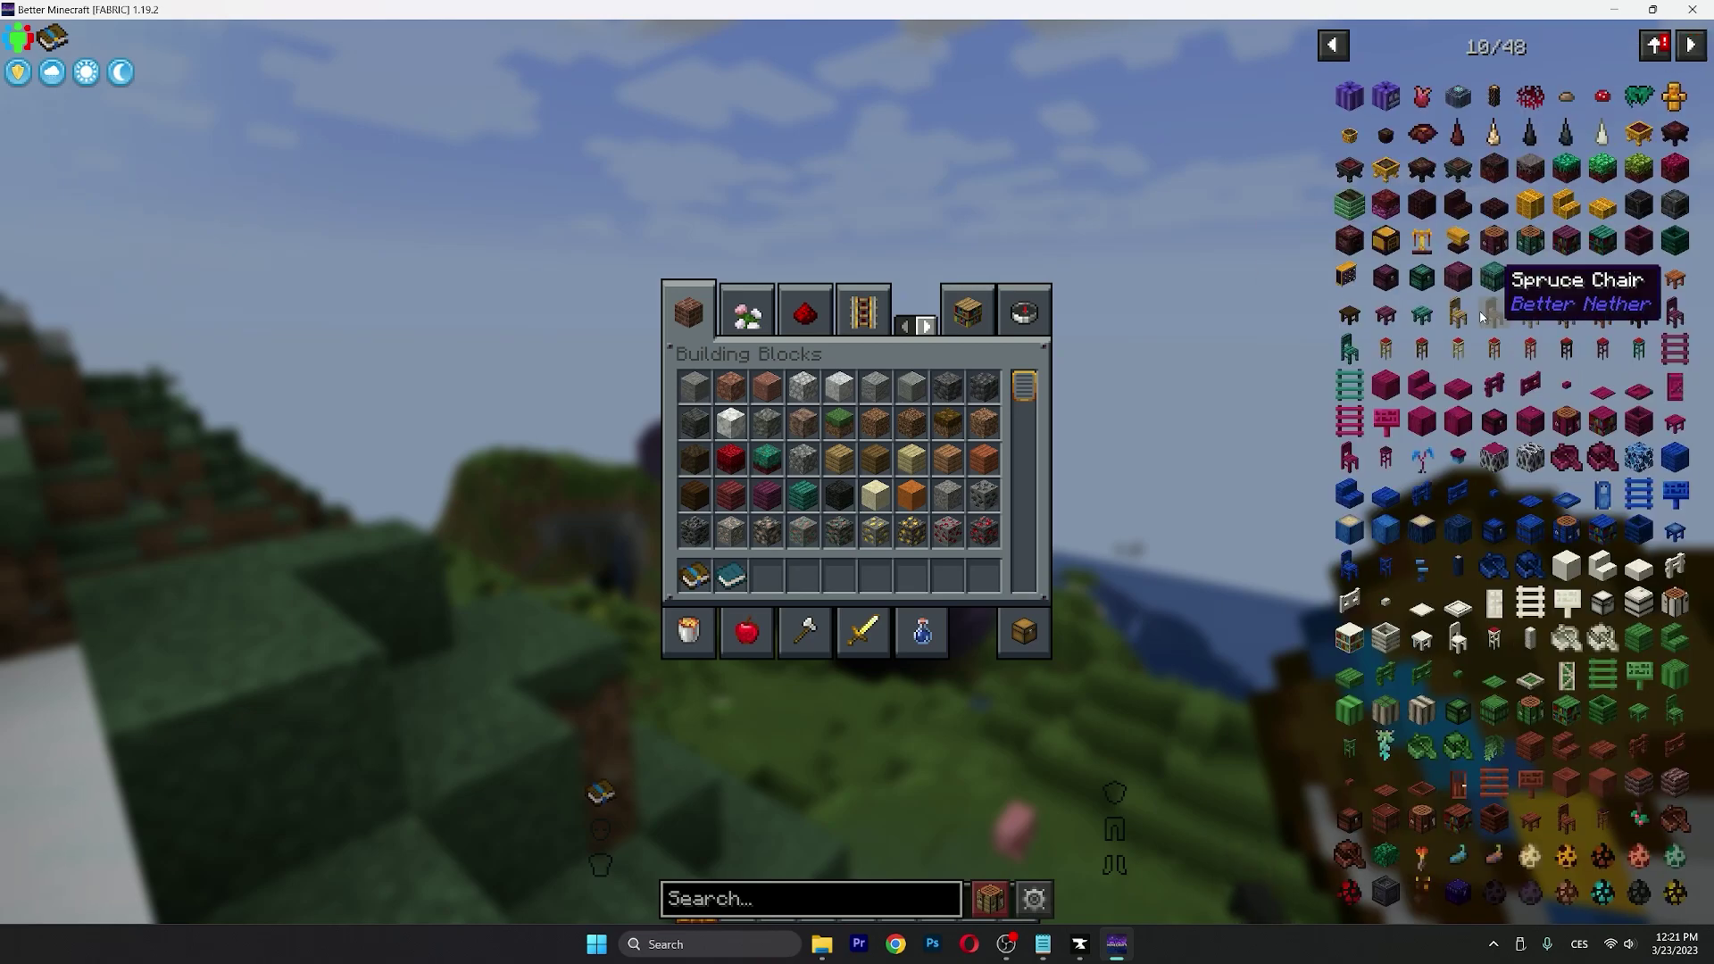
{"action": "left_click", "coordinate": [1502, 276]}
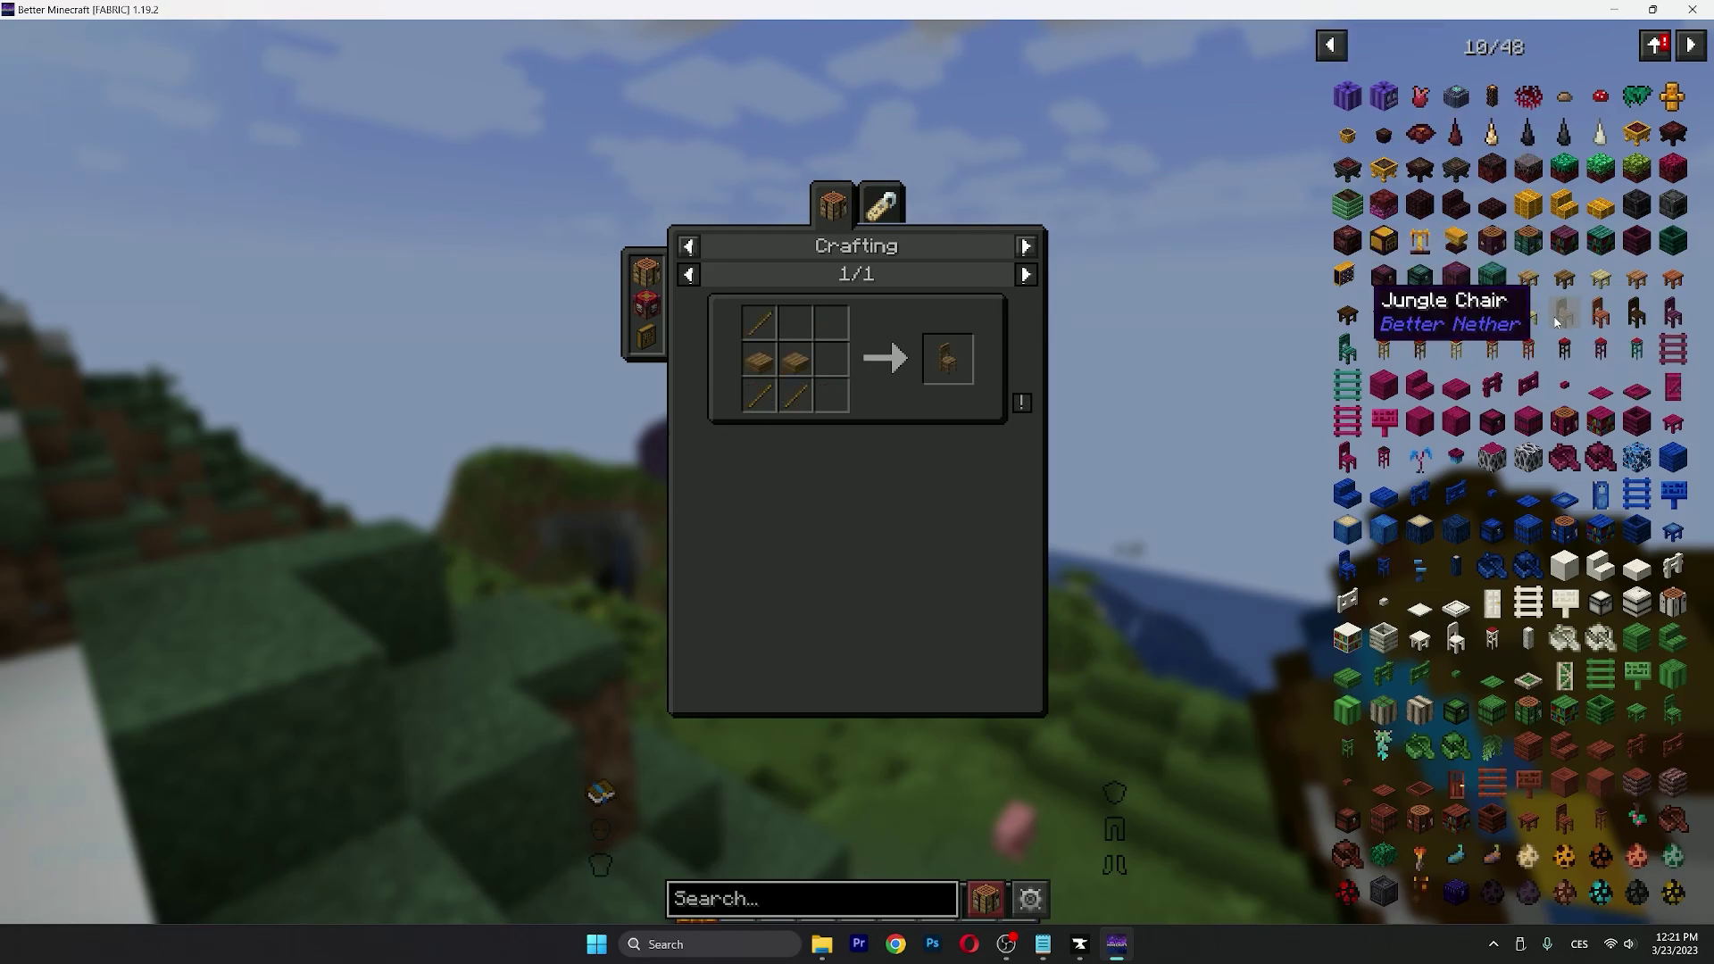
Return to the world and move past the giant mushroom tree to a hilltop over the sea
{"action": "key", "text": "Escape"}
{"action": "key", "text": "Escape"}
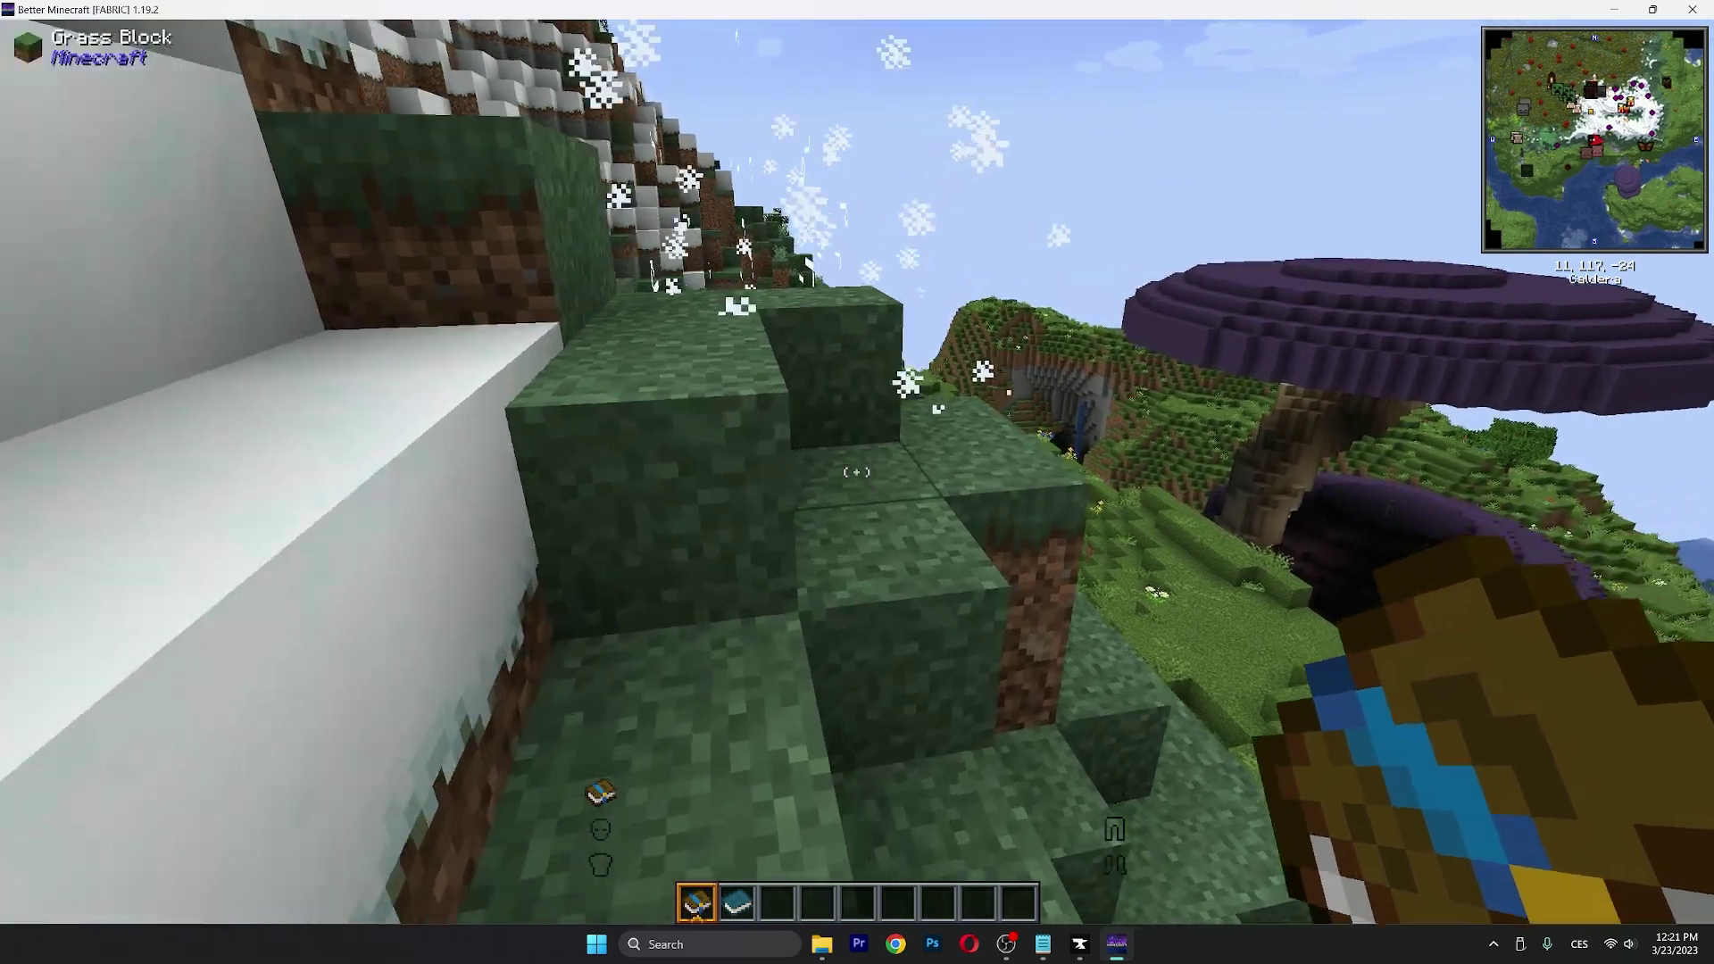
{"action": "key", "text": "w"}
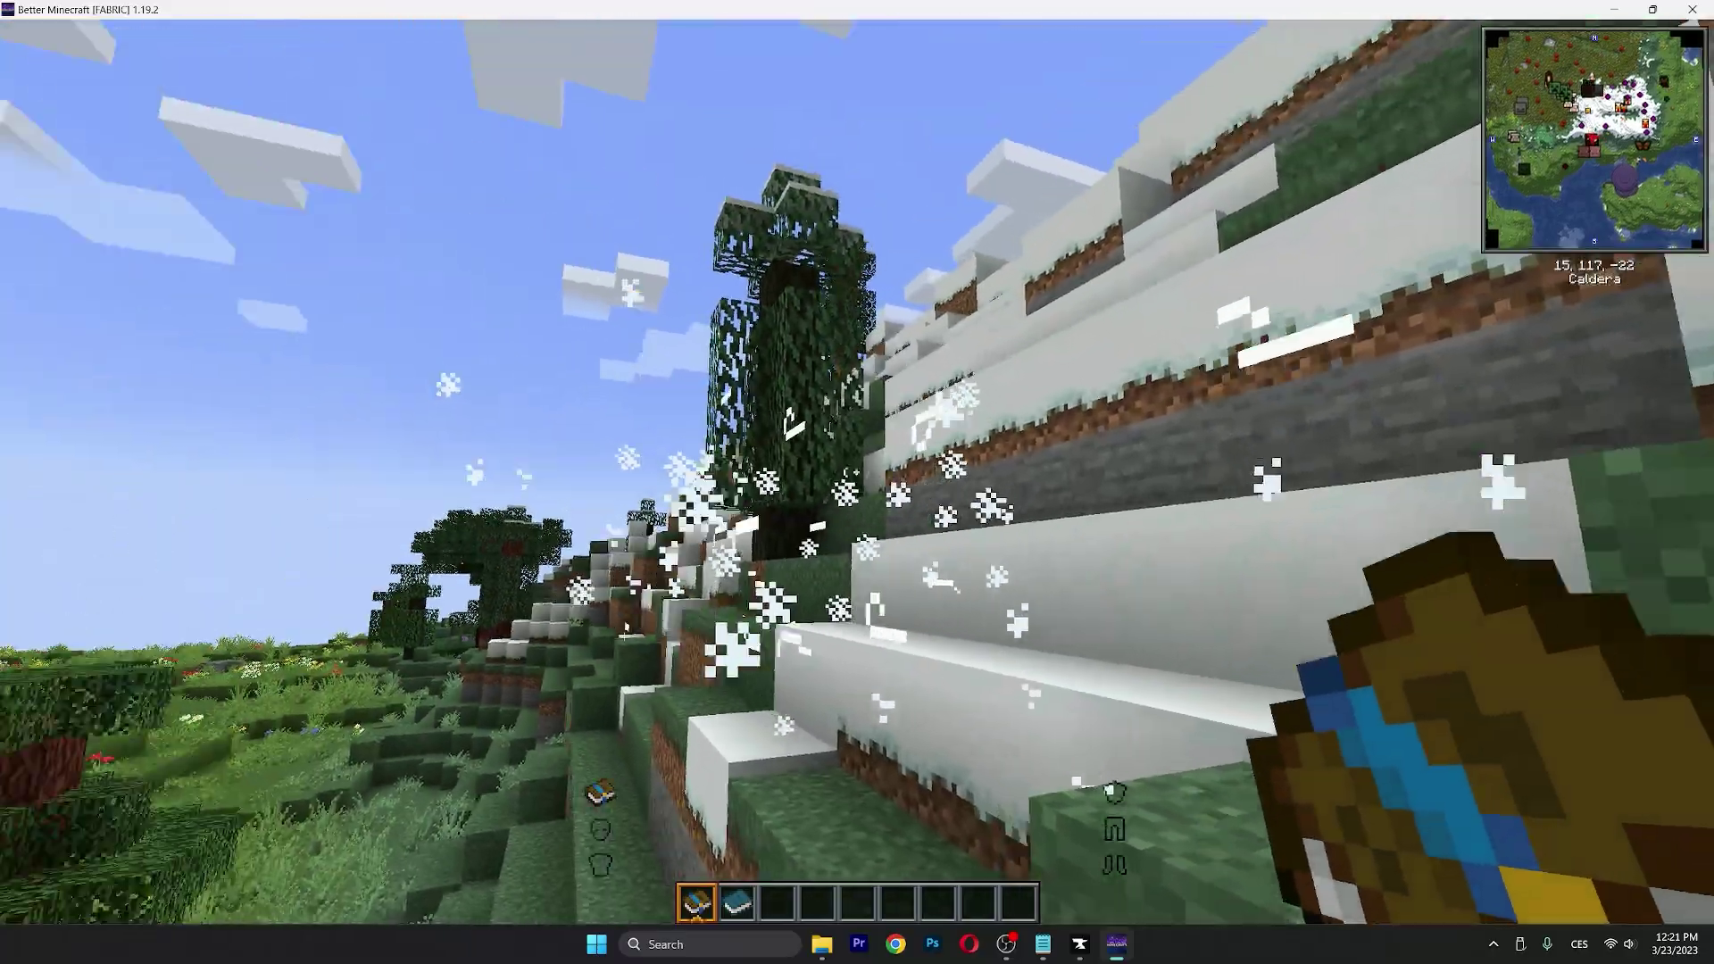
{"action": "key", "text": "w"}
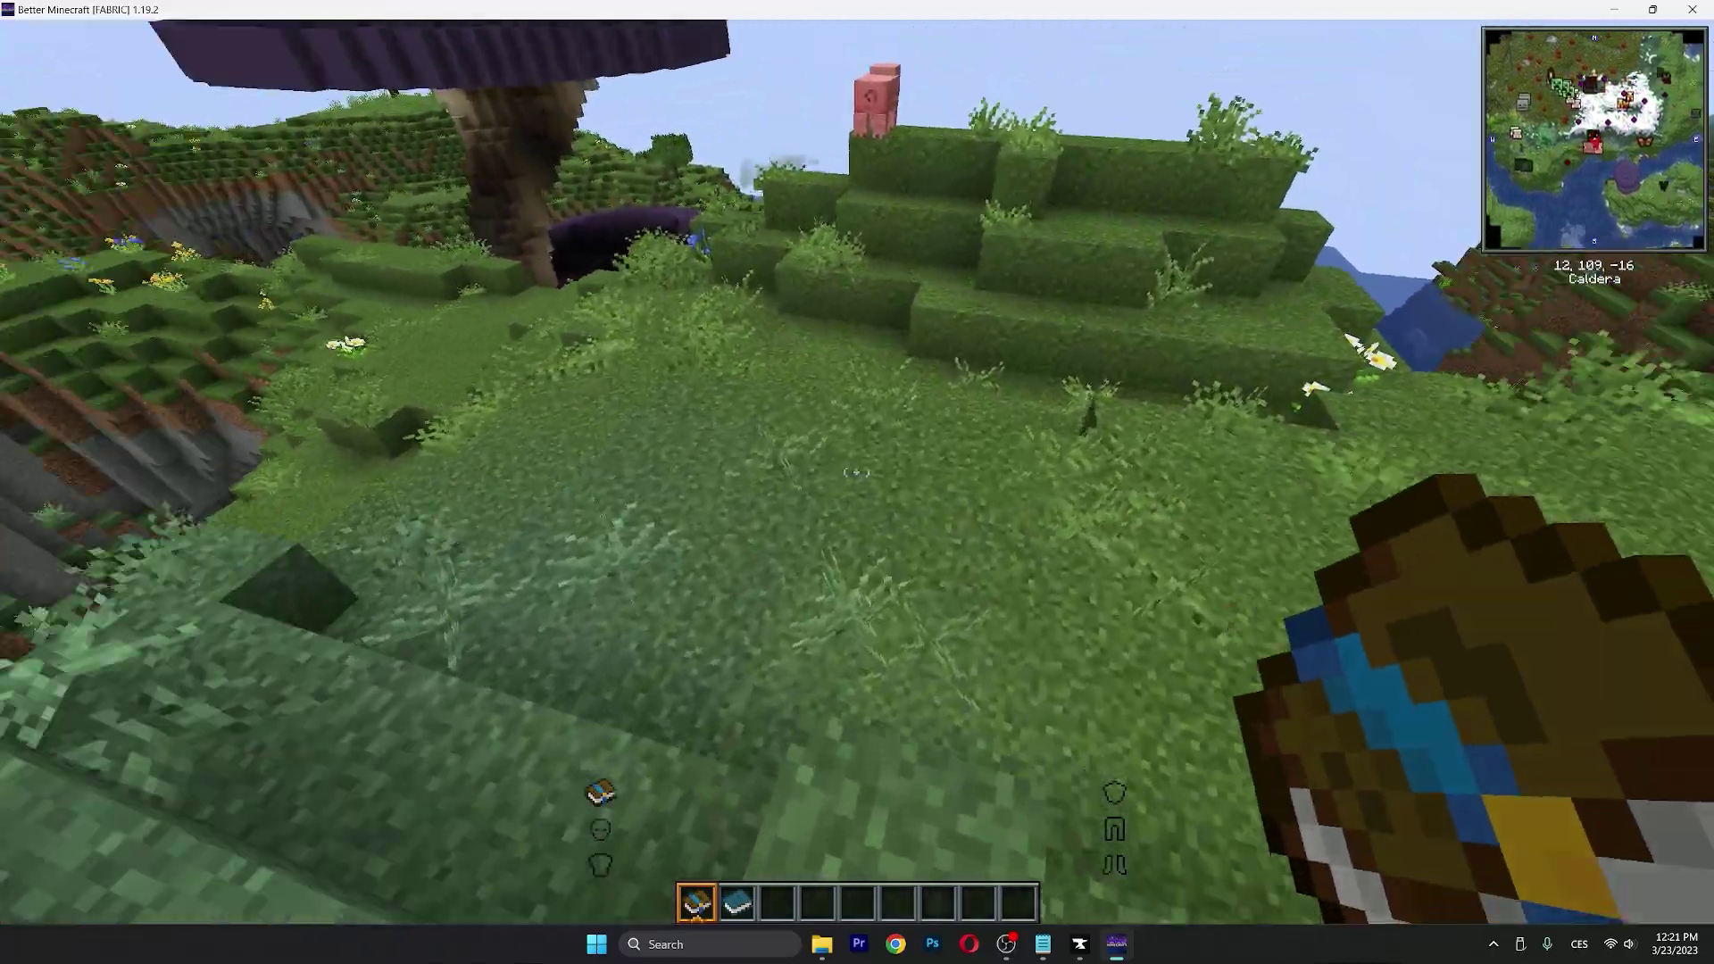
{"action": "key", "text": "w"}
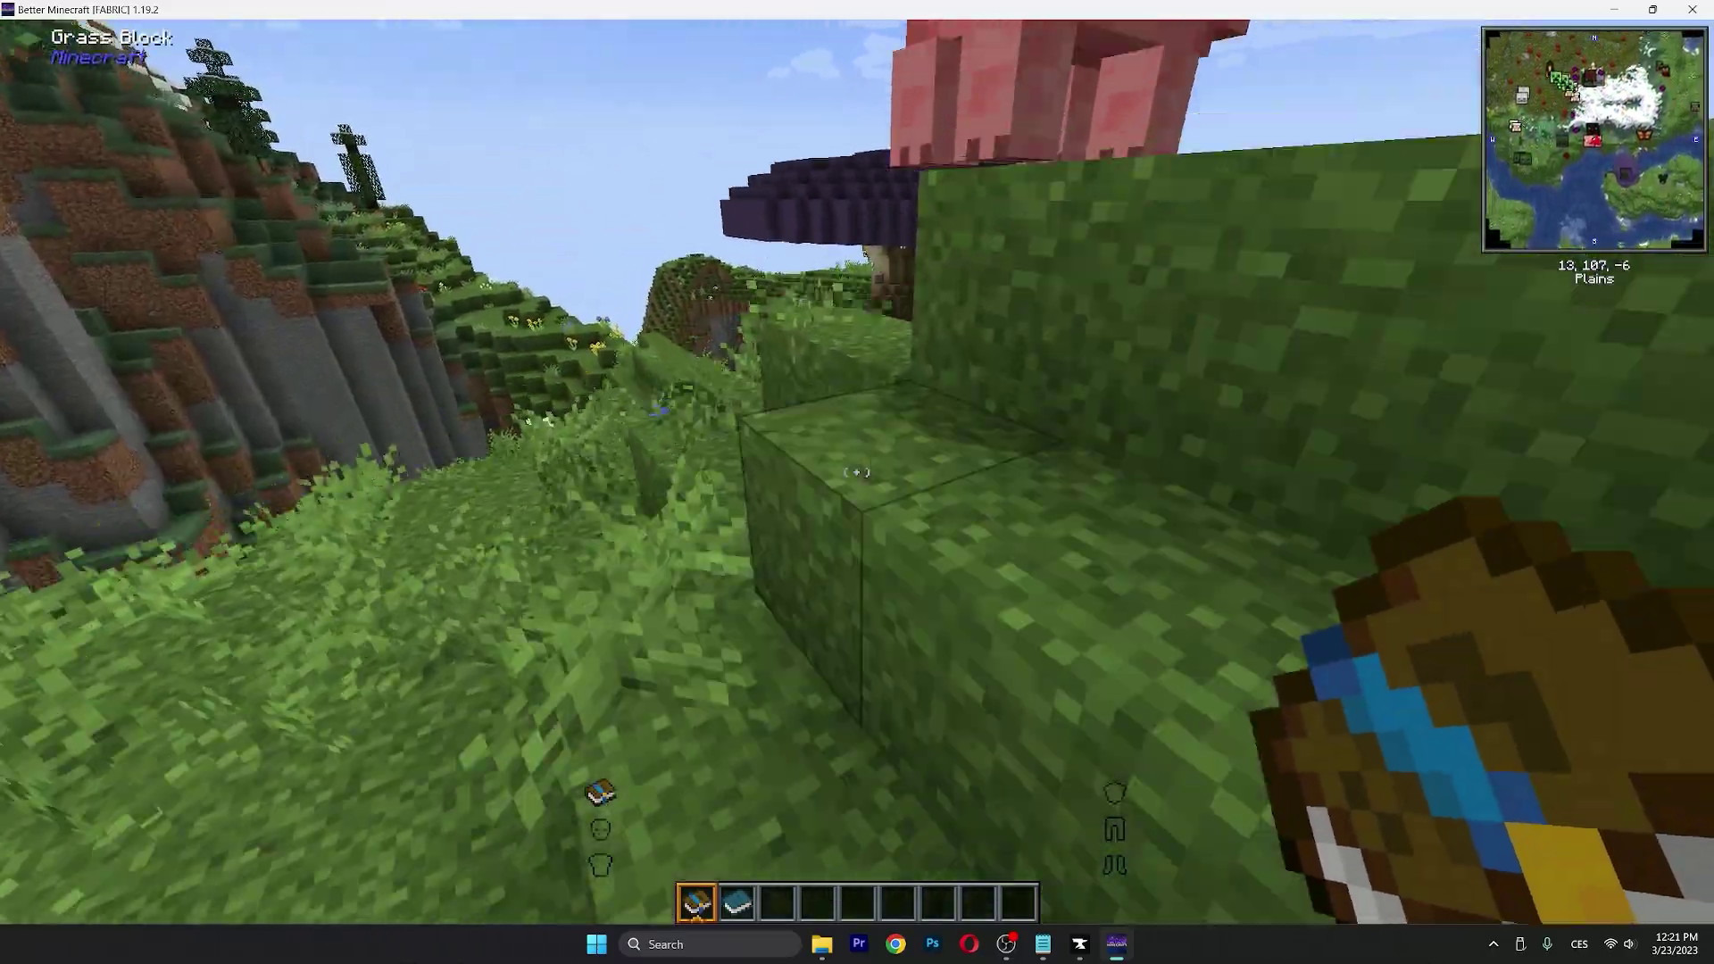
{"action": "key", "text": "w"}
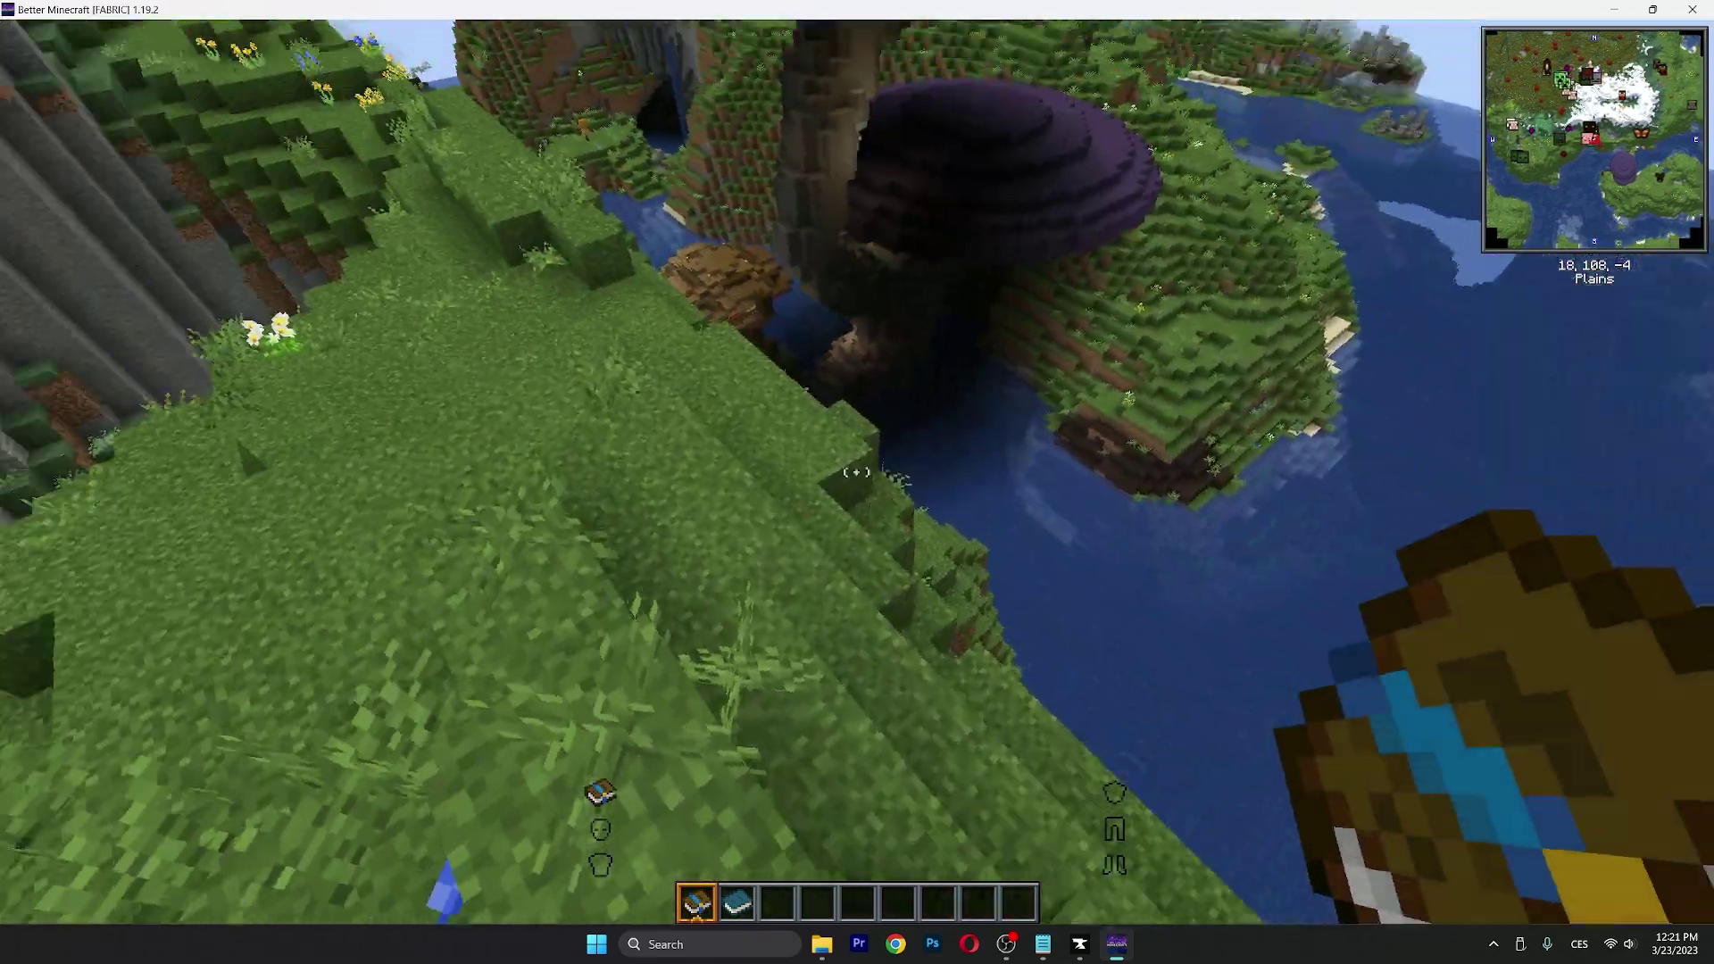
{"action": "key", "text": "w"}
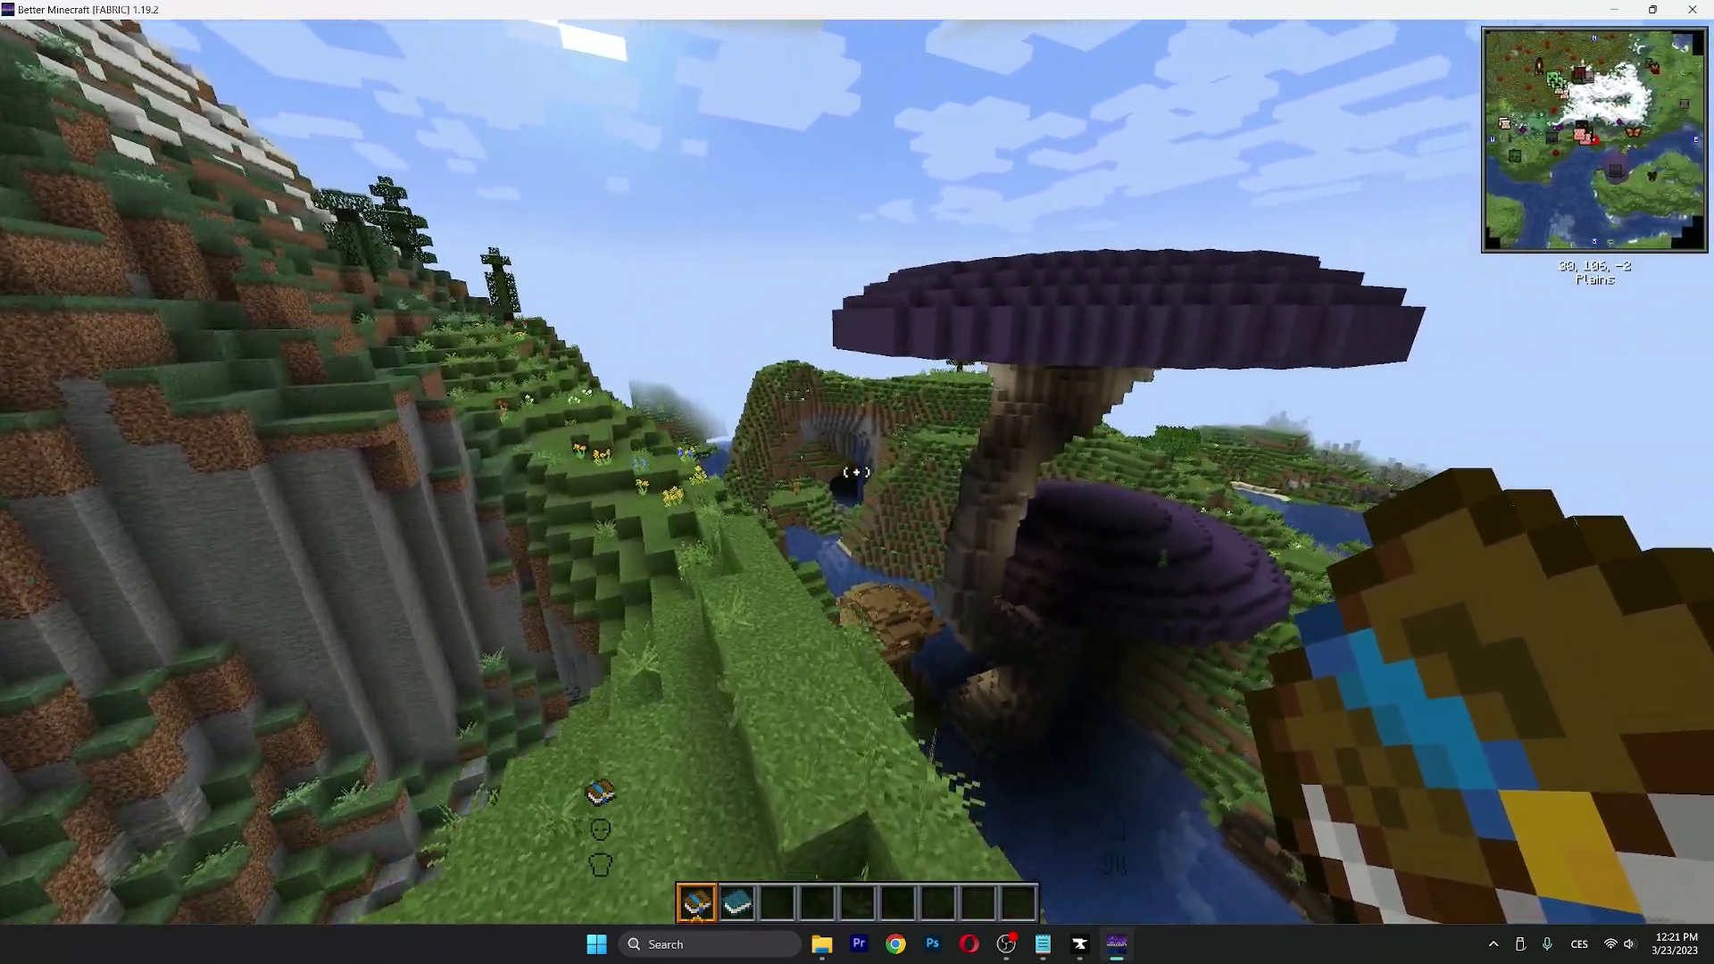
{"action": "key", "text": "w"}
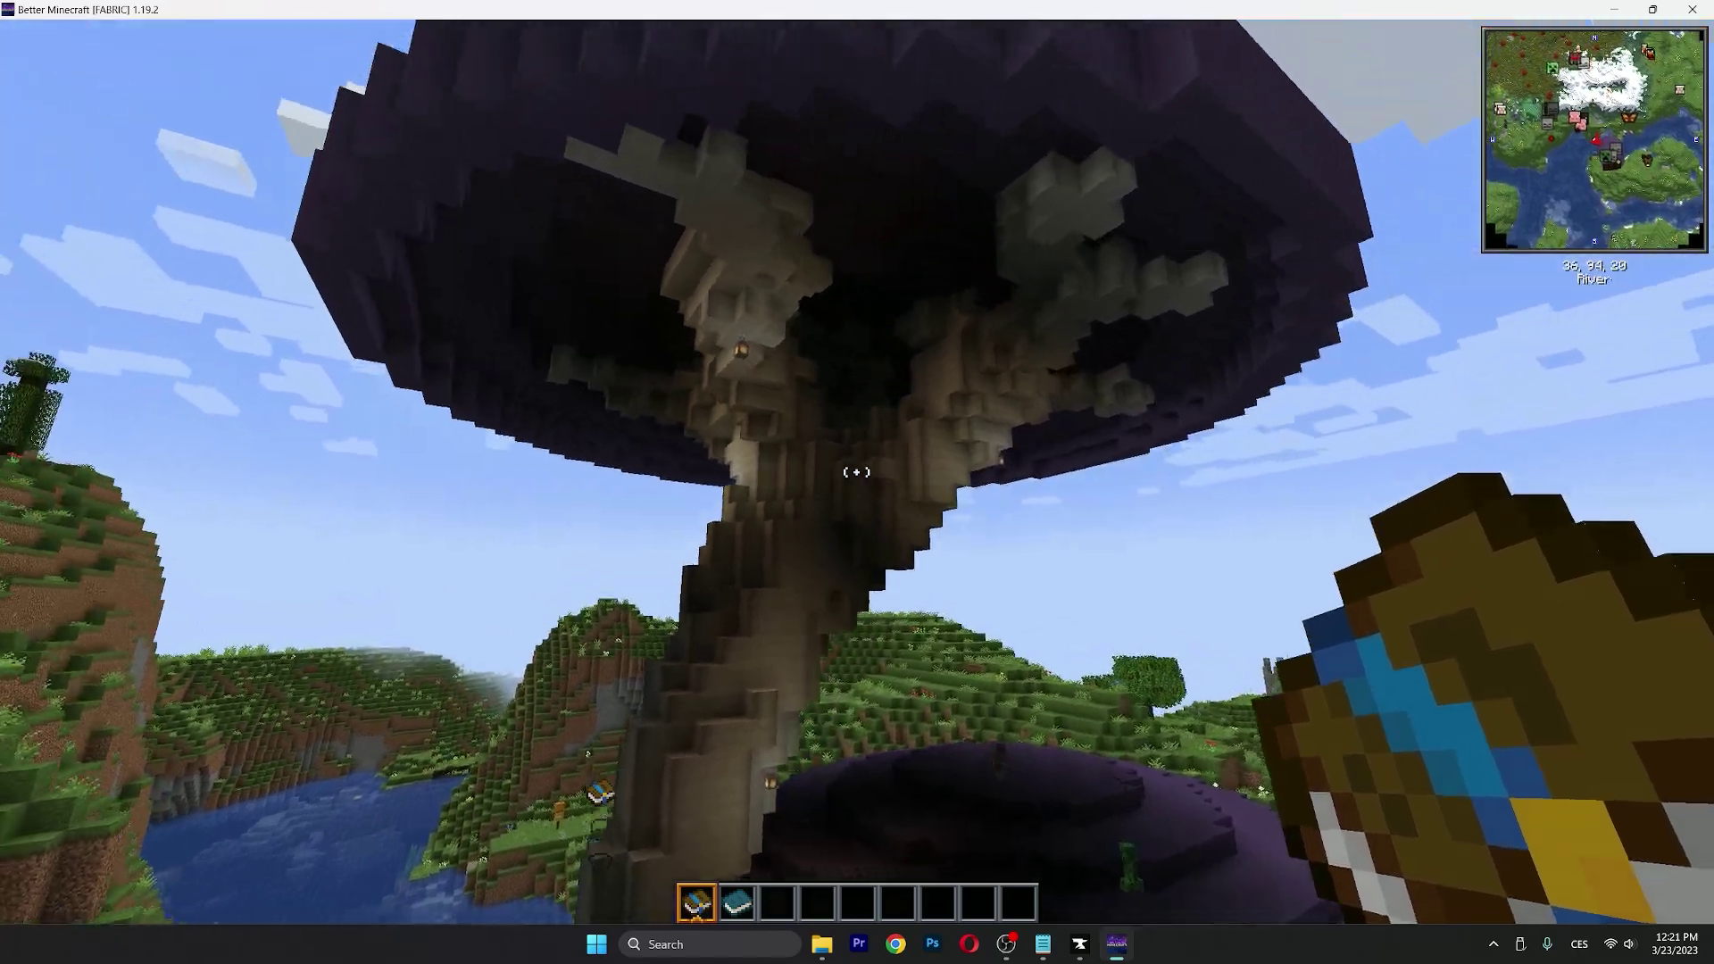
{"action": "key", "text": "w"}
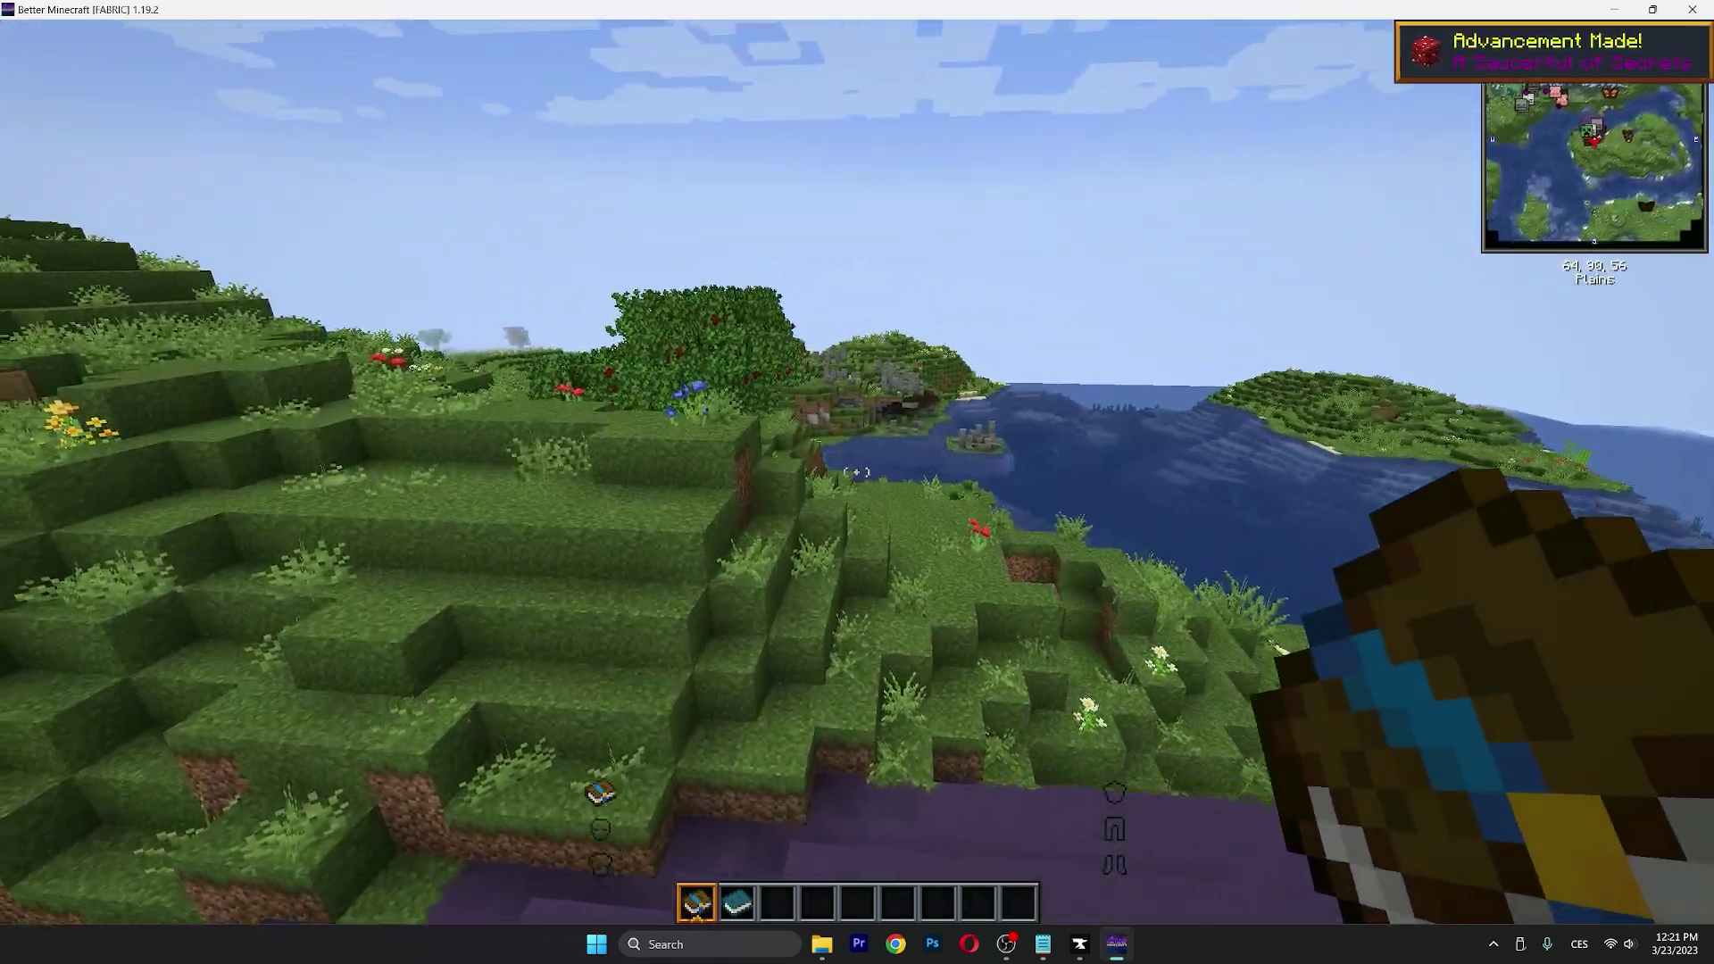
{"action": "key", "text": "w"}
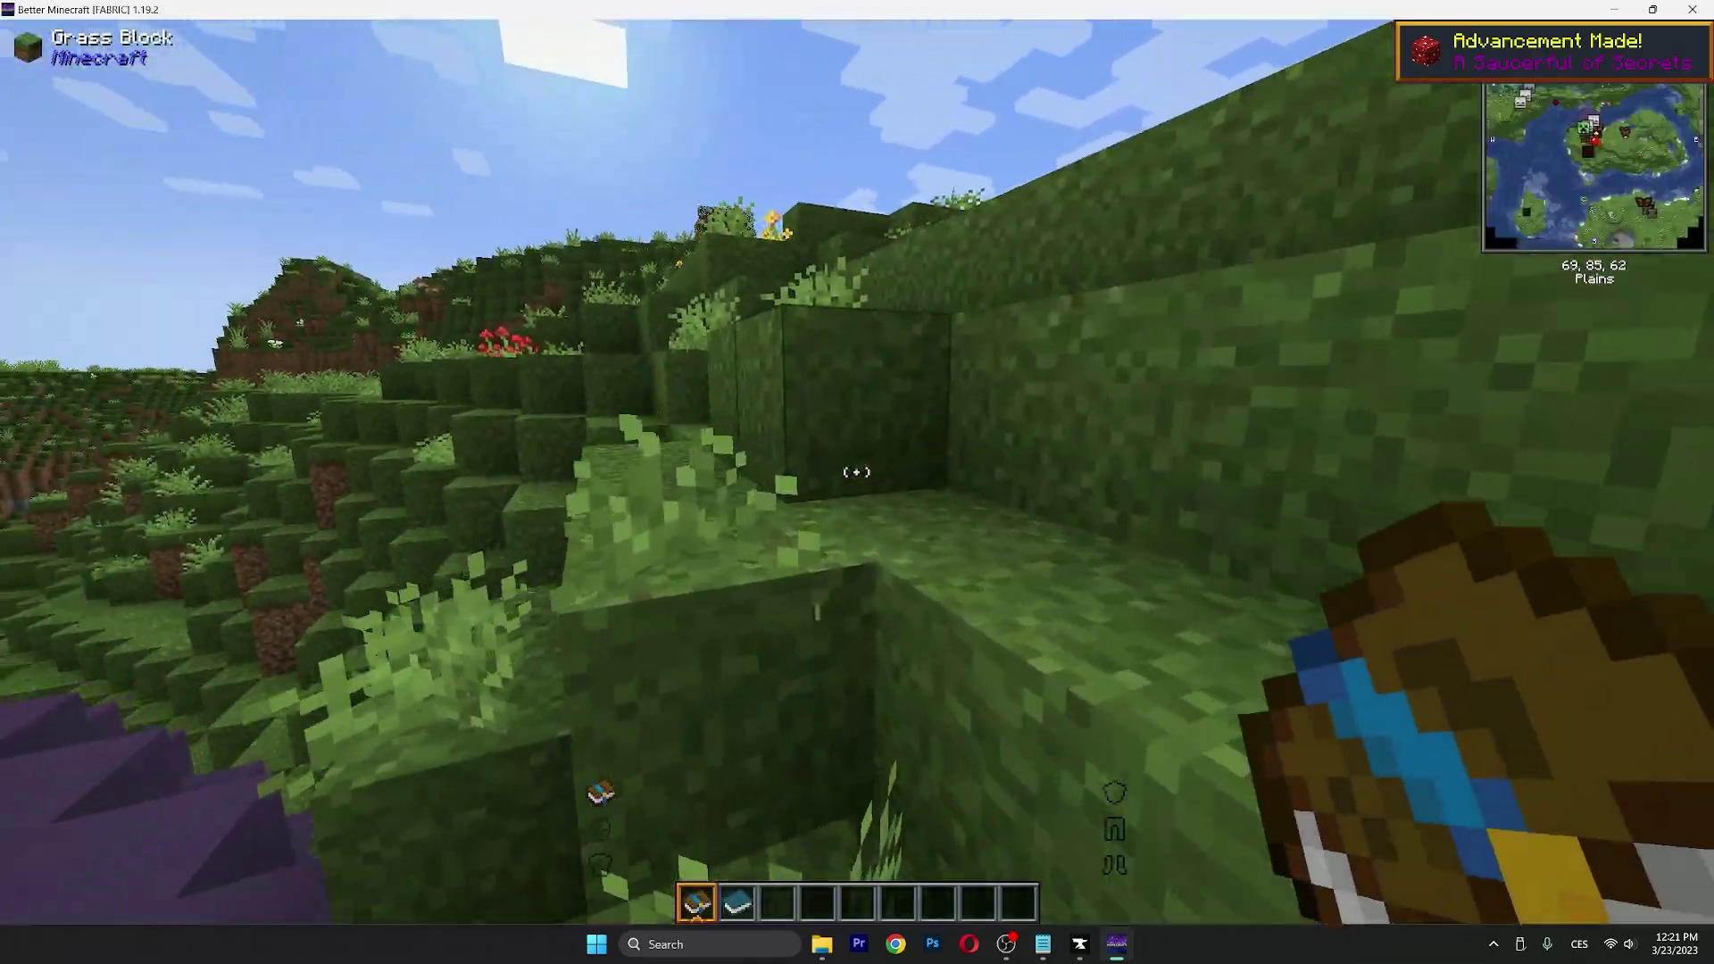
{"action": "key", "text": "w"}
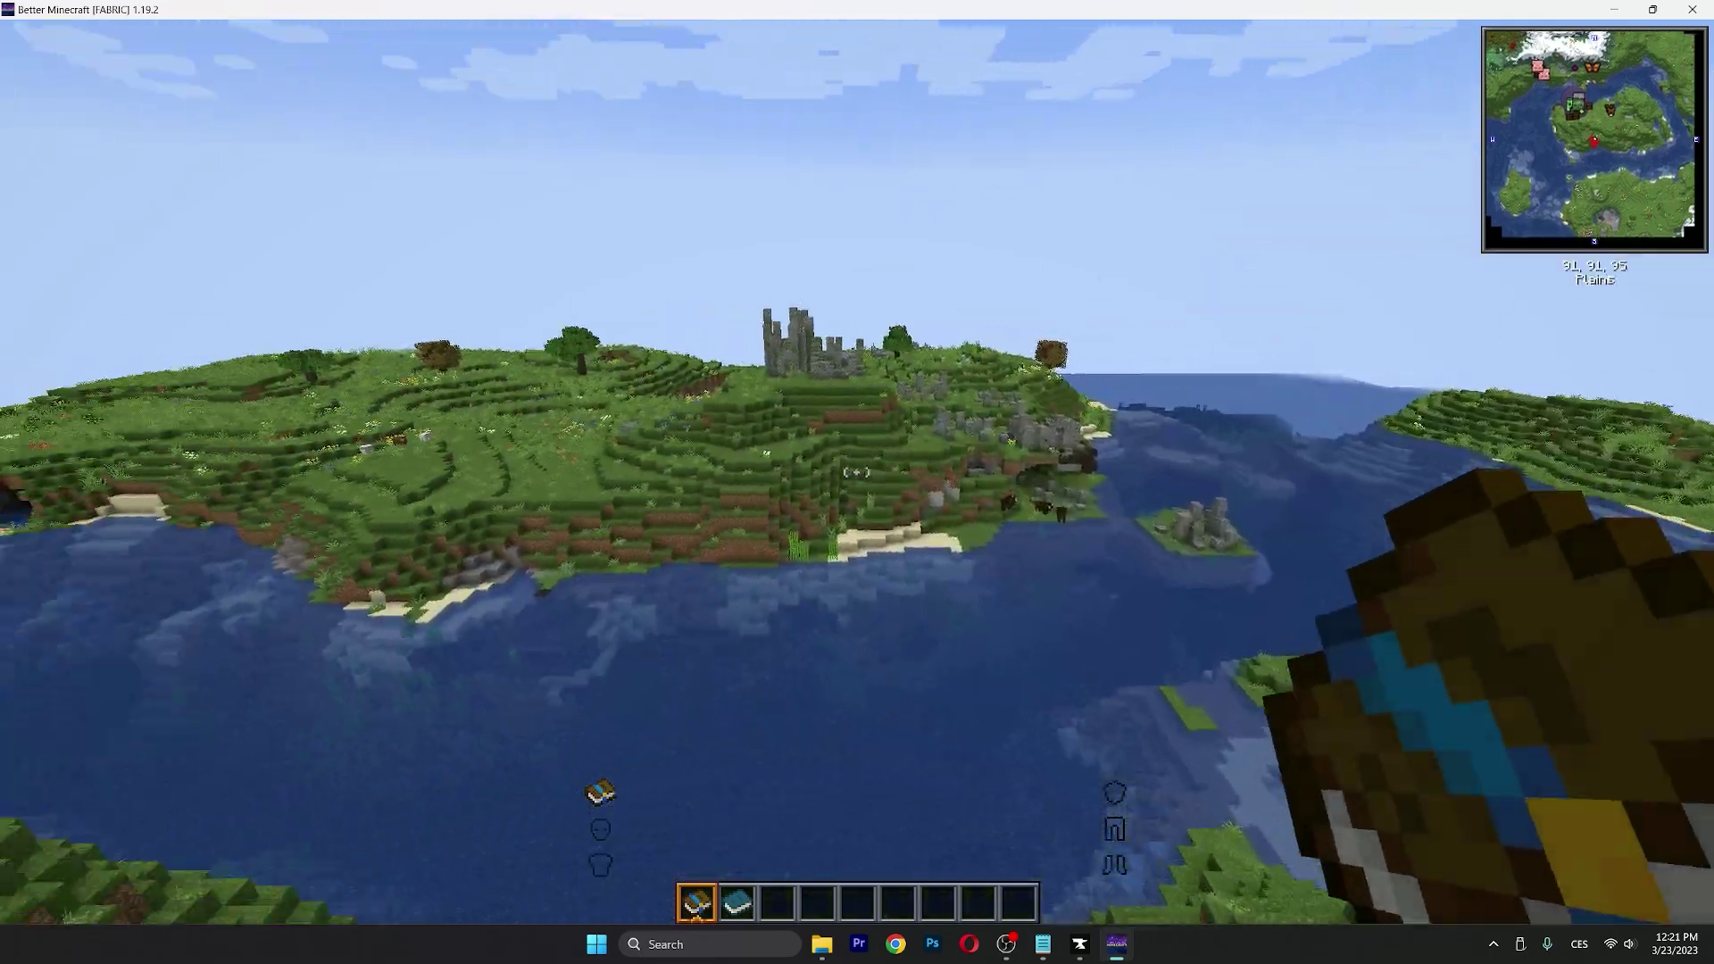
Fly over the ruins island and ravine to the snowy village, then open the creative inventory
{"action": "key", "text": "w"}
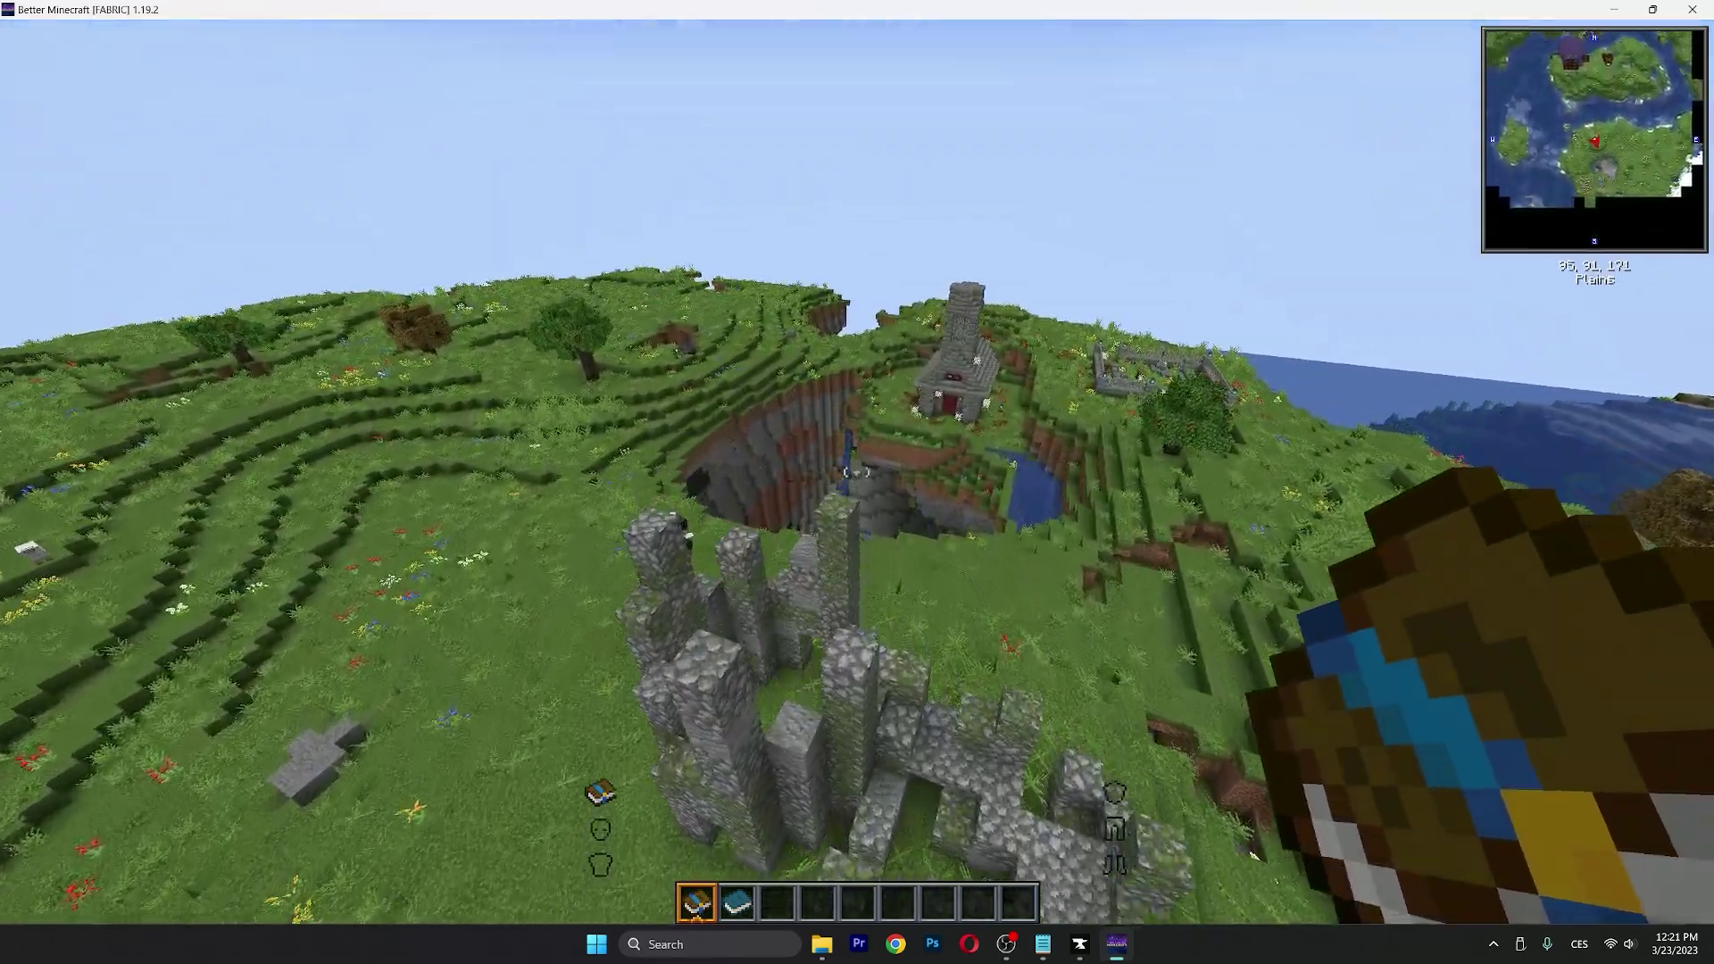
{"action": "key", "text": "w"}
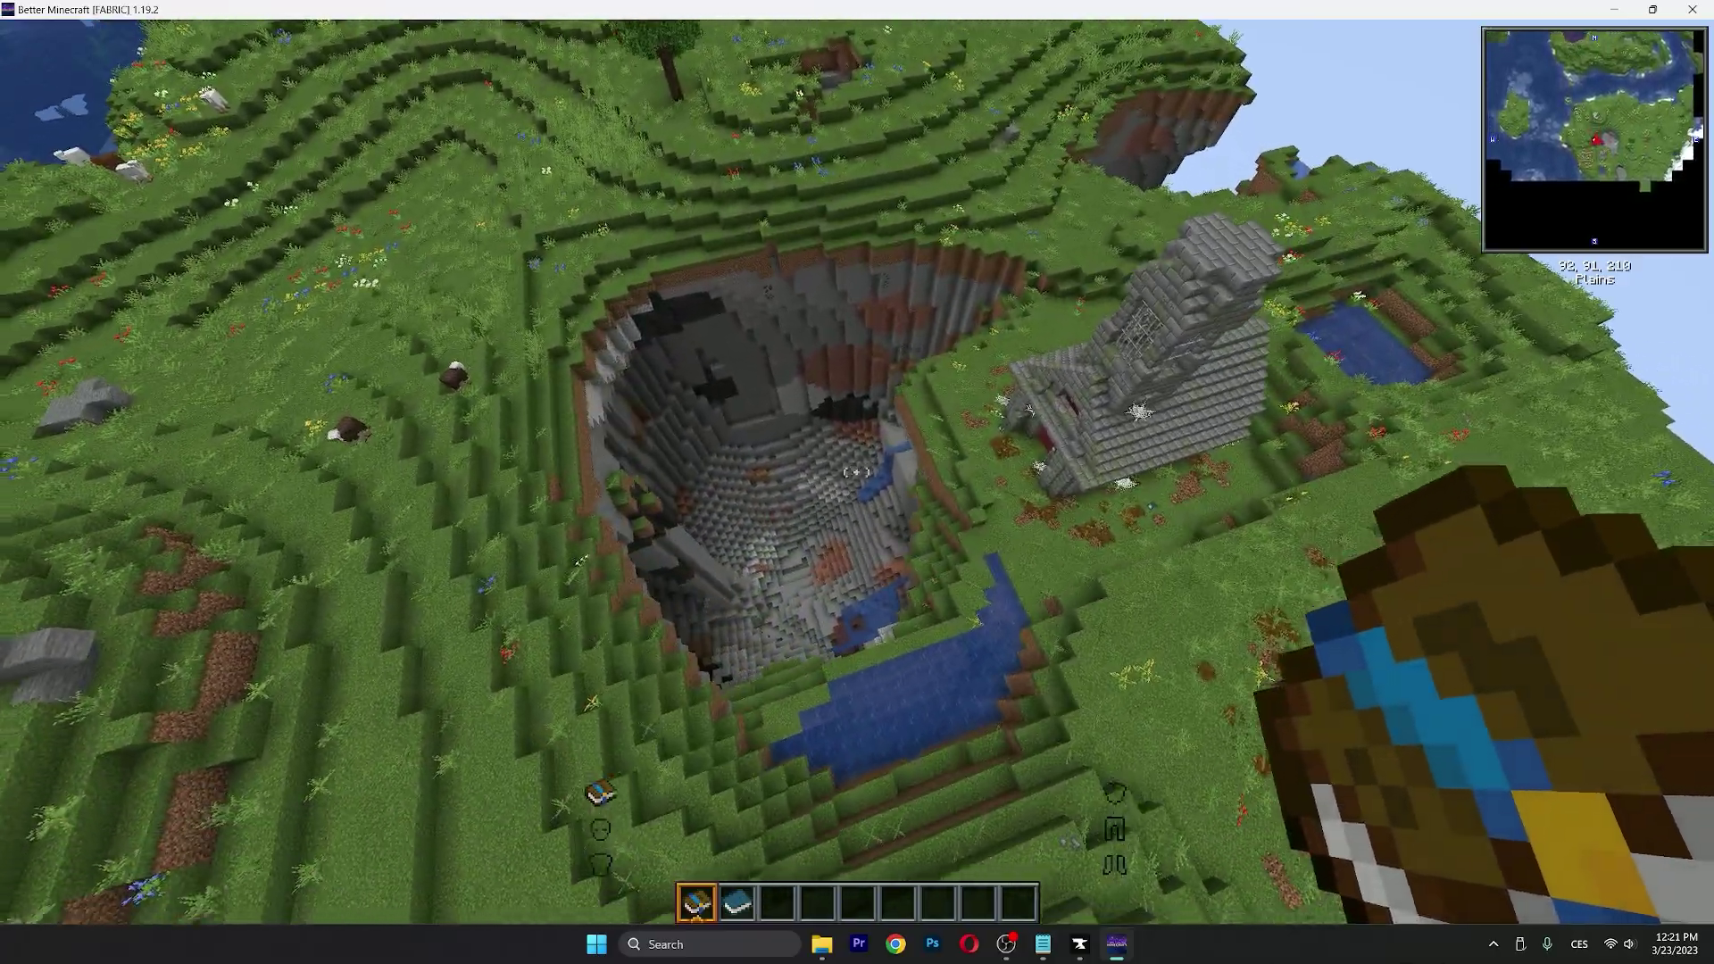
{"action": "key", "text": "w"}
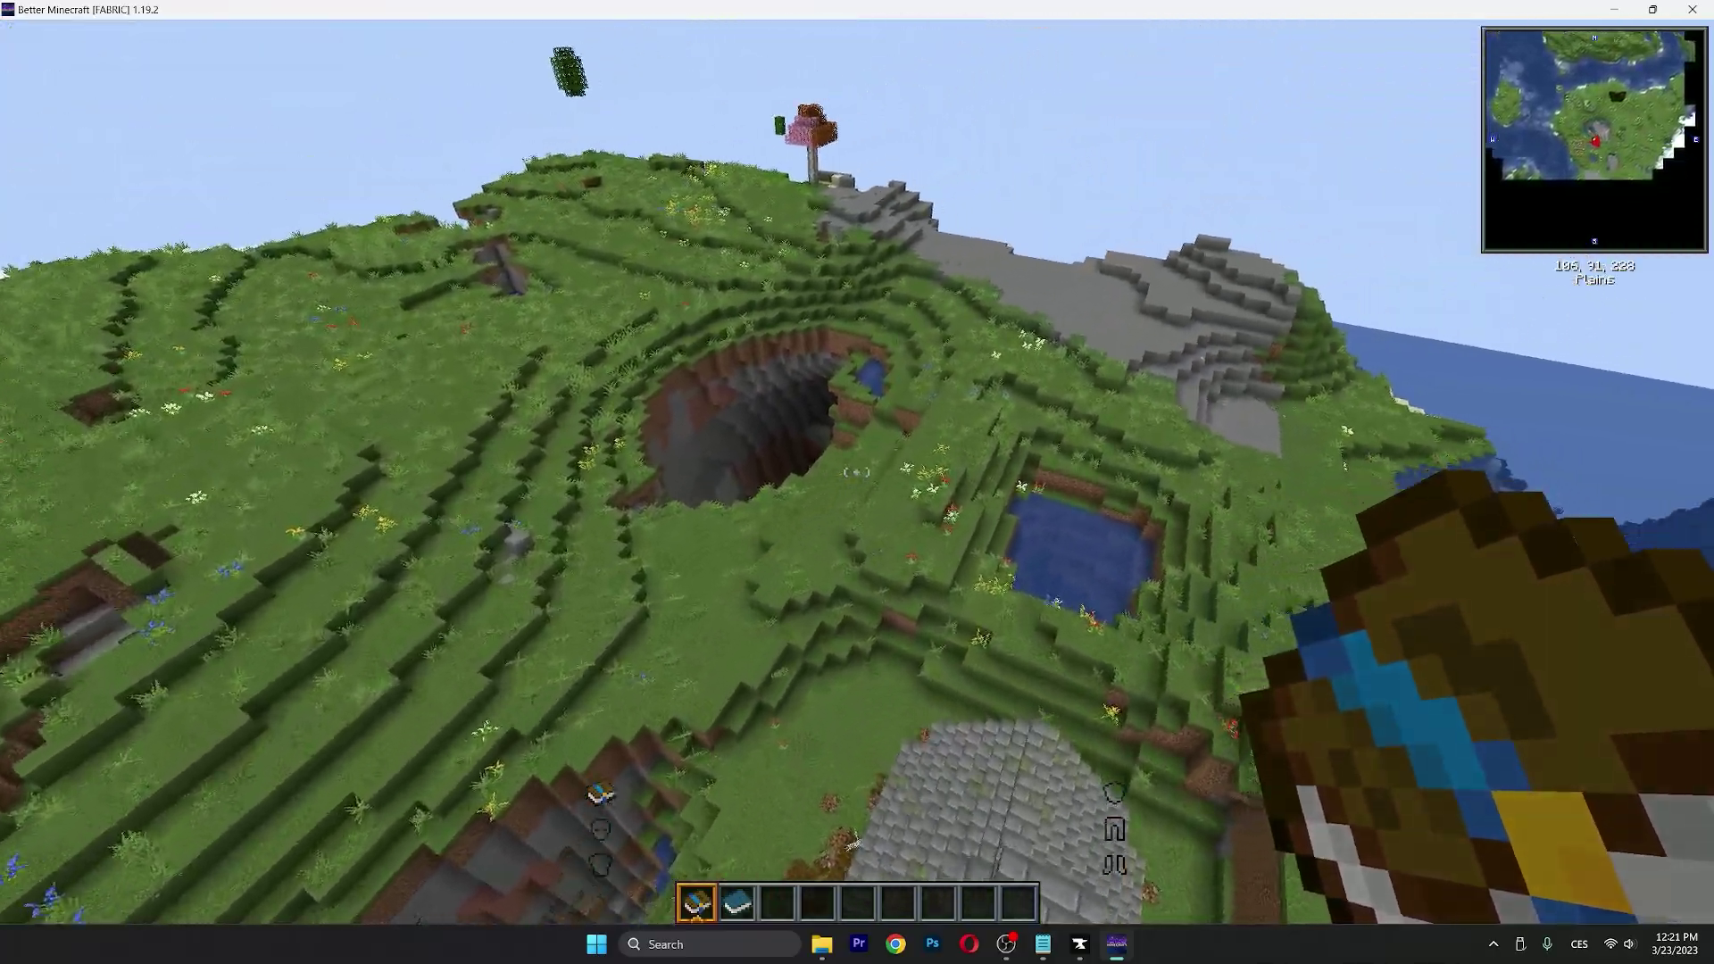
{"action": "key", "text": "w"}
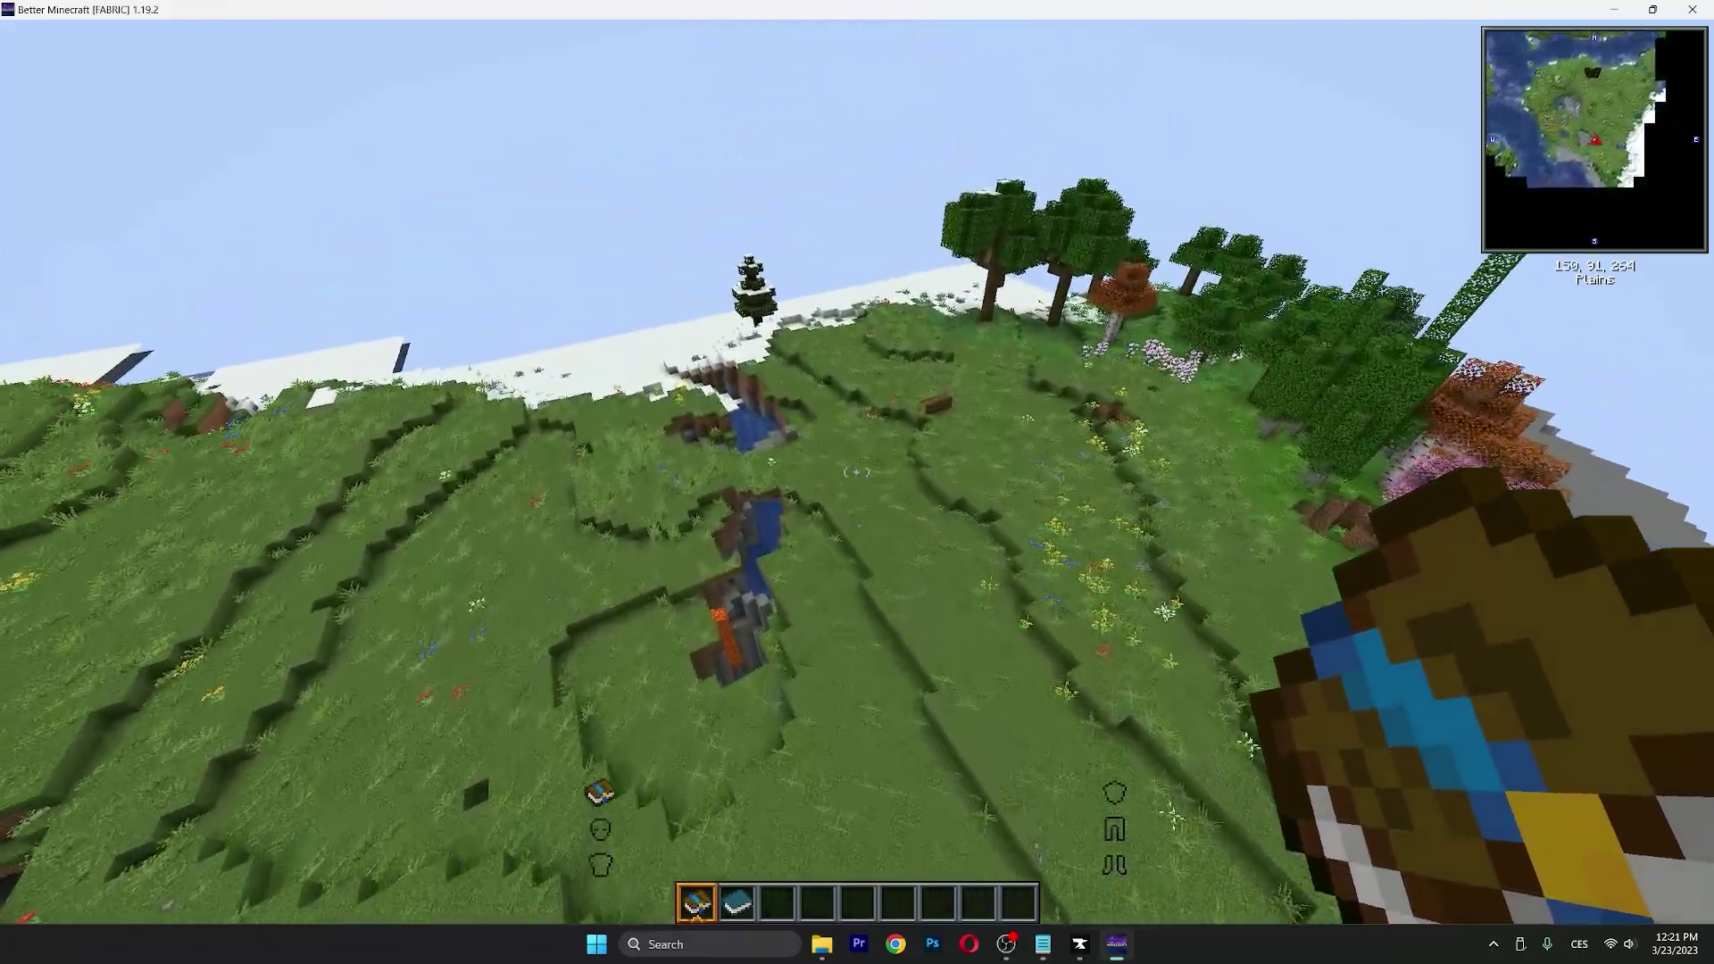
{"action": "key", "text": "shift"}
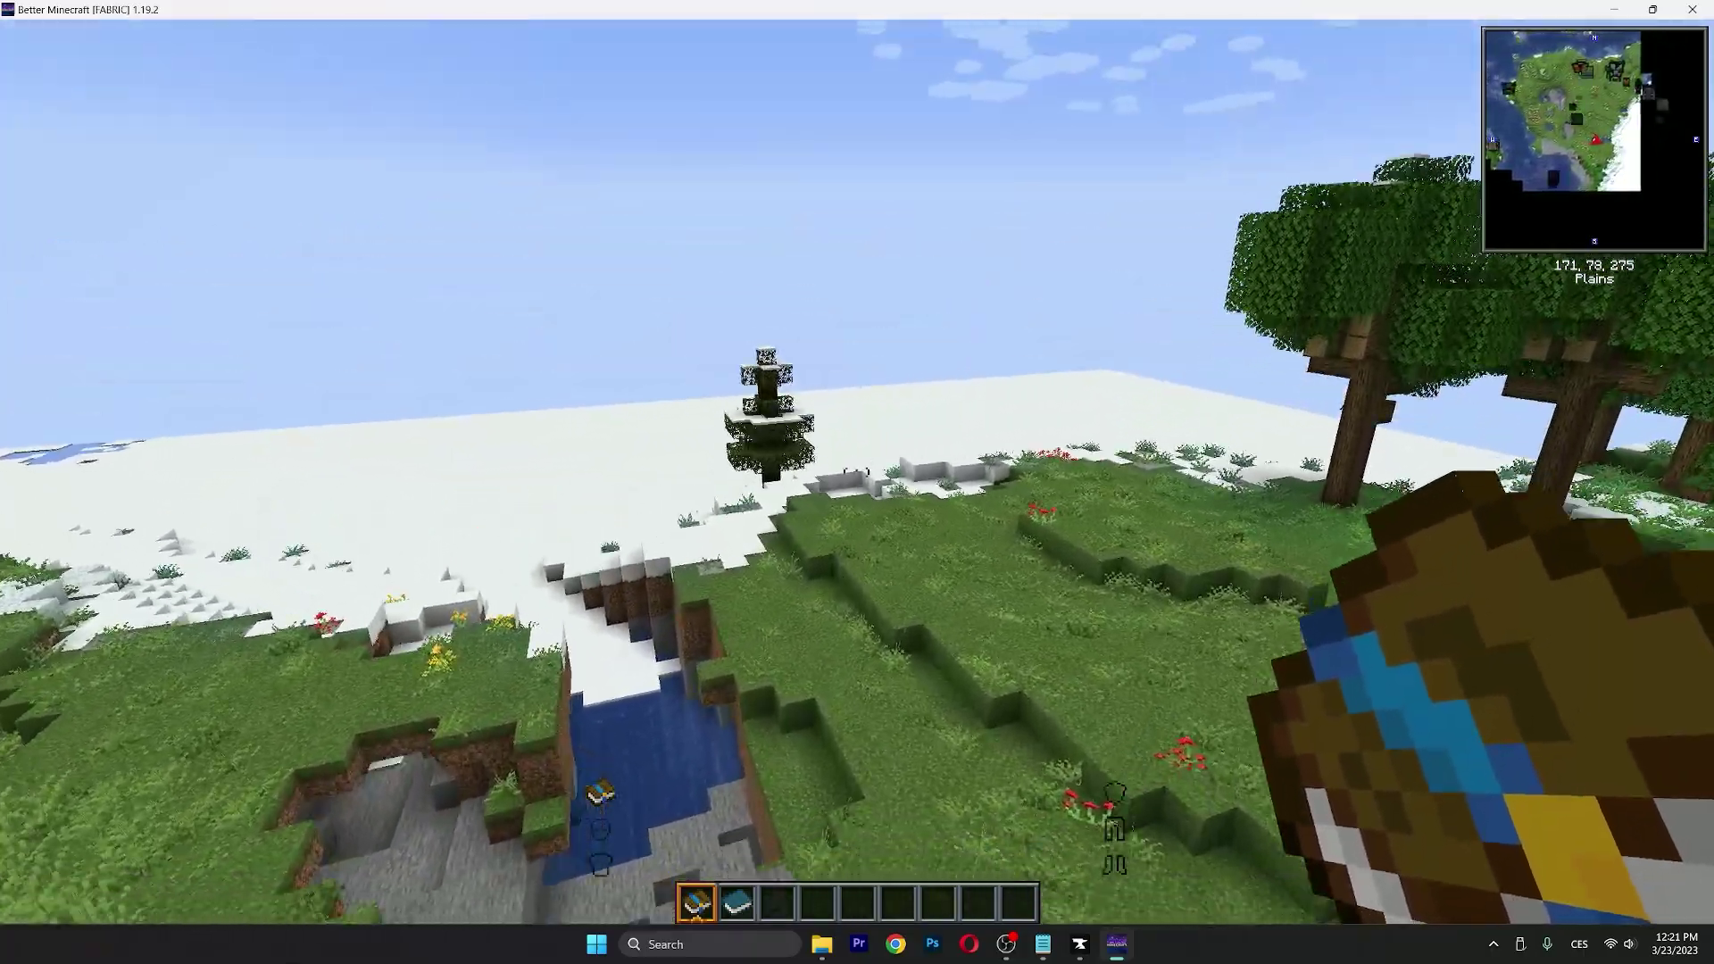
{"action": "key", "text": "w"}
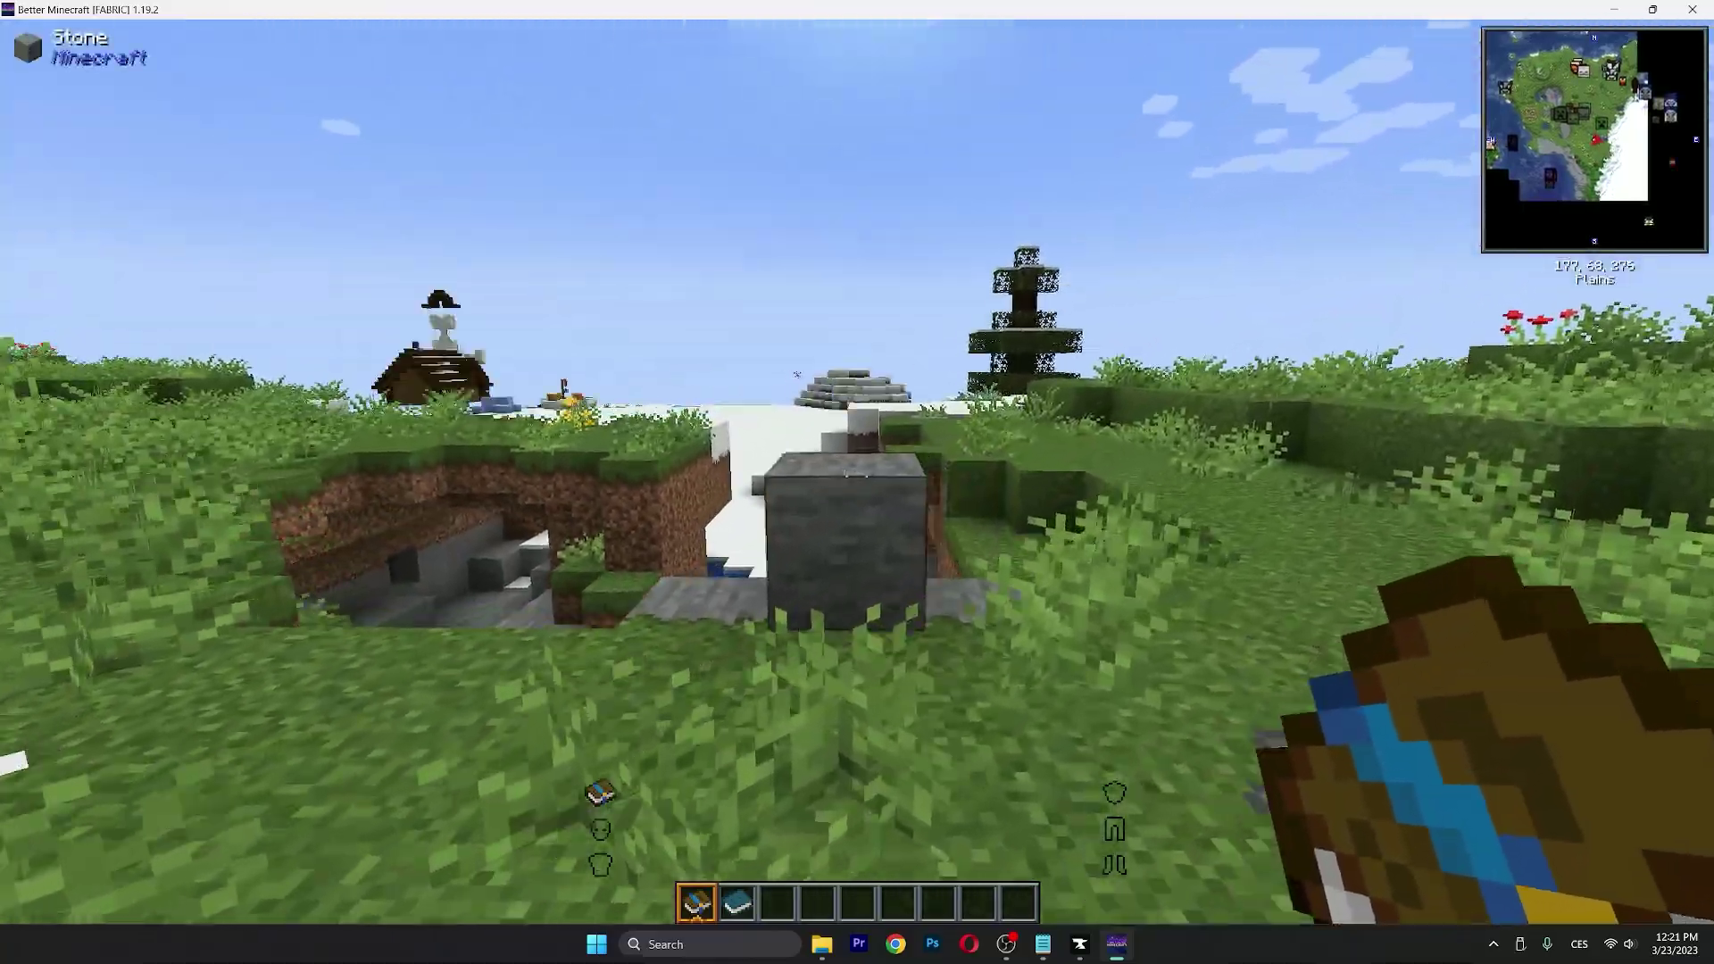
{"action": "key", "text": "w"}
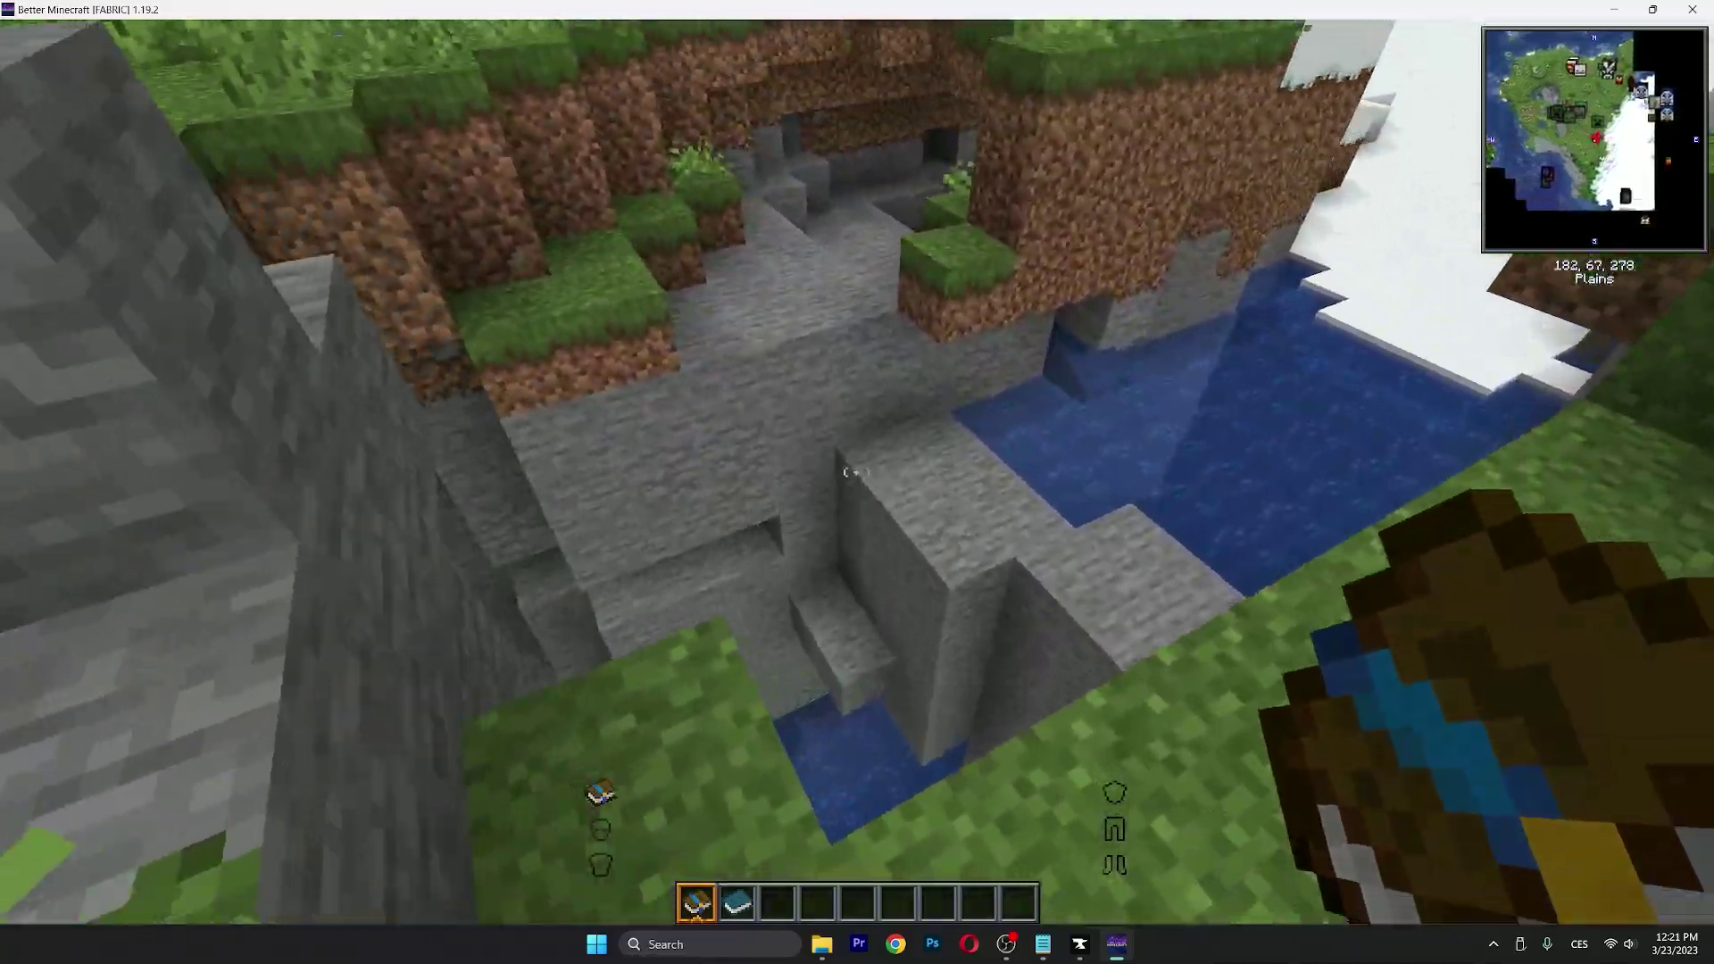
{"action": "key", "text": "w"}
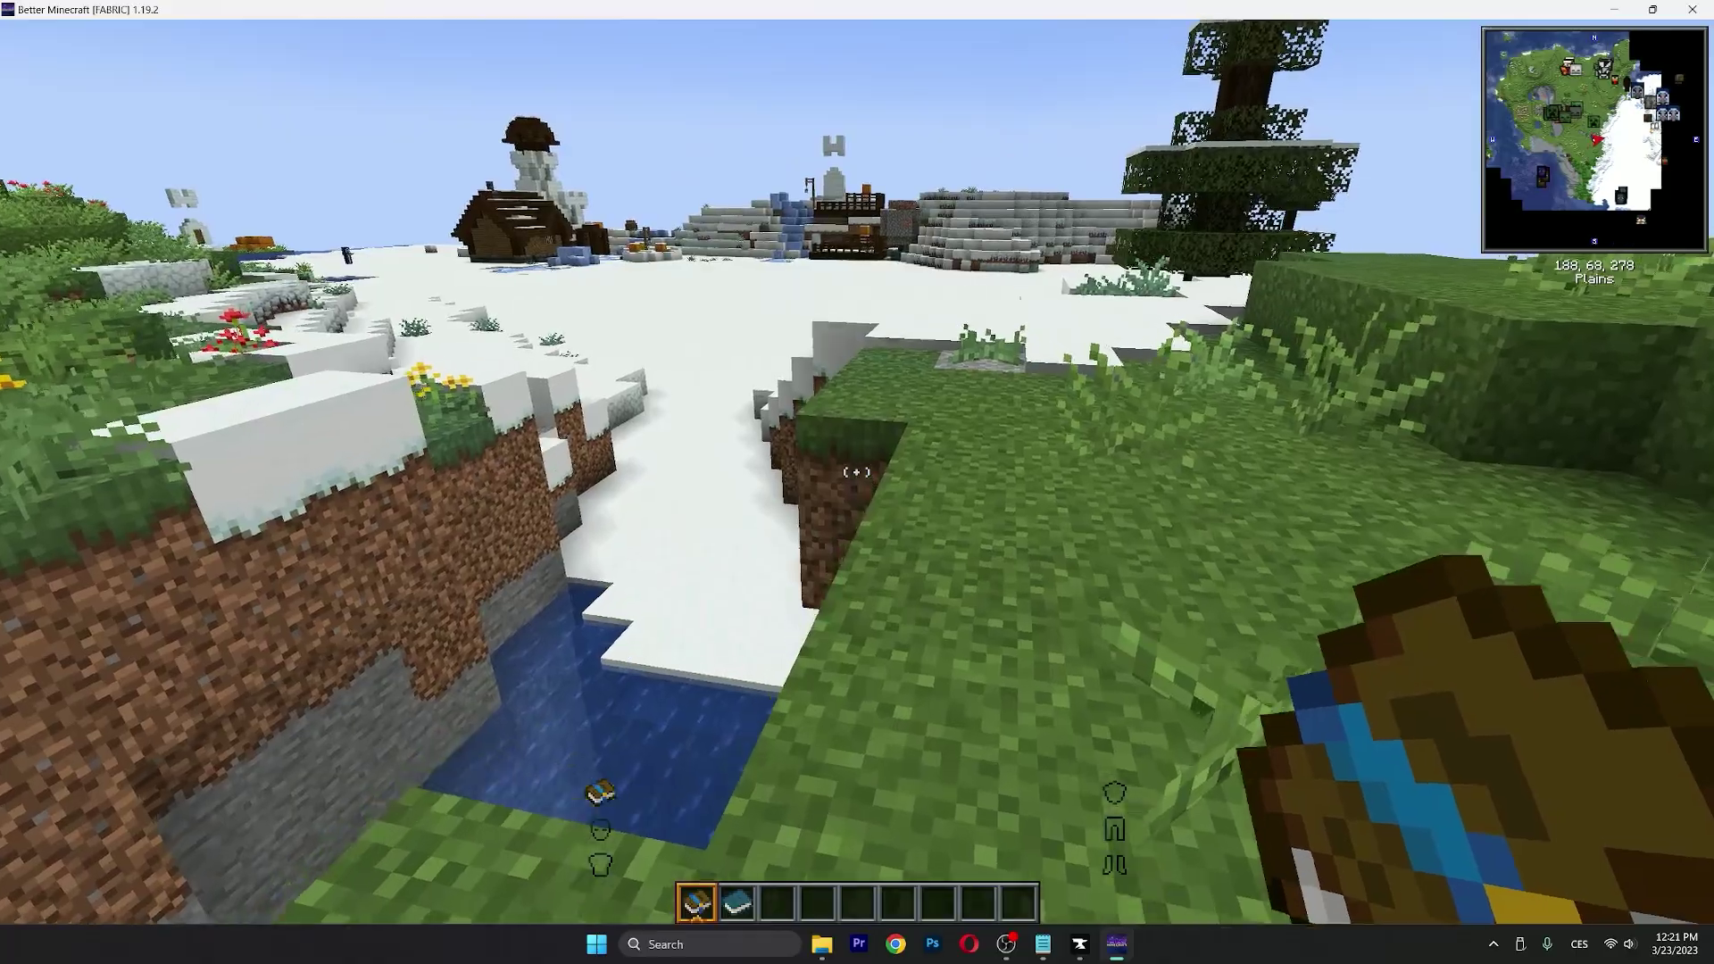
{"action": "key", "text": "w"}
{"action": "key", "text": "w"}
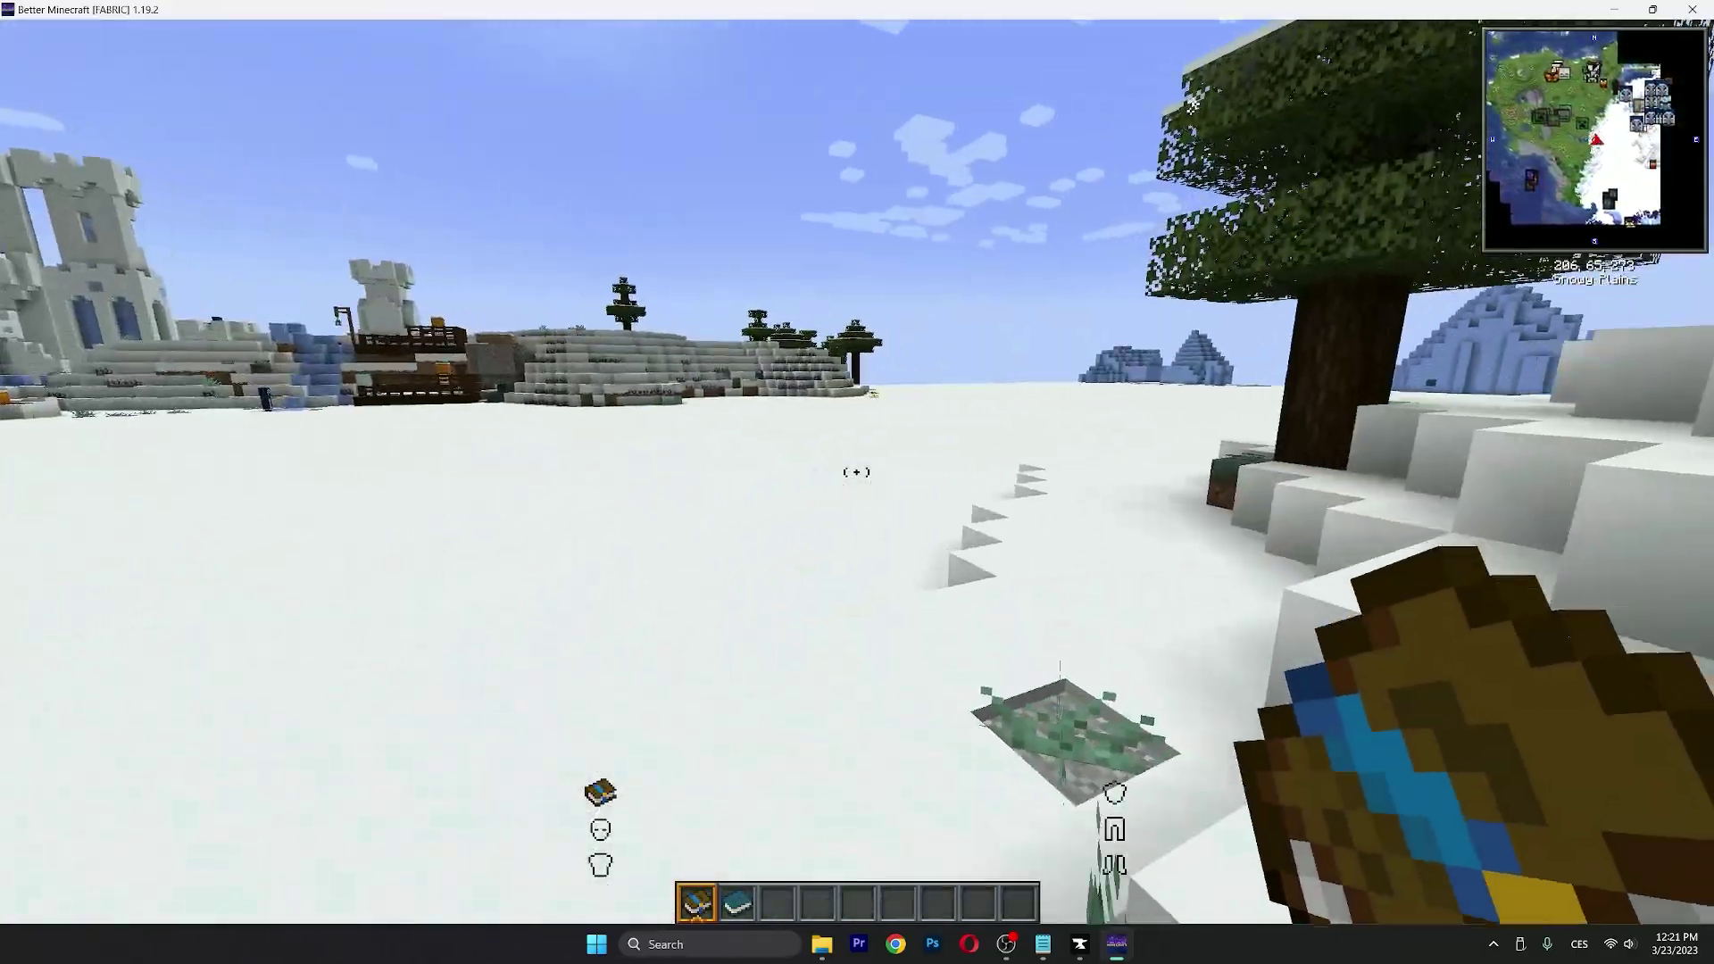
{"action": "key", "text": "e"}
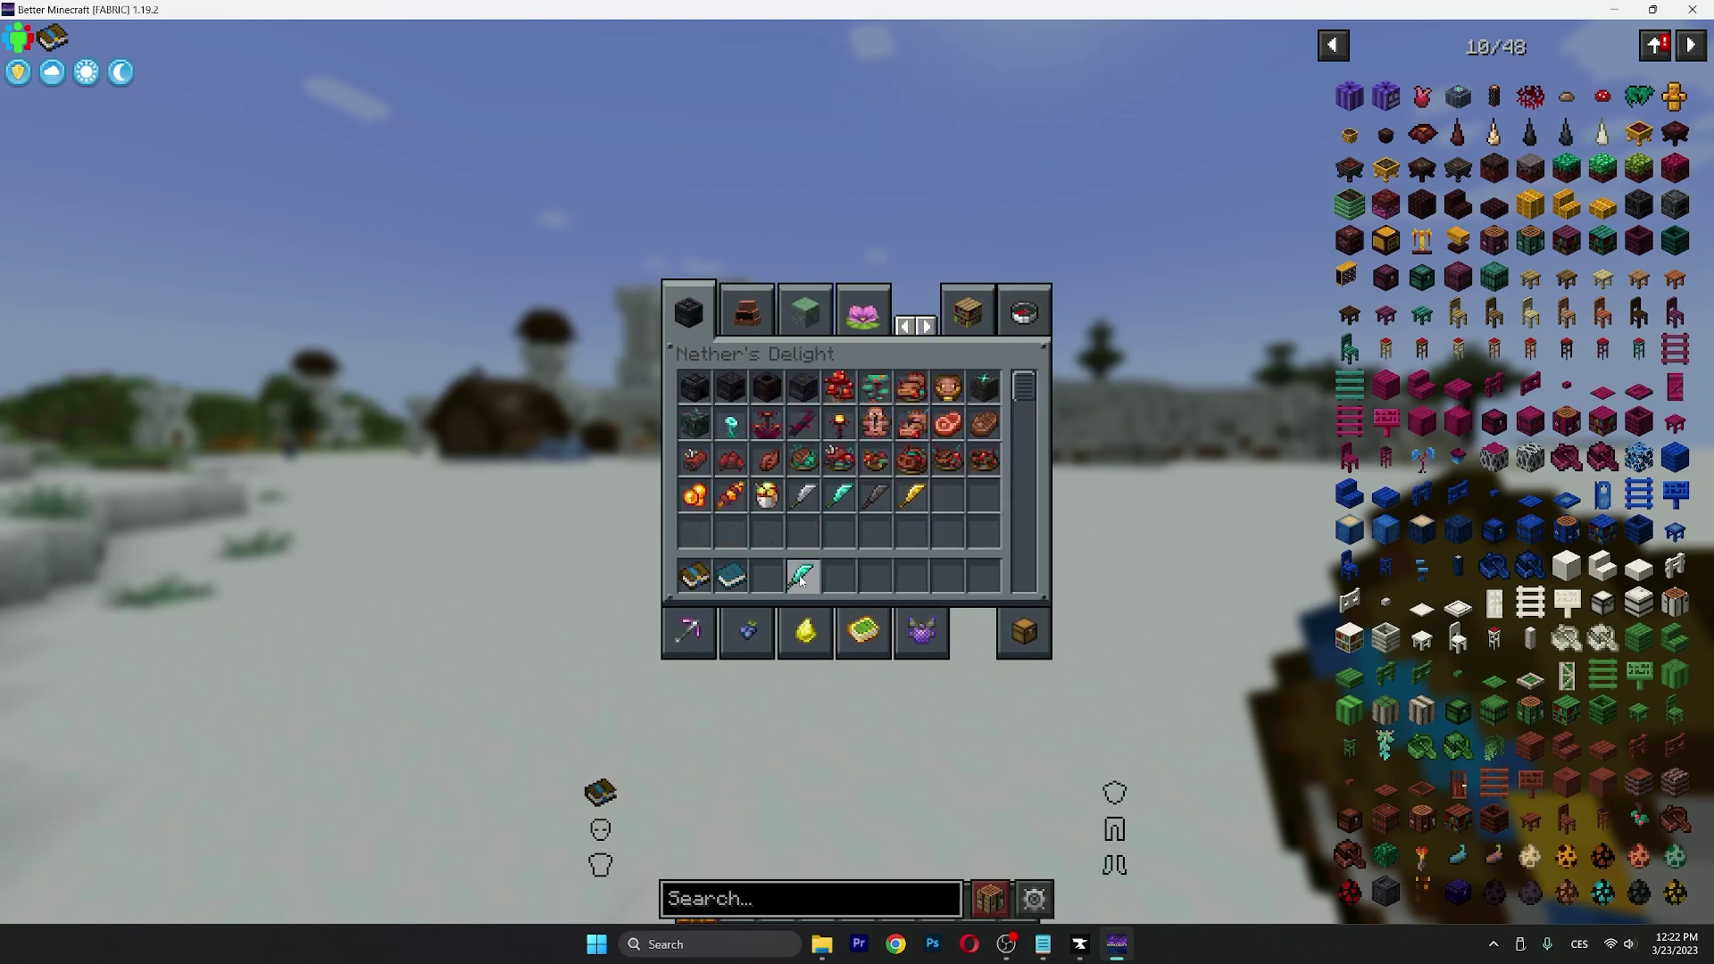
Hold the Diamond Machete from hotbar slot 4 and walk toward the snowy castle village
{"action": "key", "text": "e"}
{"action": "key", "text": "4"}
{"action": "key", "text": "w"}
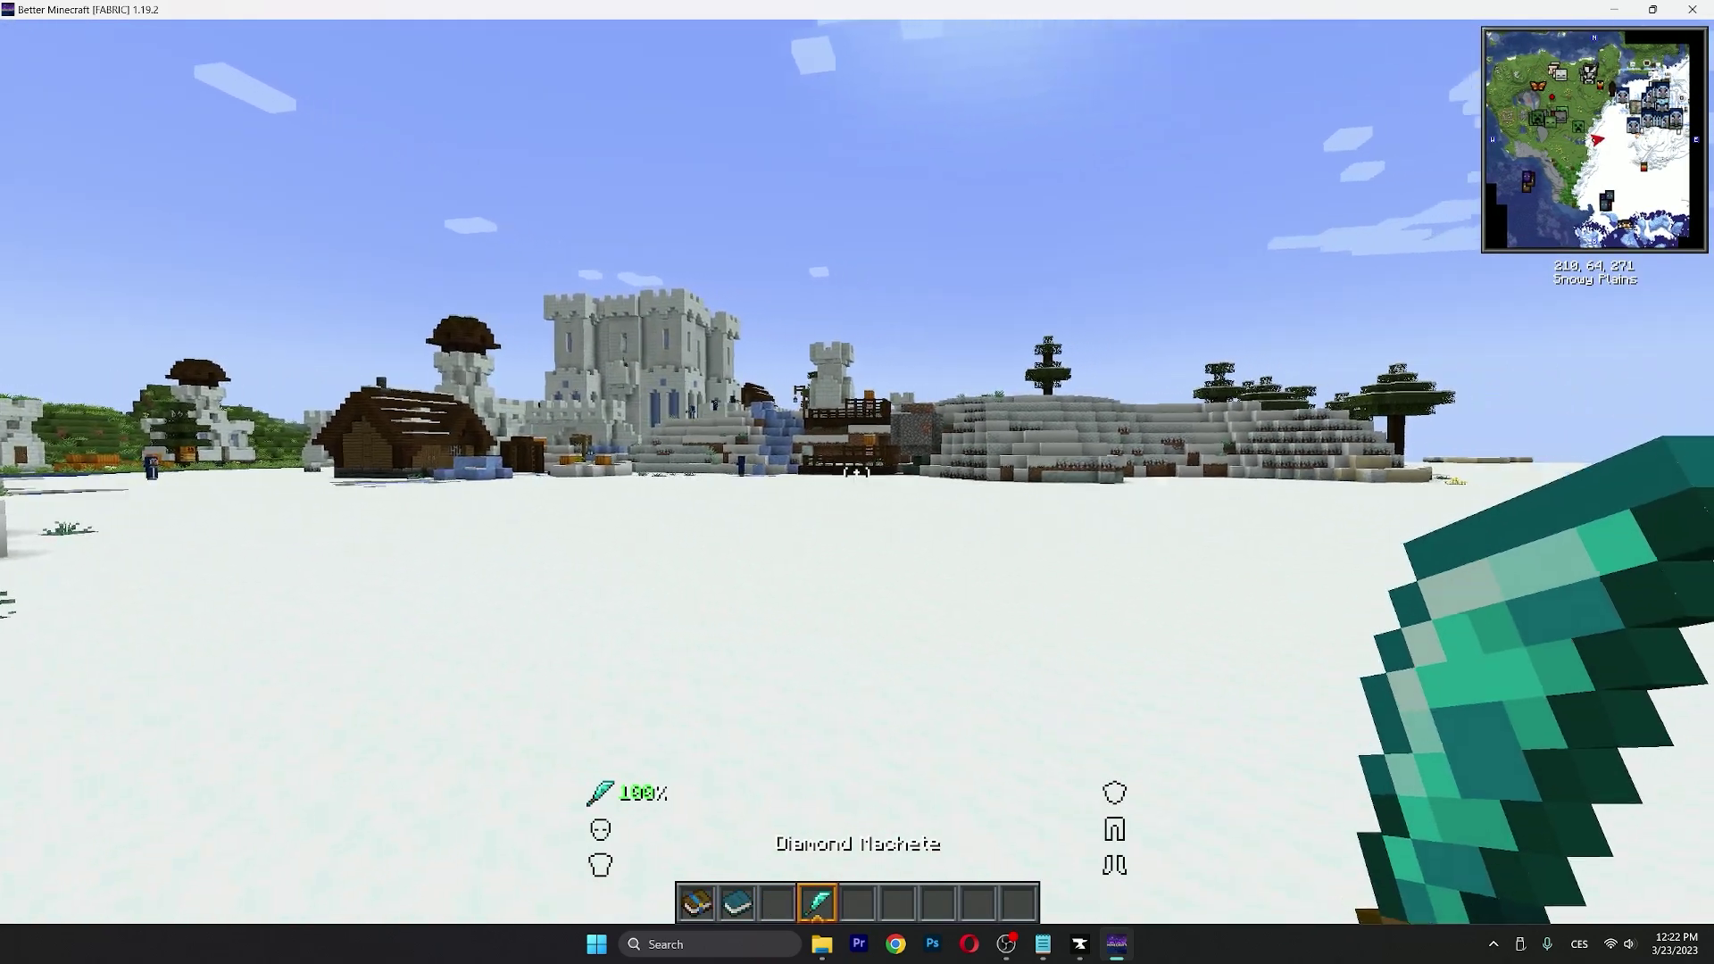
{"action": "key", "text": "w"}
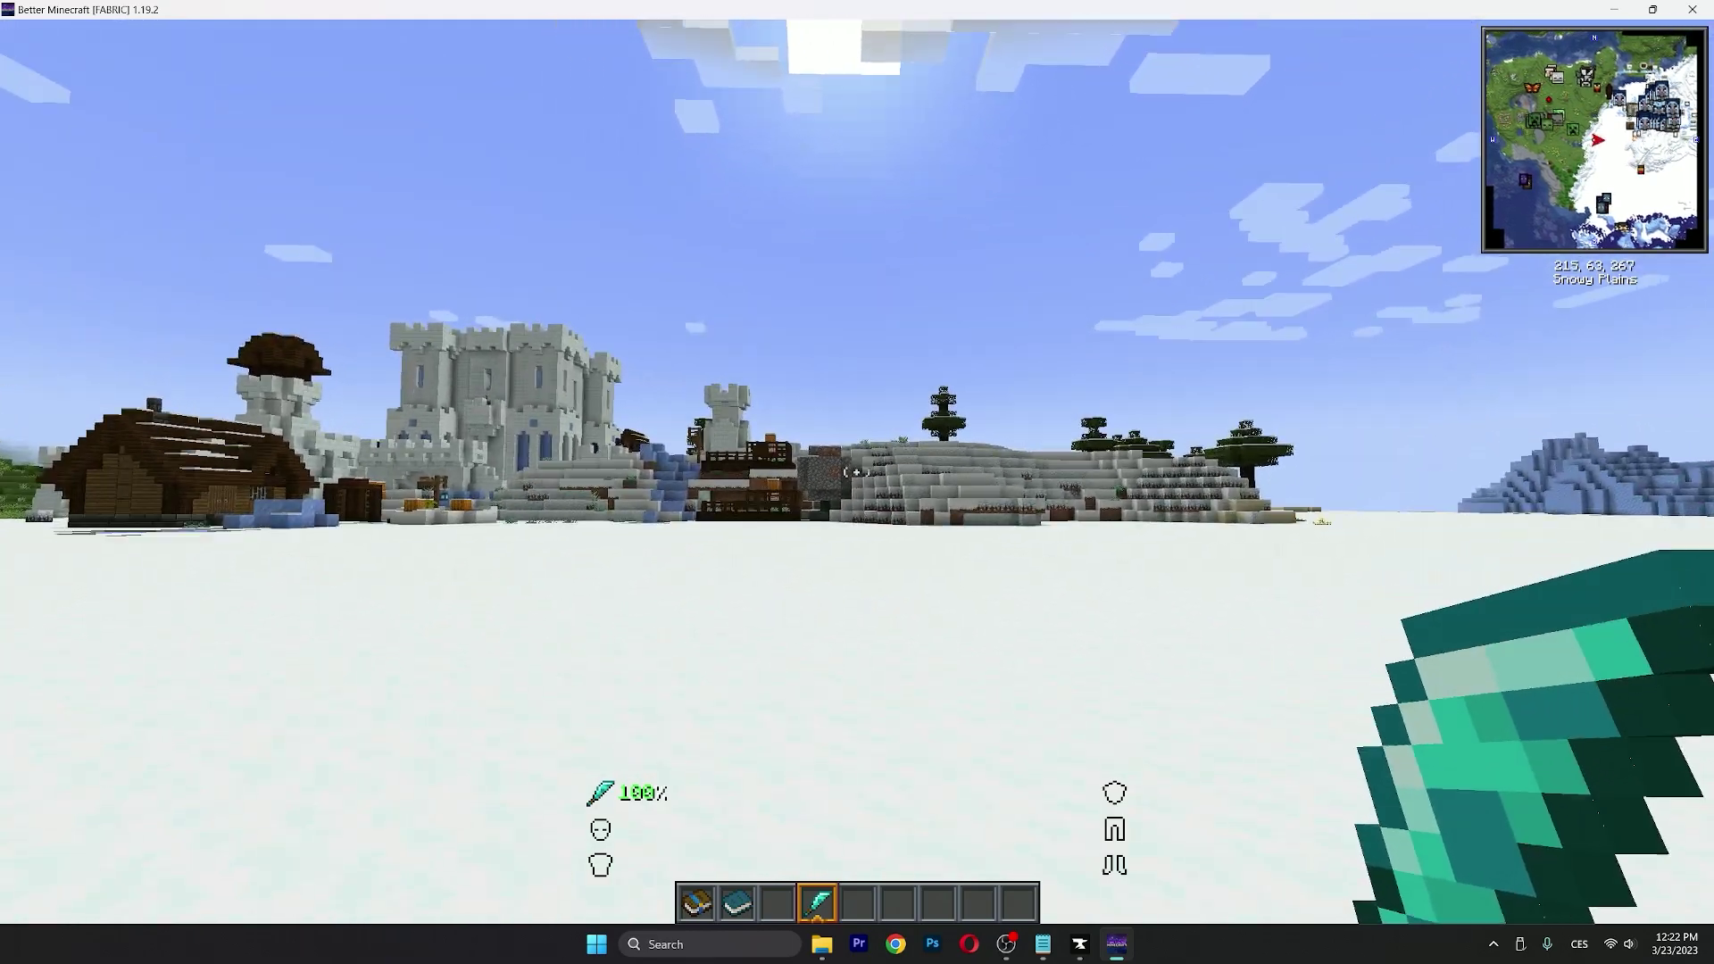
{"action": "key", "text": "t"}
{"action": "key", "text": "Escape"}
{"action": "key", "text": "w"}
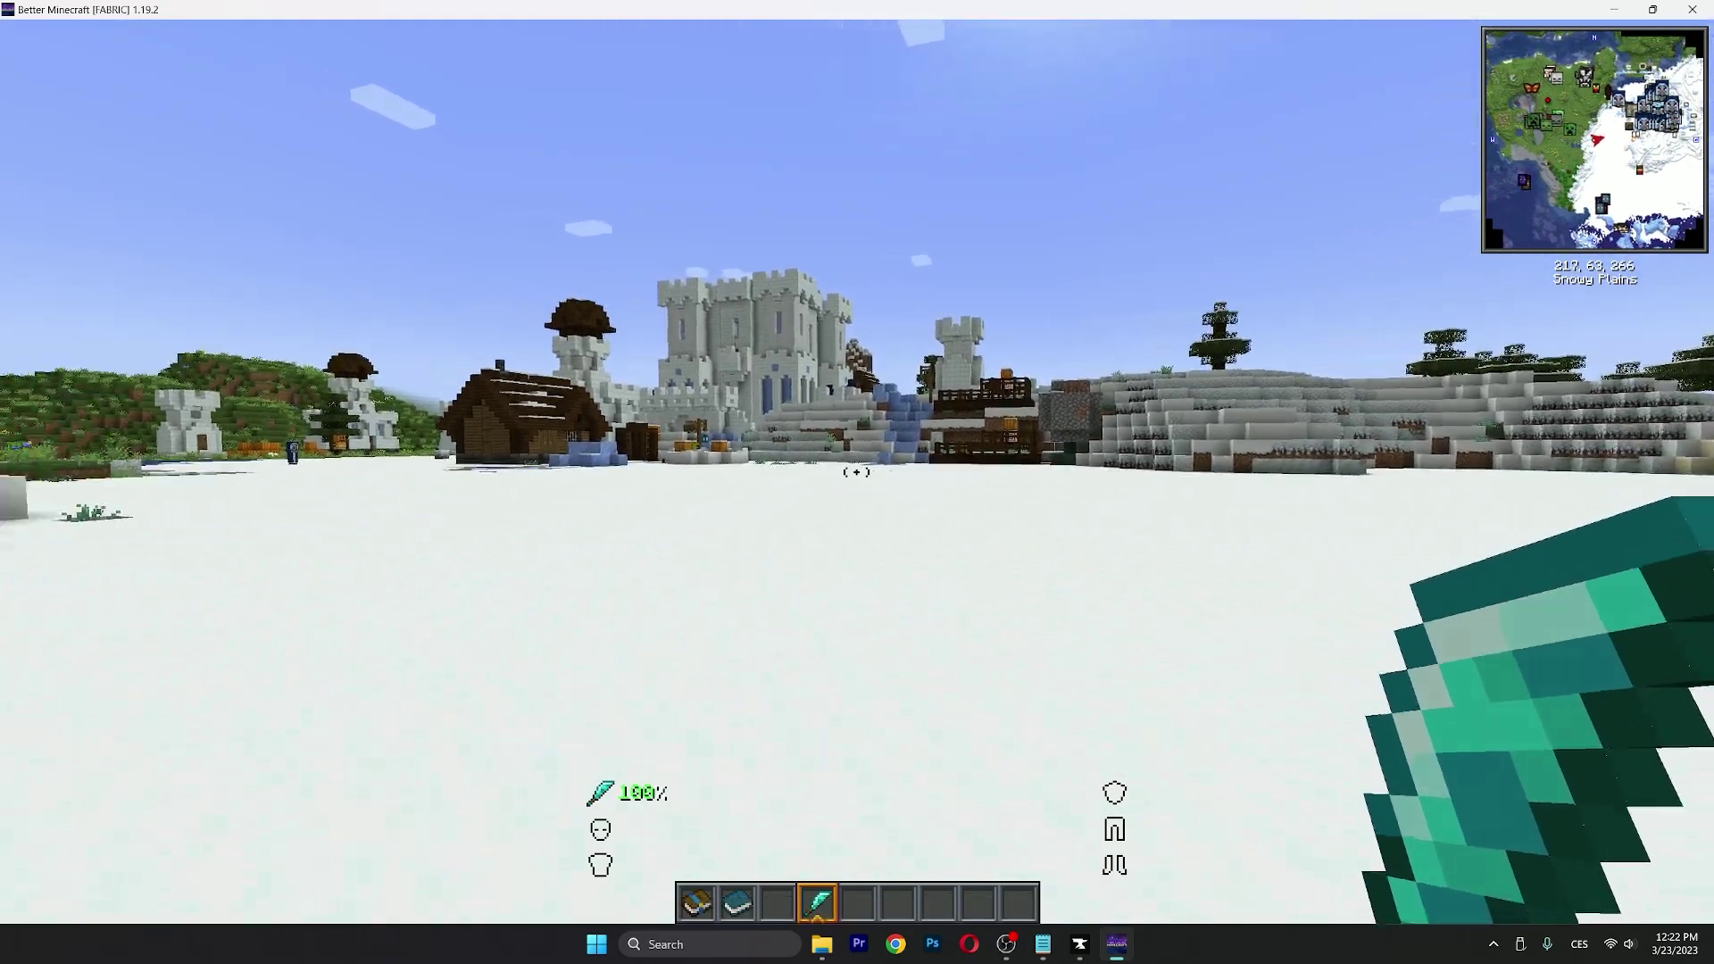
Fly up over the village, past the ice castle, and around the snowy and grassy mountains
{"action": "key", "text": "w"}
{"action": "key", "text": "space"}
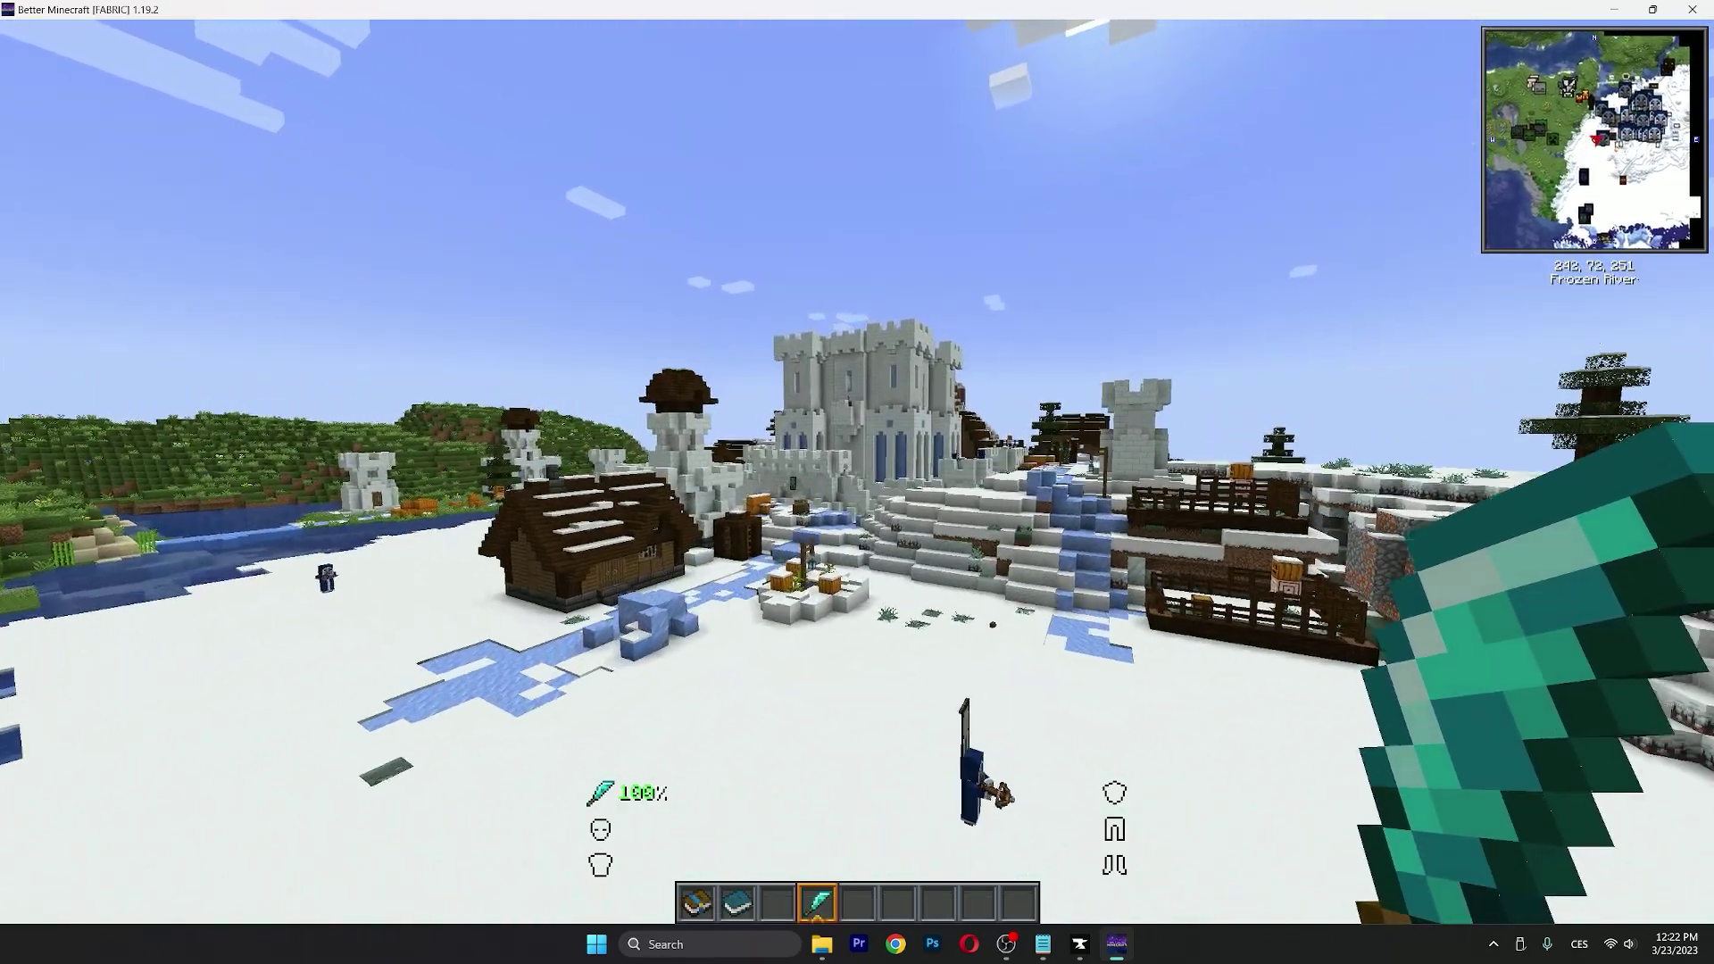
{"action": "key", "text": "w"}
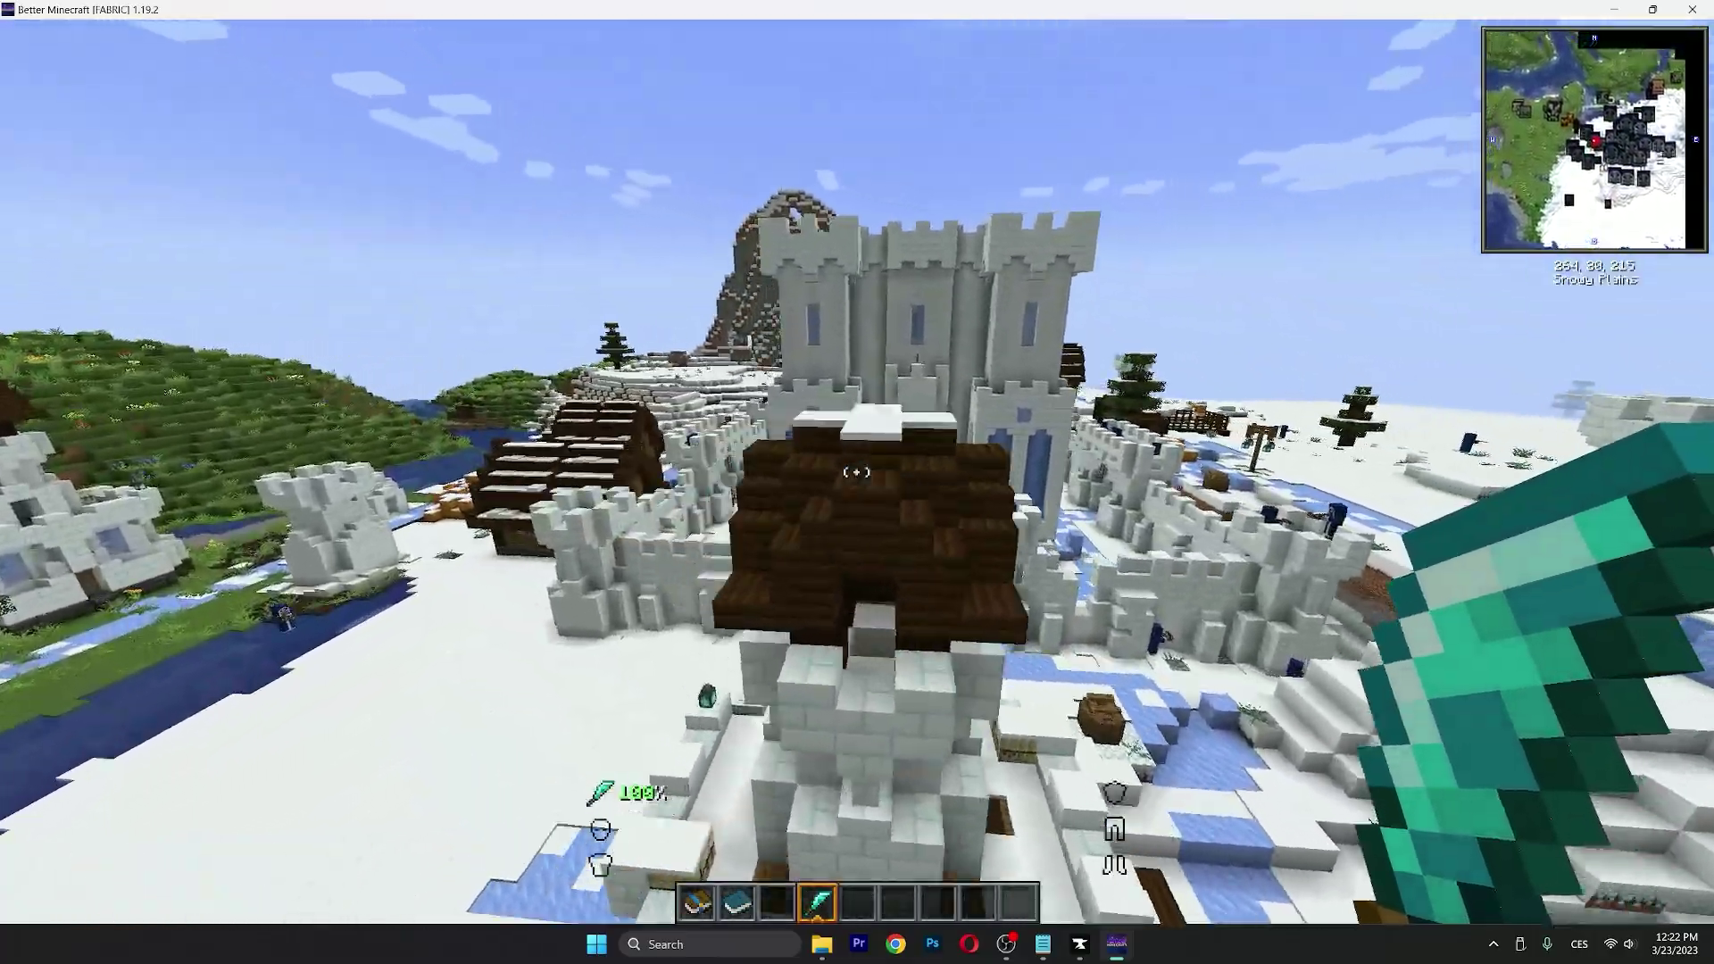
{"action": "key", "text": "w"}
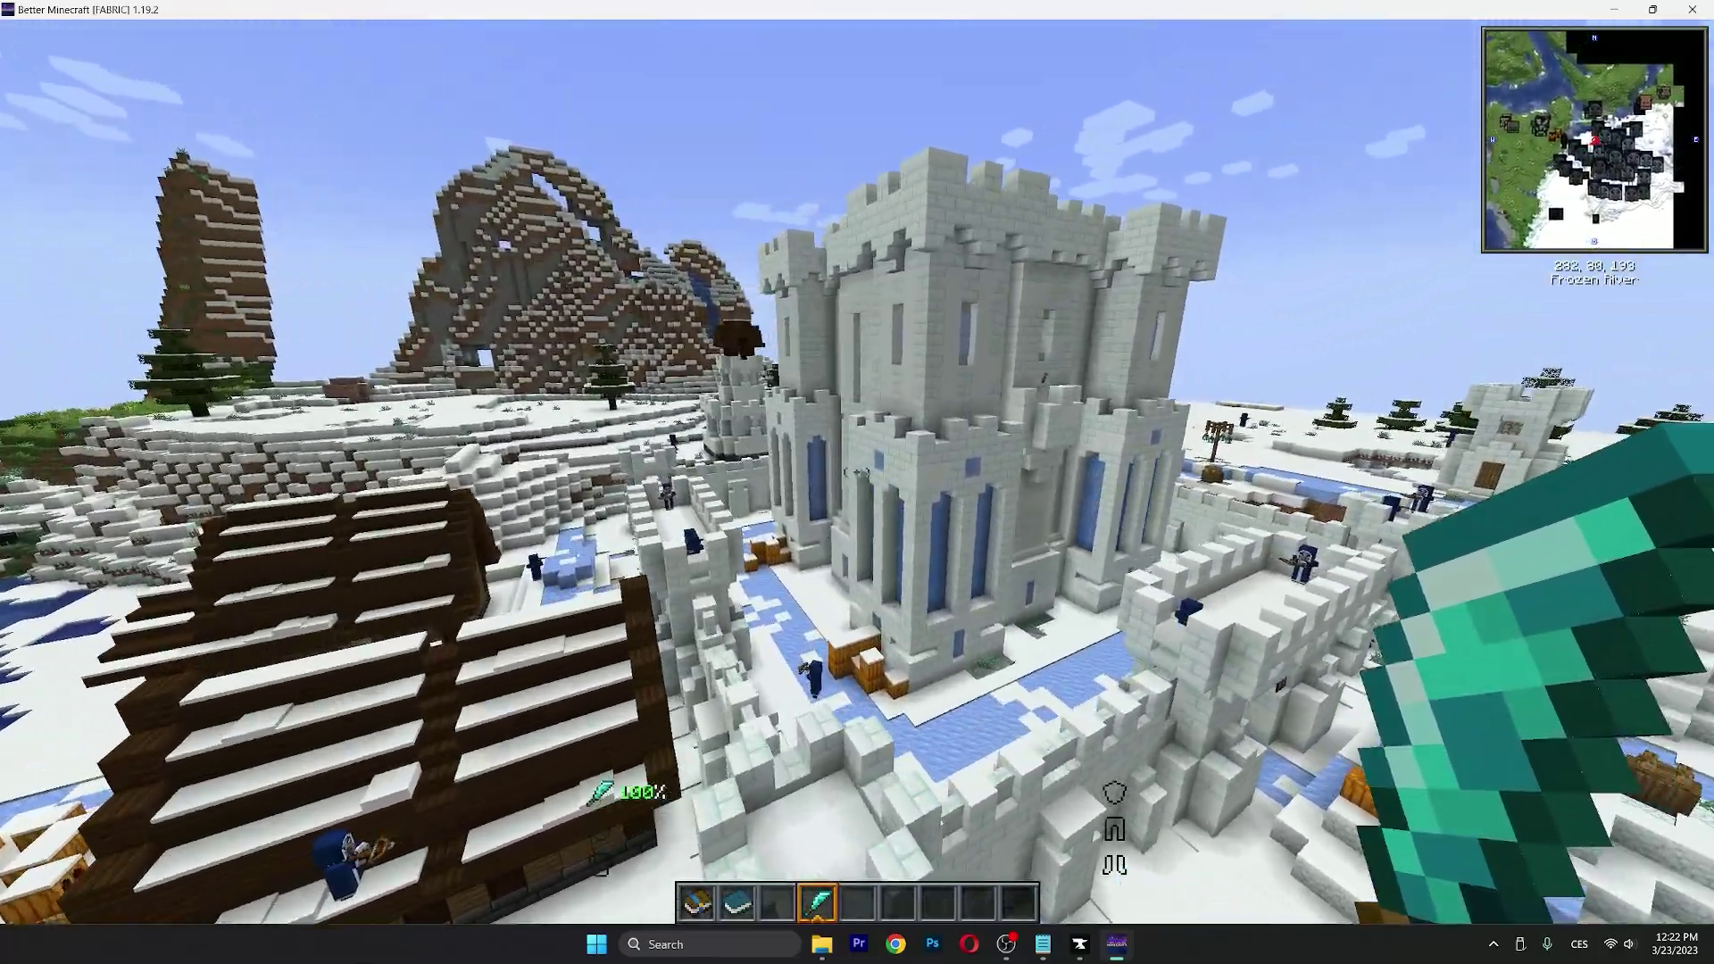
{"action": "key", "text": "w"}
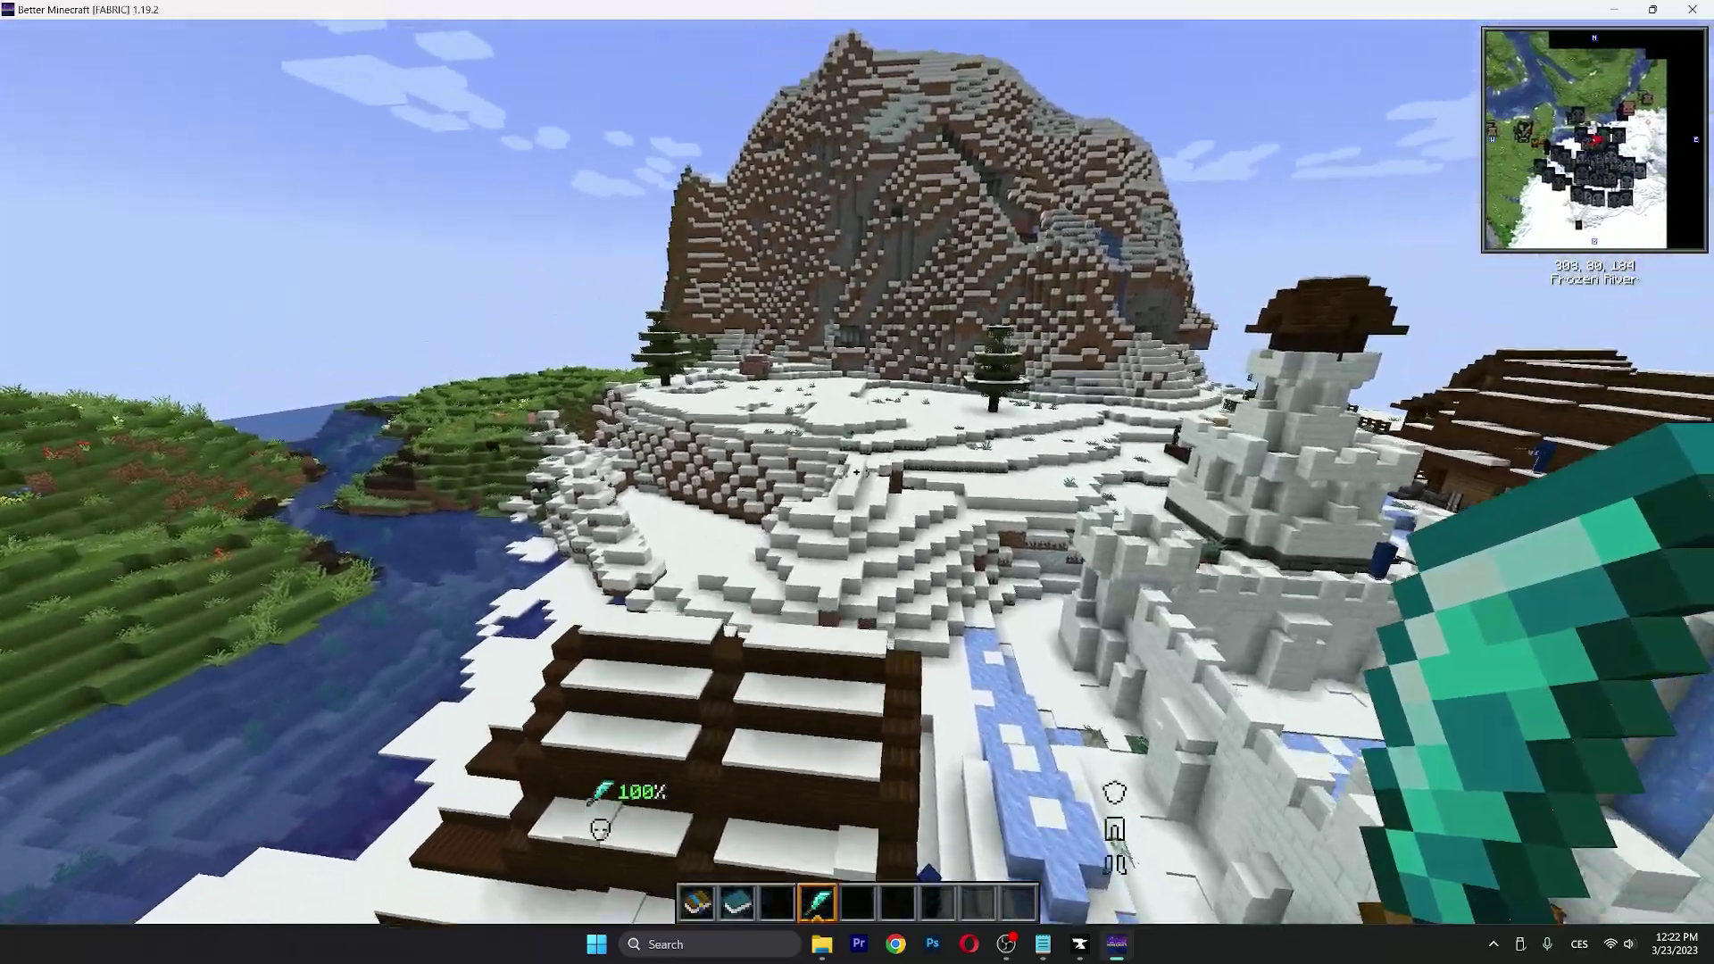
{"action": "key", "text": "w"}
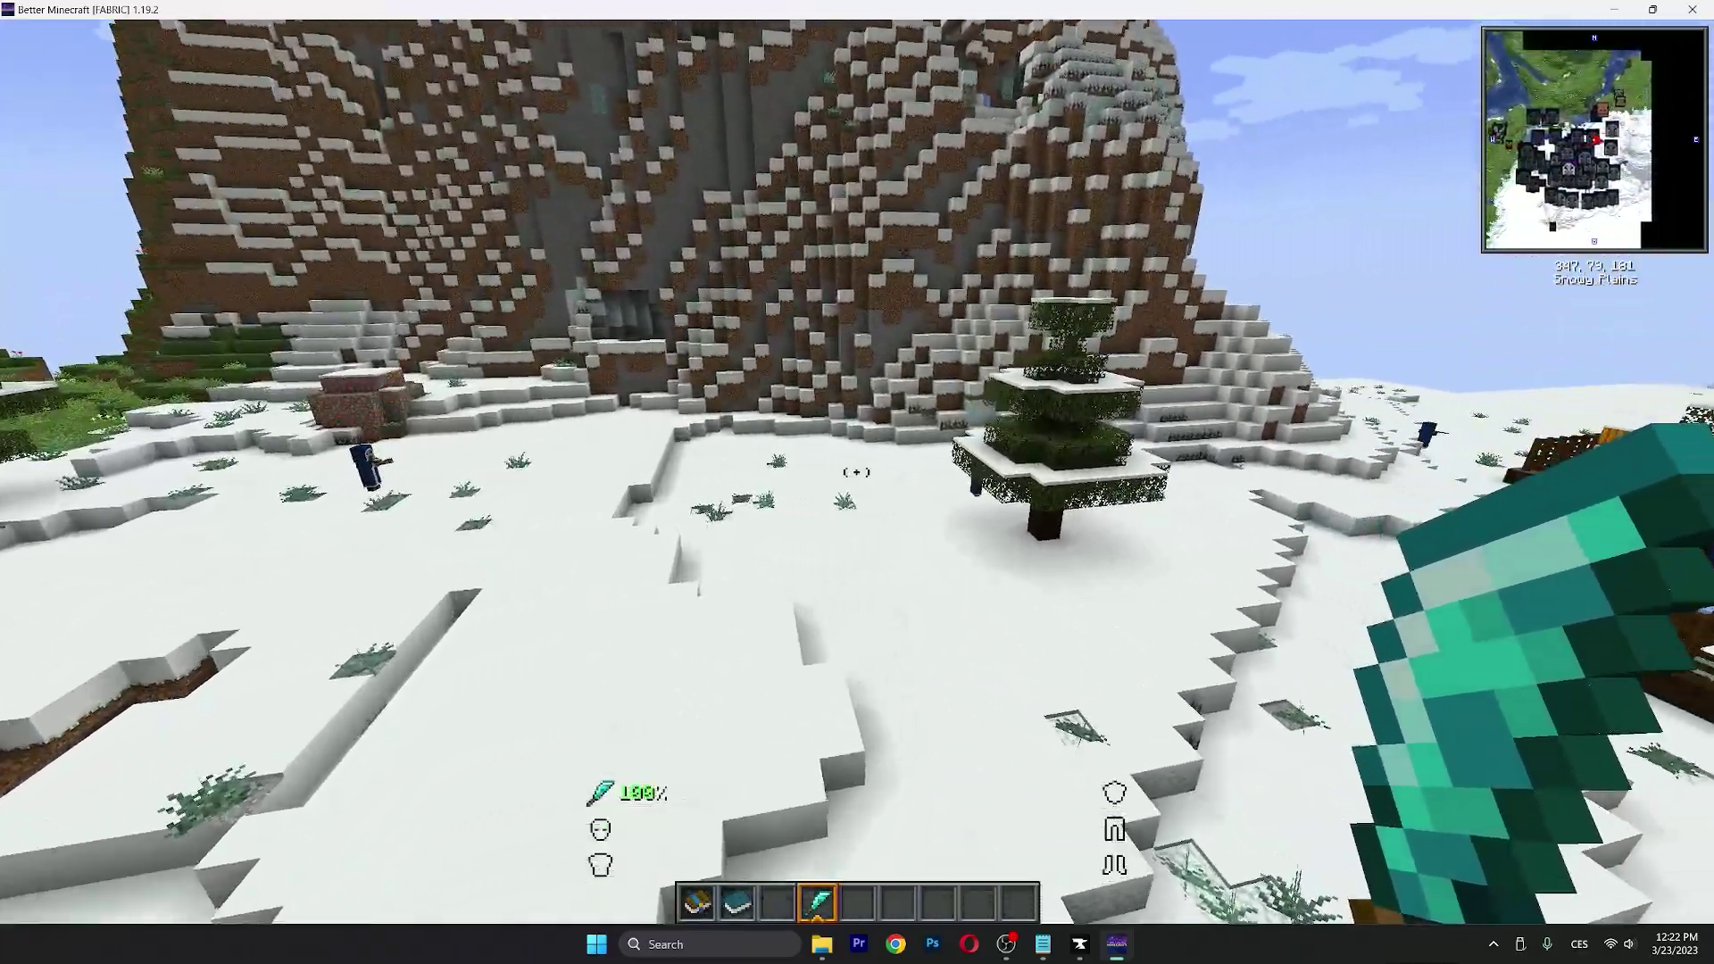
{"action": "key", "text": "w"}
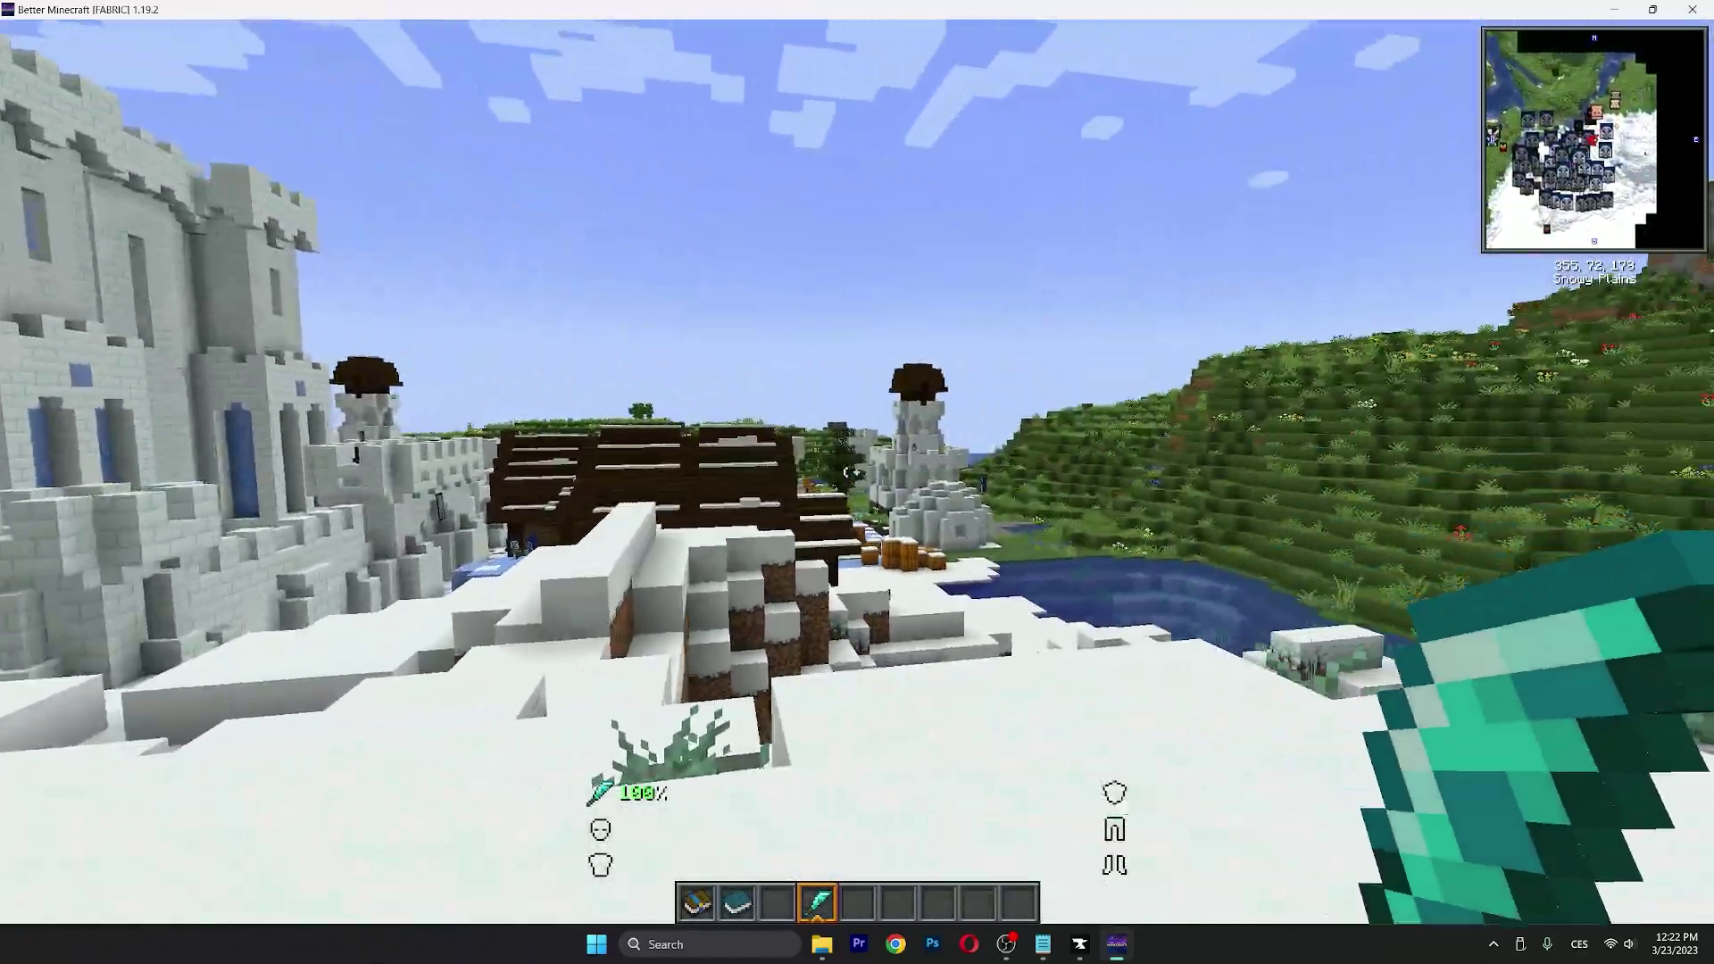
{"action": "key", "text": "w"}
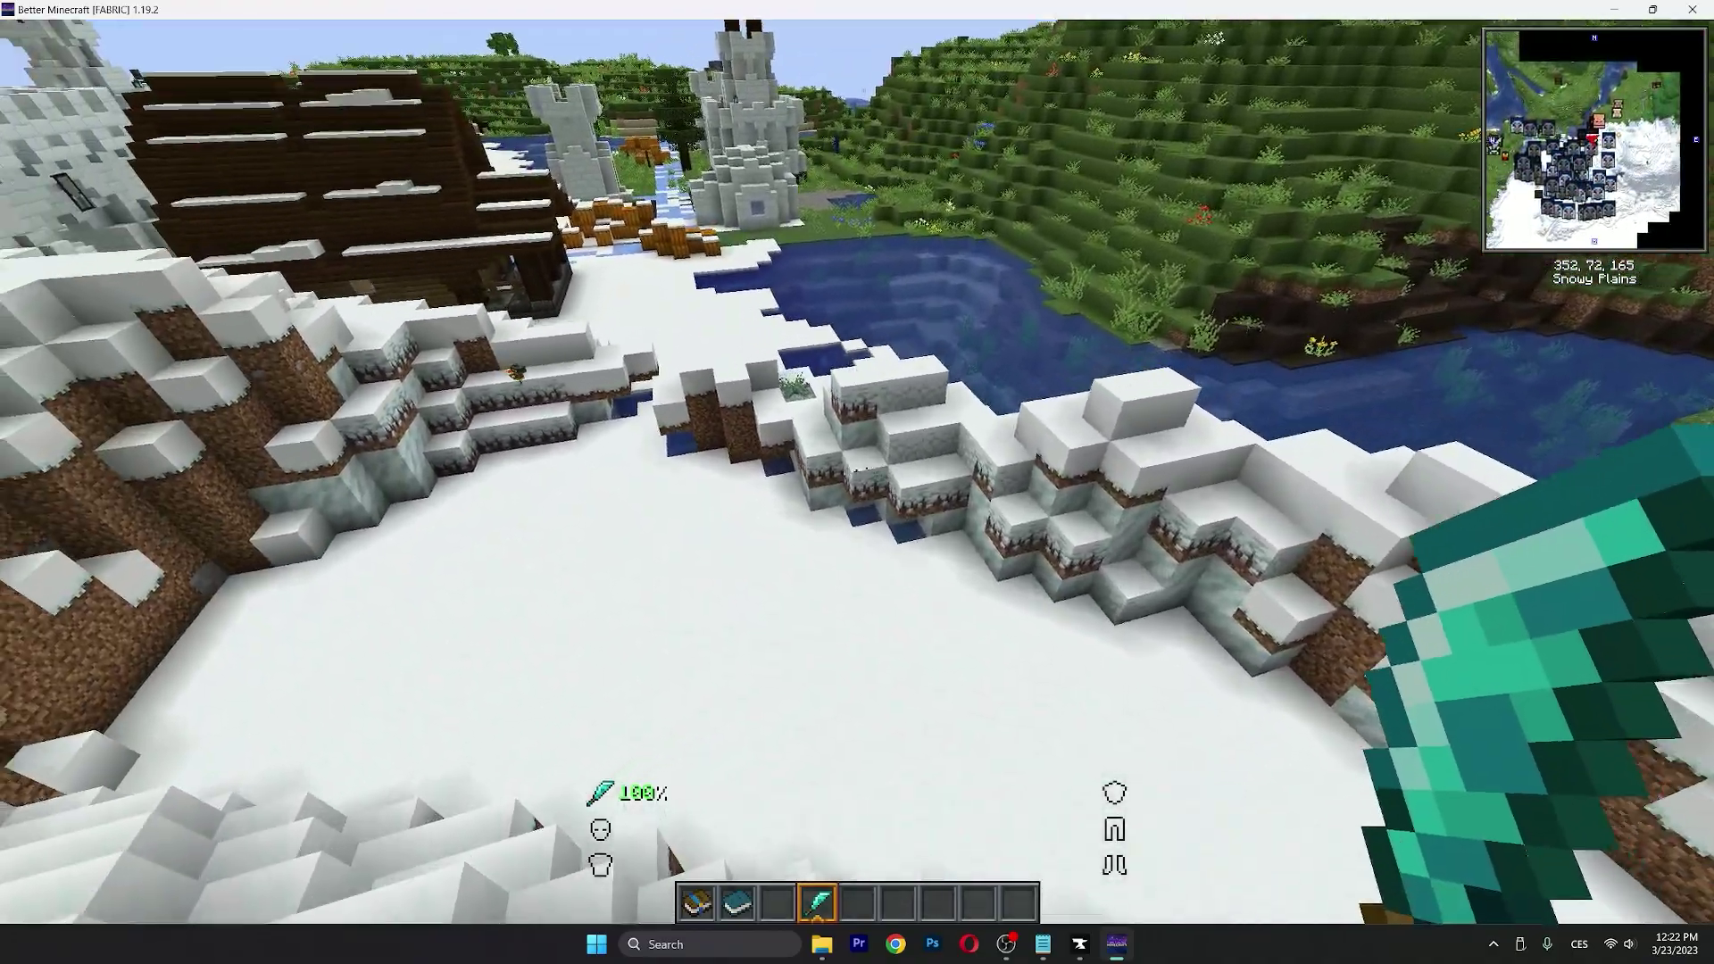
Delete the Diamond Machete from the hotbar, leaving an empty hand, and walk back toward the village
{"action": "key", "text": "e"}
{"action": "left_click", "coordinate": [815, 574]}
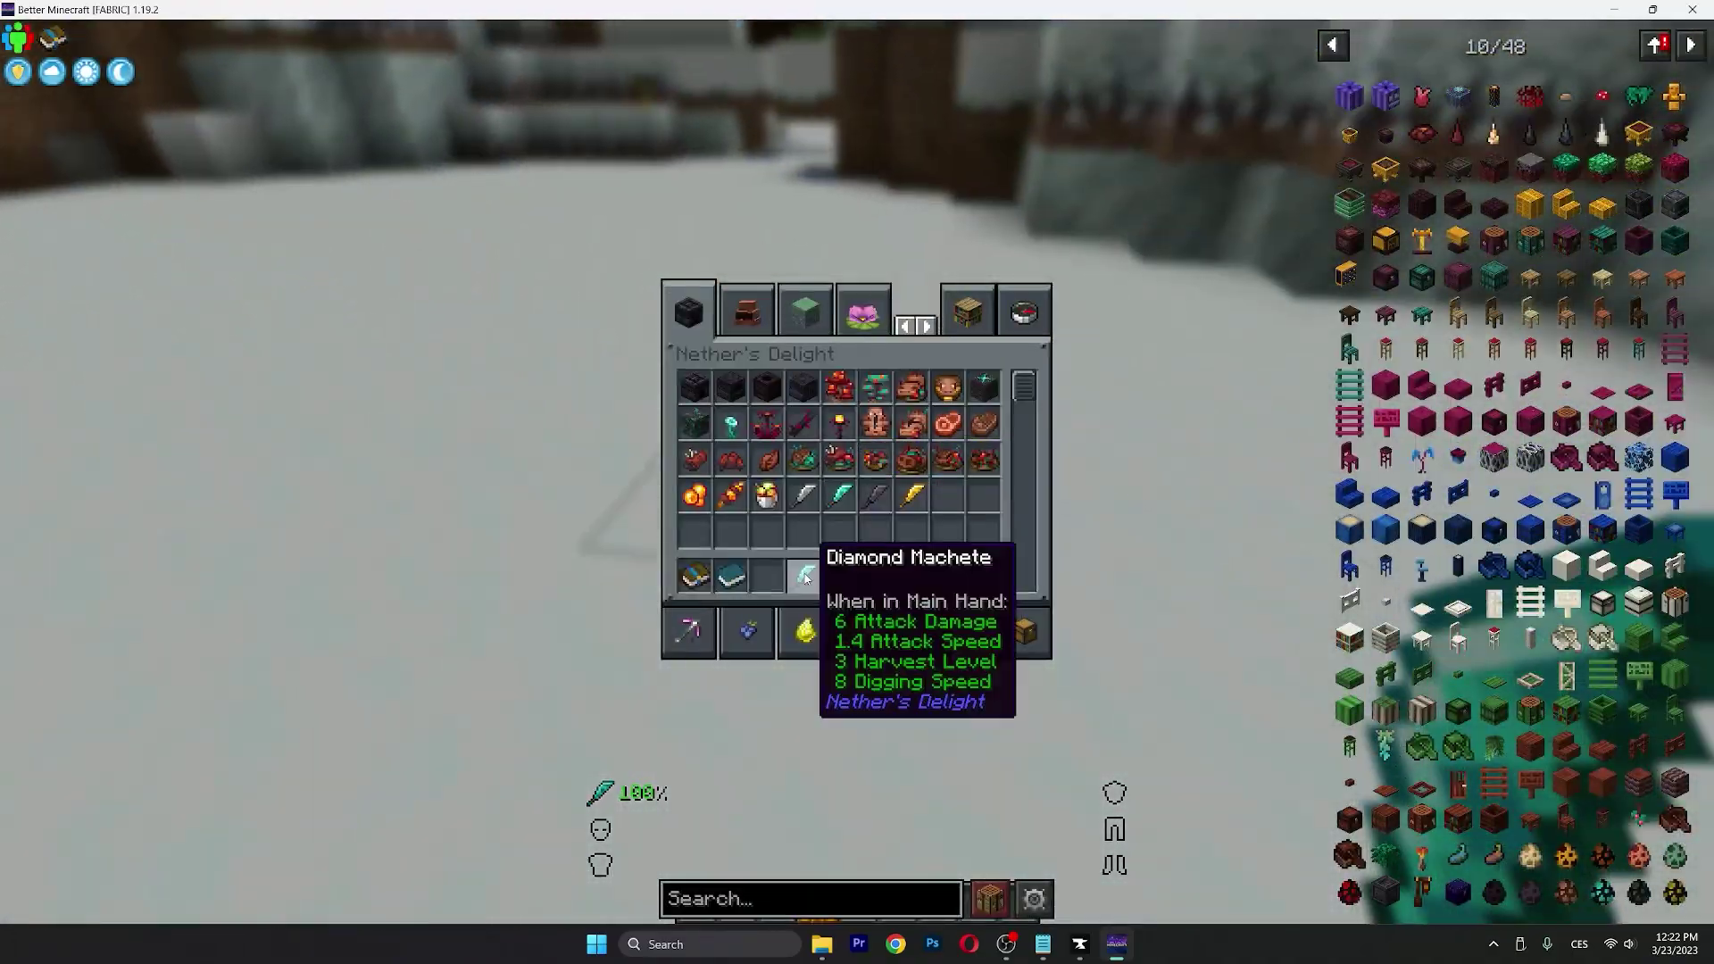
{"action": "left_click", "coordinate": [811, 478]}
{"action": "key", "text": "e"}
{"action": "key", "text": "w"}
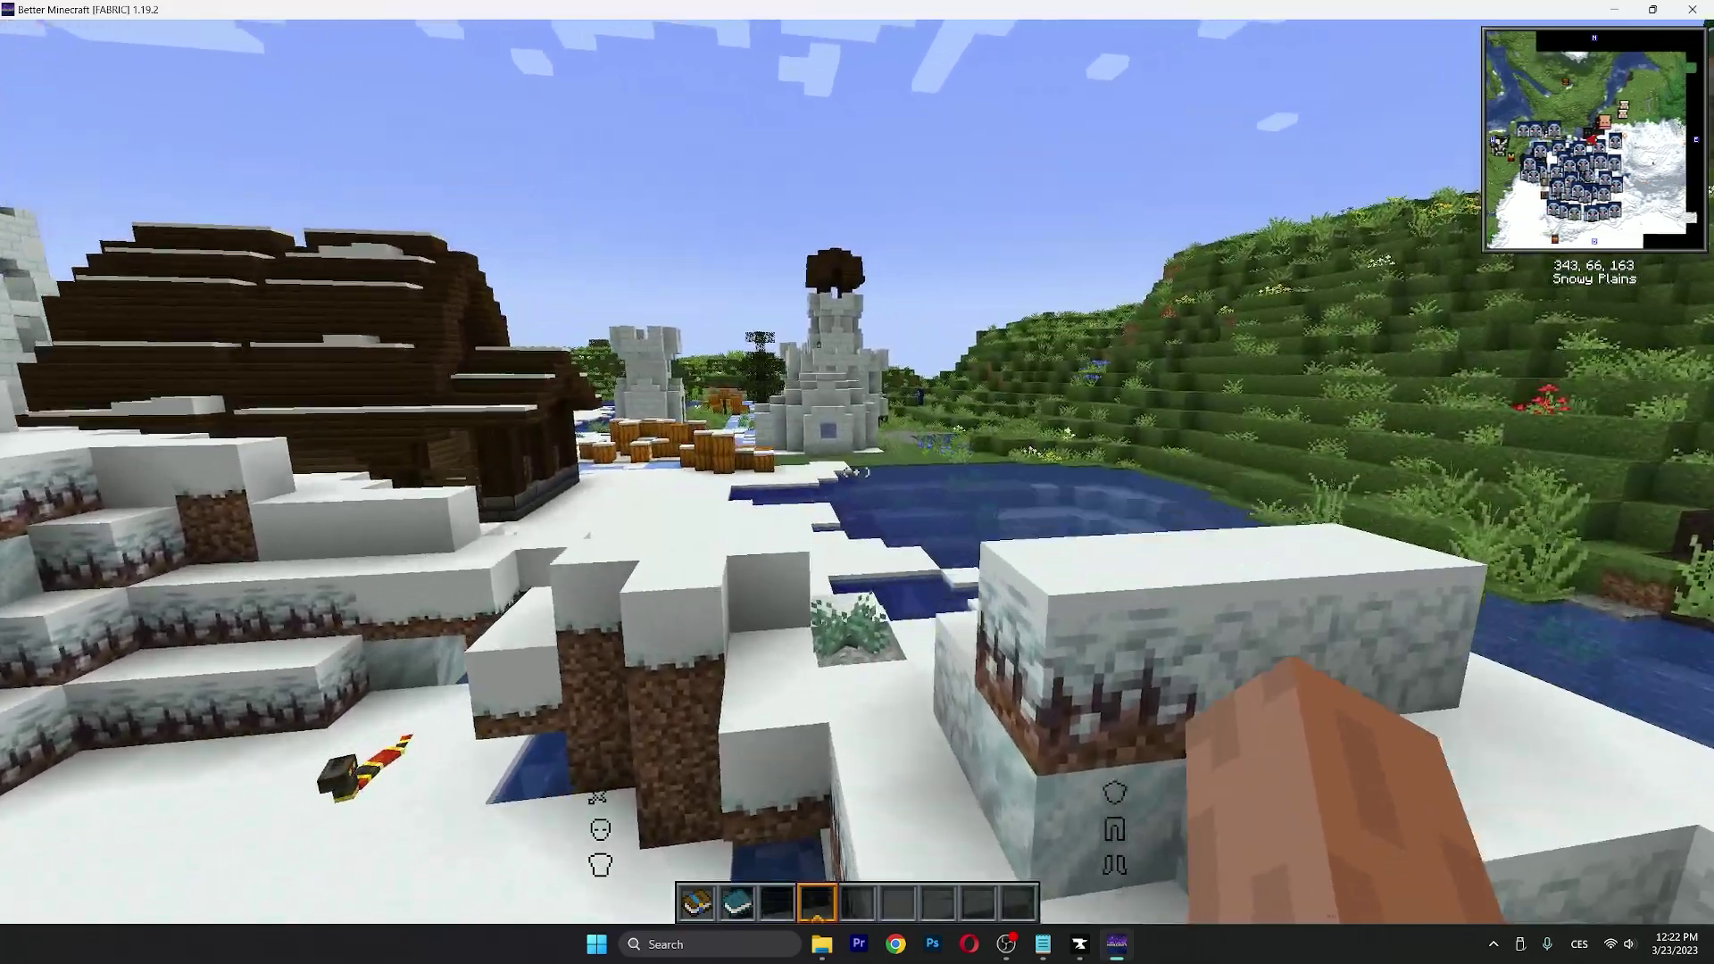
{"action": "key", "text": "w"}
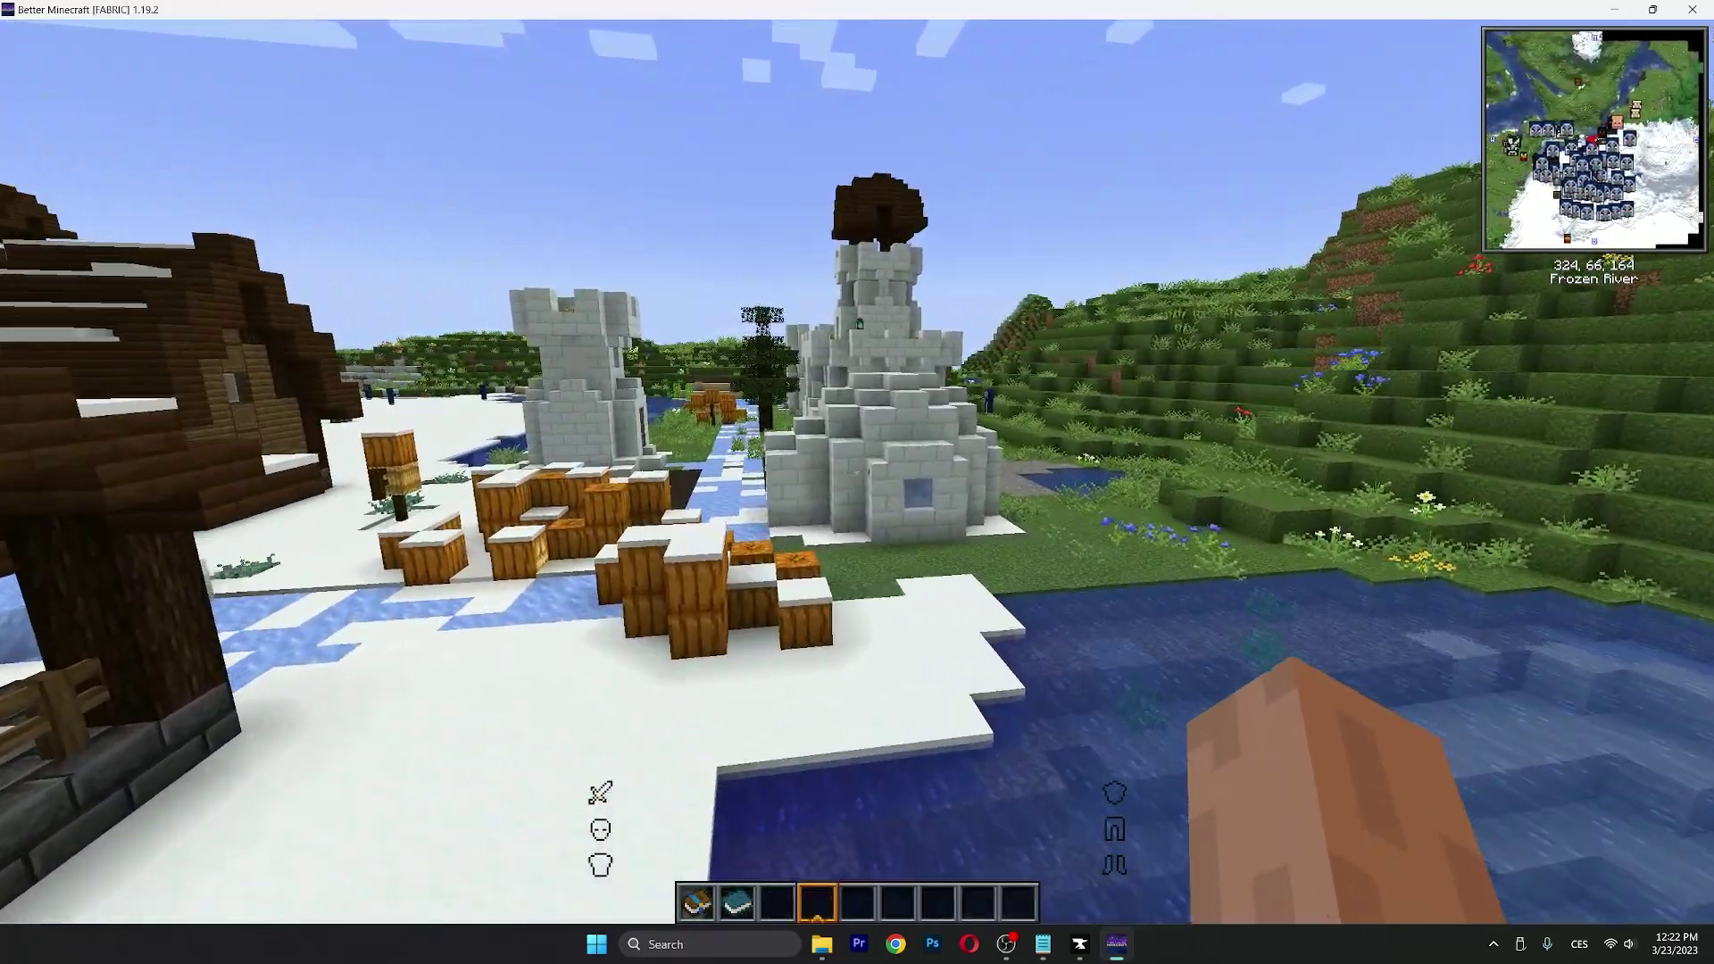